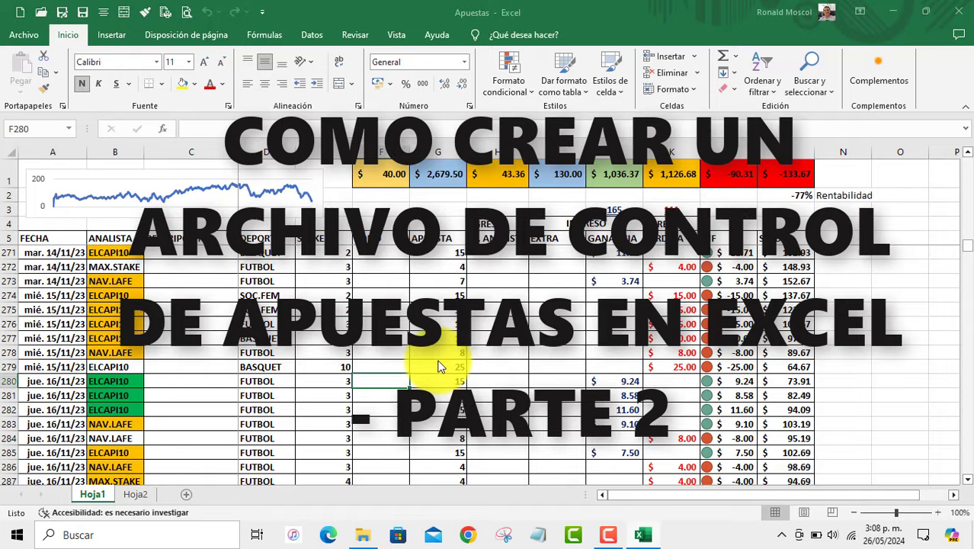
Review the last betting records around rows 277–291, including bonus and loss values.
click(440, 369)
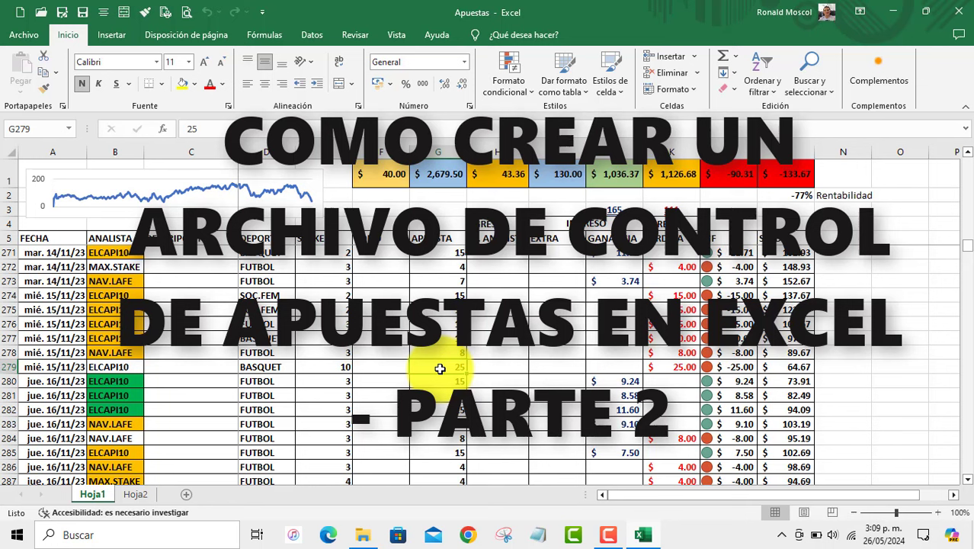
click(384, 339)
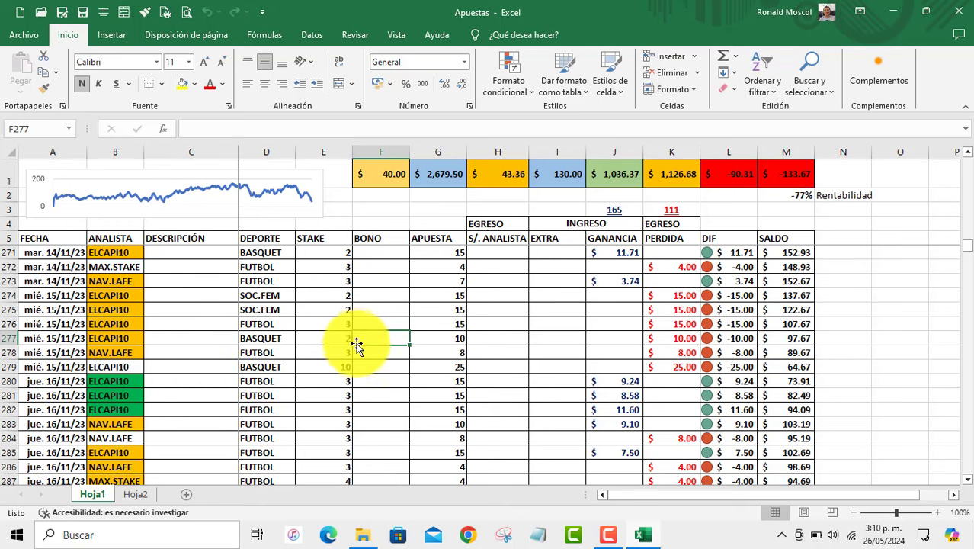
scroll(356, 343, down, 2)
scroll(354, 341, down, 3)
scroll(355, 341, up, 1)
click(294, 367)
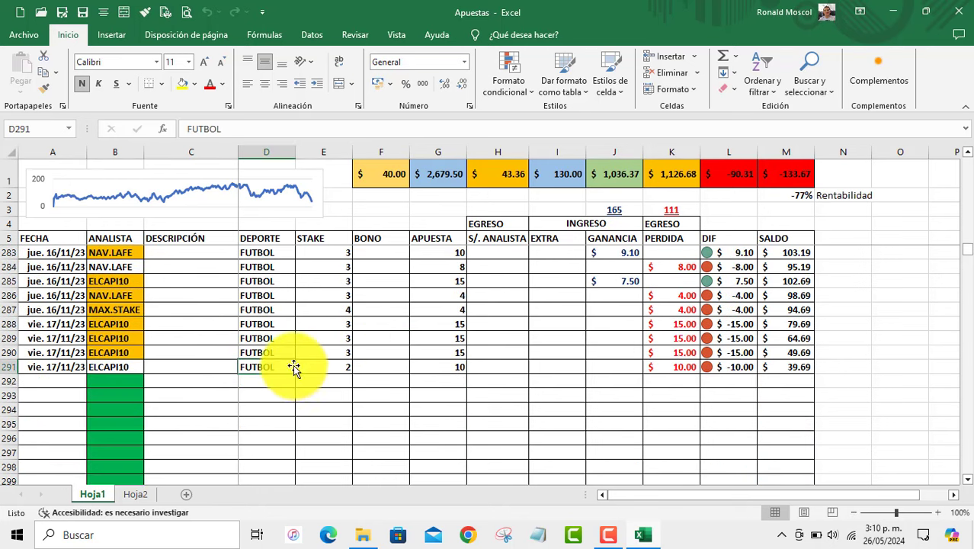
scroll(361, 336, up, 1)
scroll(354, 301, up, 1)
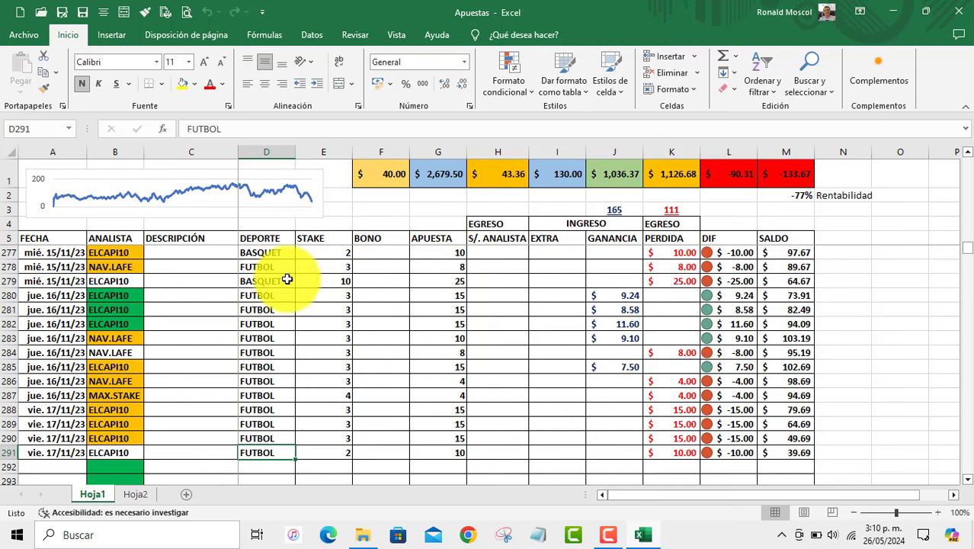
click(385, 323)
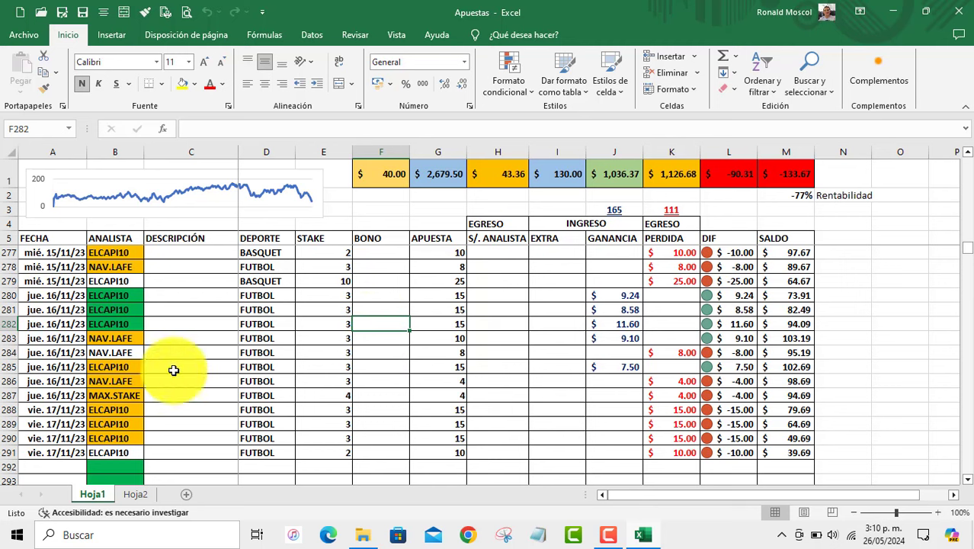
click(685, 381)
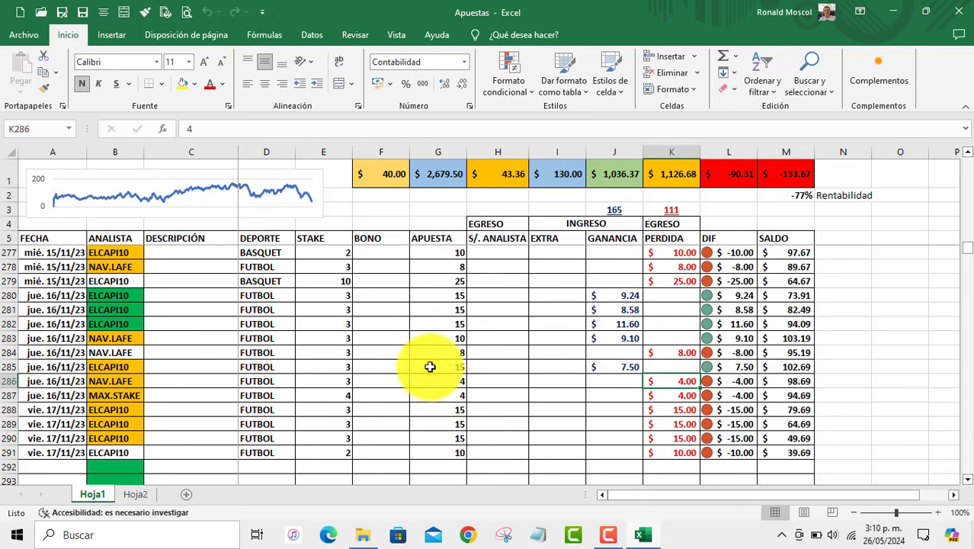
Rename the Hoja1 sheet tab to APUESTAS.
double_click(95, 494)
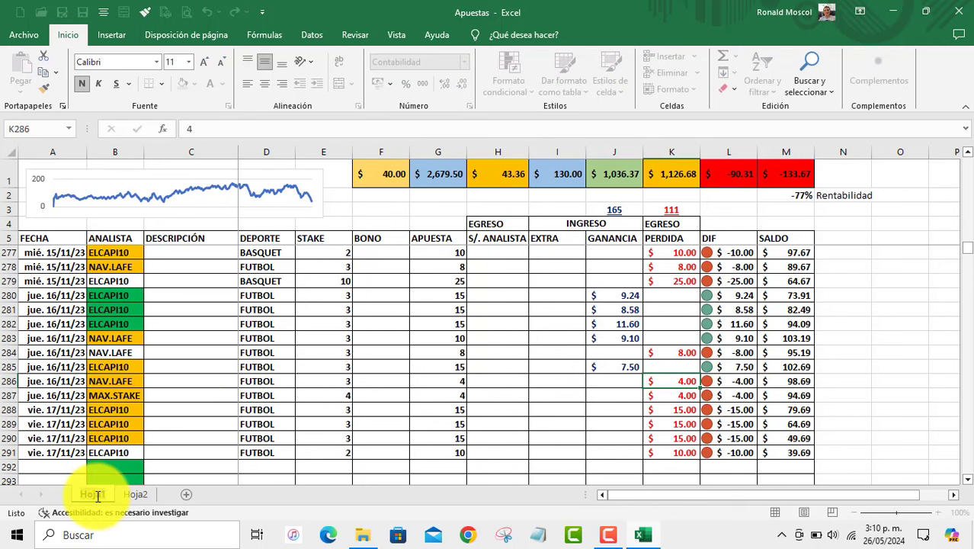
key(BackSpace)
text(A)
text(PUESTAS)
key(Return)
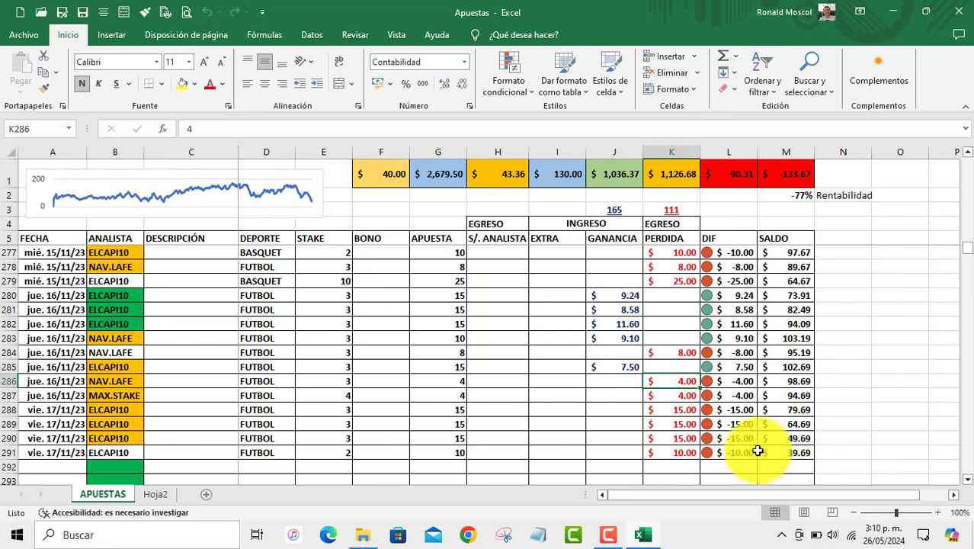
click(793, 451)
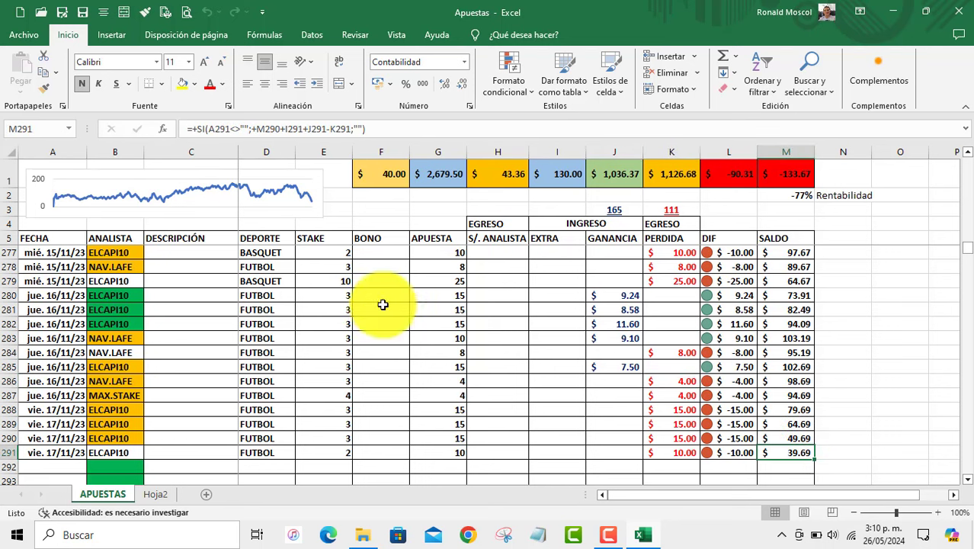
click(50, 238)
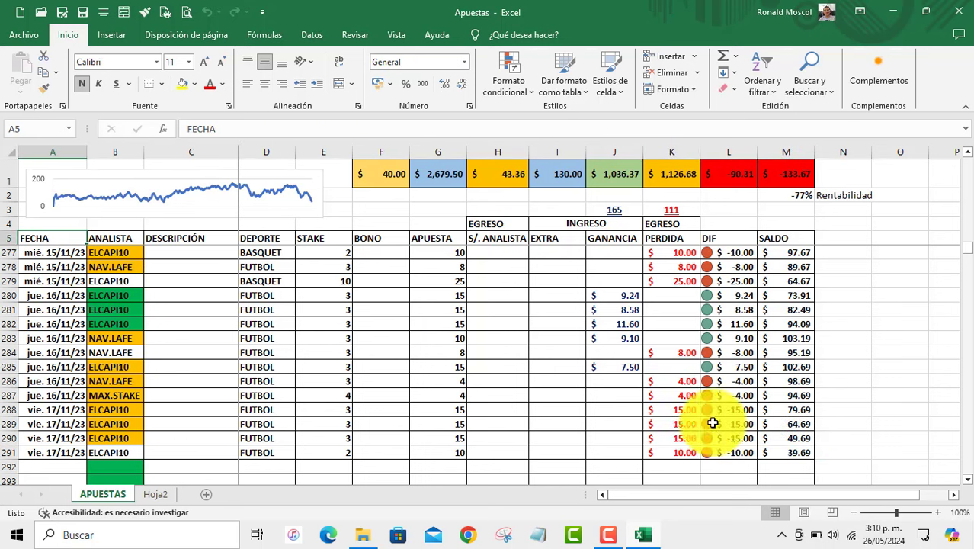
Select the betting data range from the FECHA header A5 down to M1000.
shift+click(785, 451)
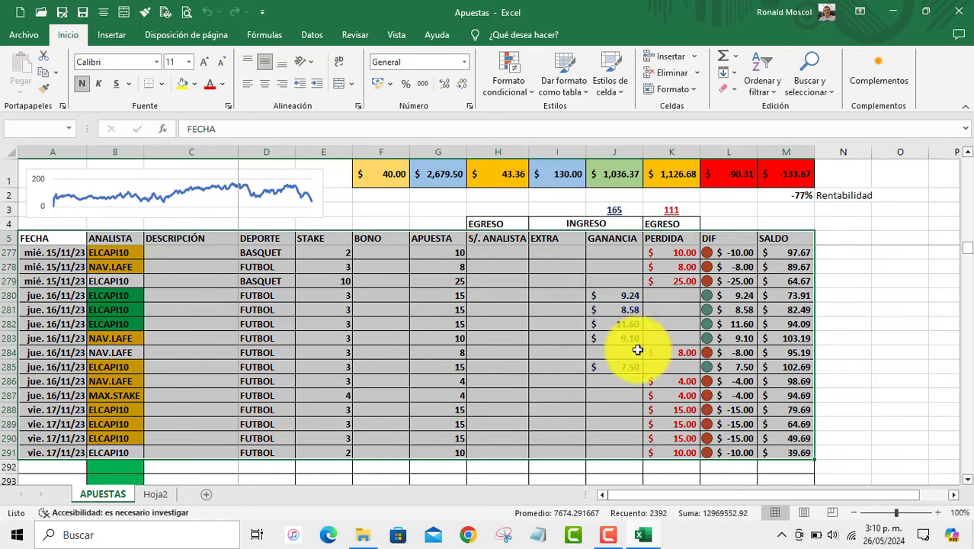
click(43, 236)
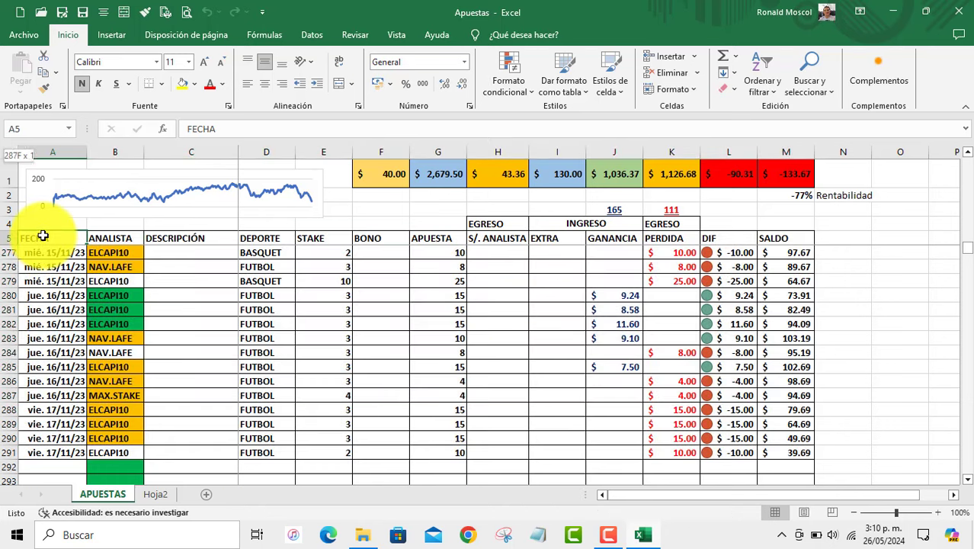
key(shift+Down)
key(ctrl+q)
key(Escape)
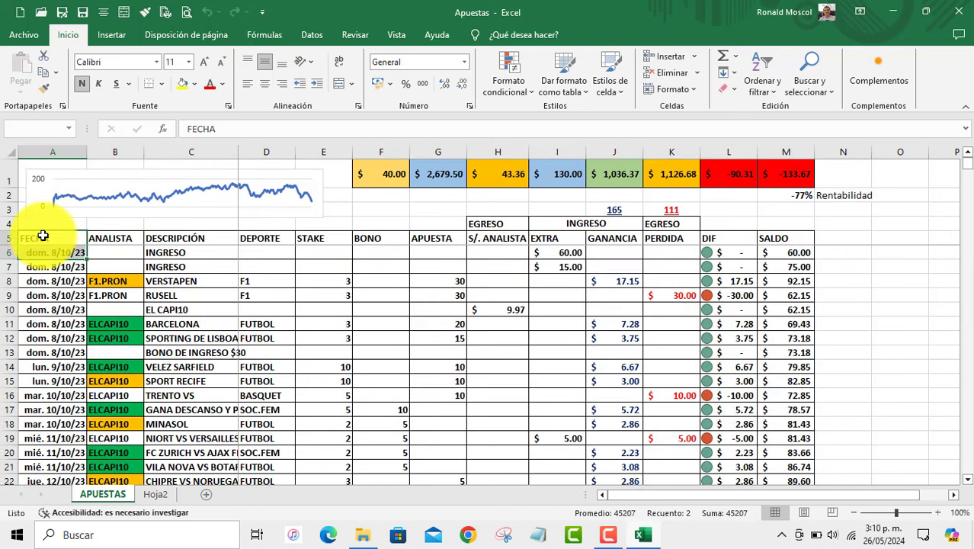
key(ctrl+shift+Down)
key(ctrl+shift+Down)
key(shift+Up)
key(shift+Right)
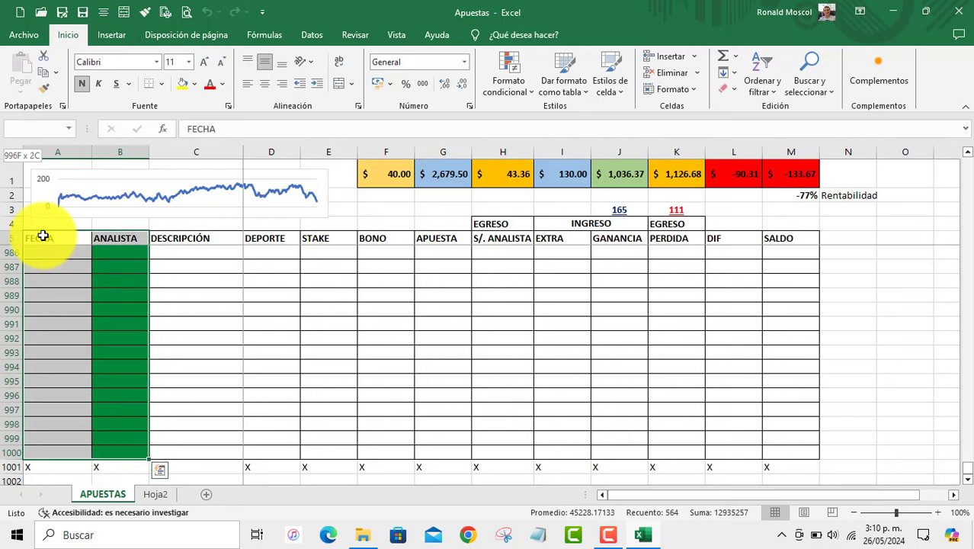
key(shift+Right)
key(shift+Right)
key(shift+Right)
key(shift+Right)
key(shift+Right)
key(shift+Right)
key(shift+Right)
key(shift+Right)
key(shift+Right)
key(shift+Right)
key(shift+Right)
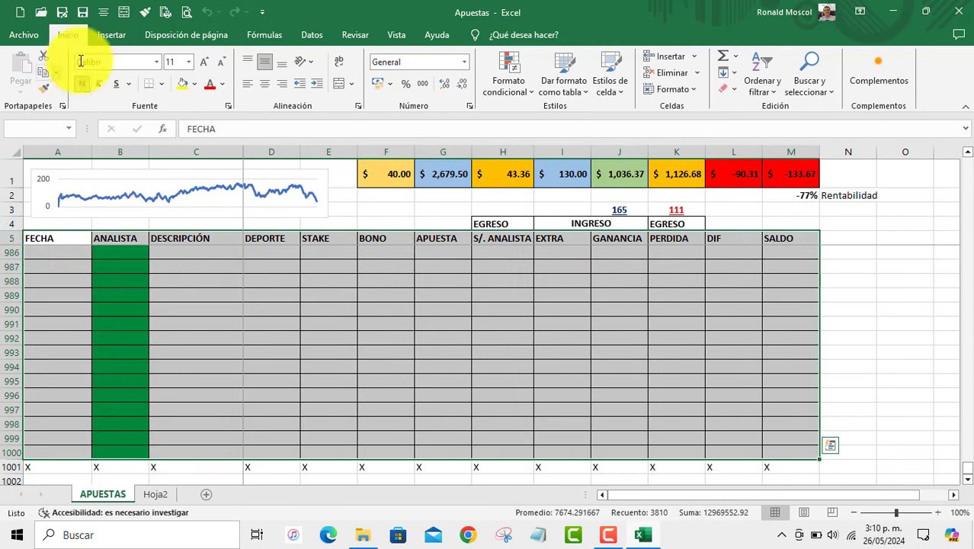
Start a PivotTable from the selected range (Tabla dinámica > De una tabla o rango).
click(110, 35)
click(28, 87)
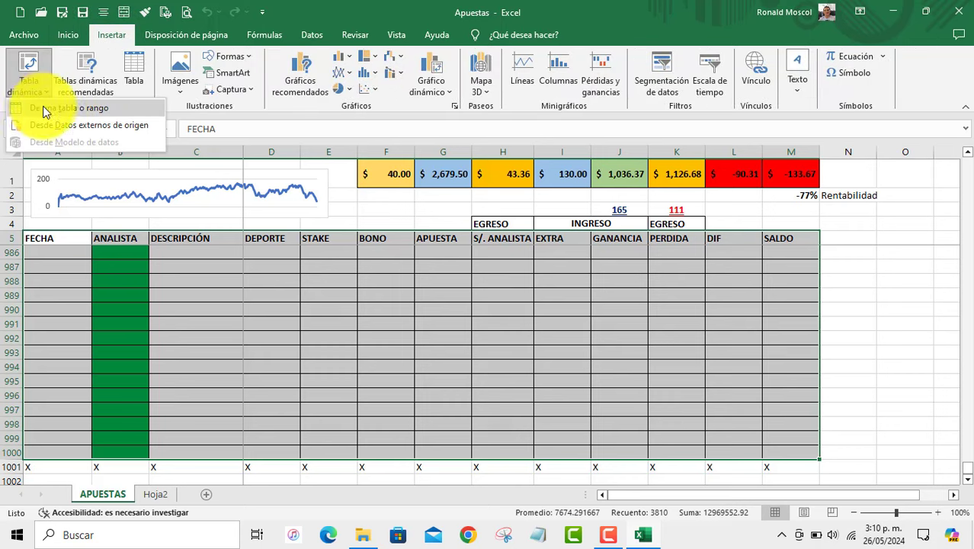
click(68, 110)
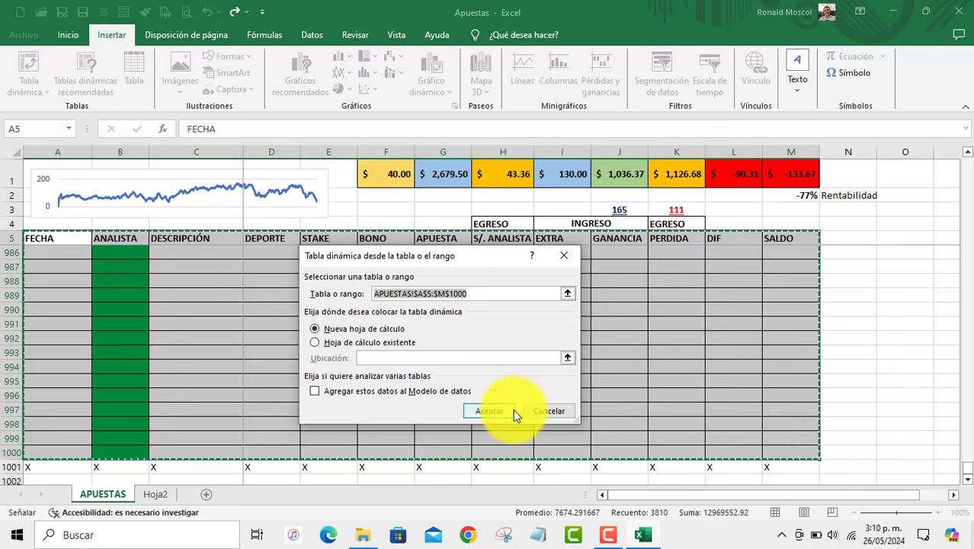
Create the pivot on a new sheet, move it after Hoja2 and name it TD.
click(488, 411)
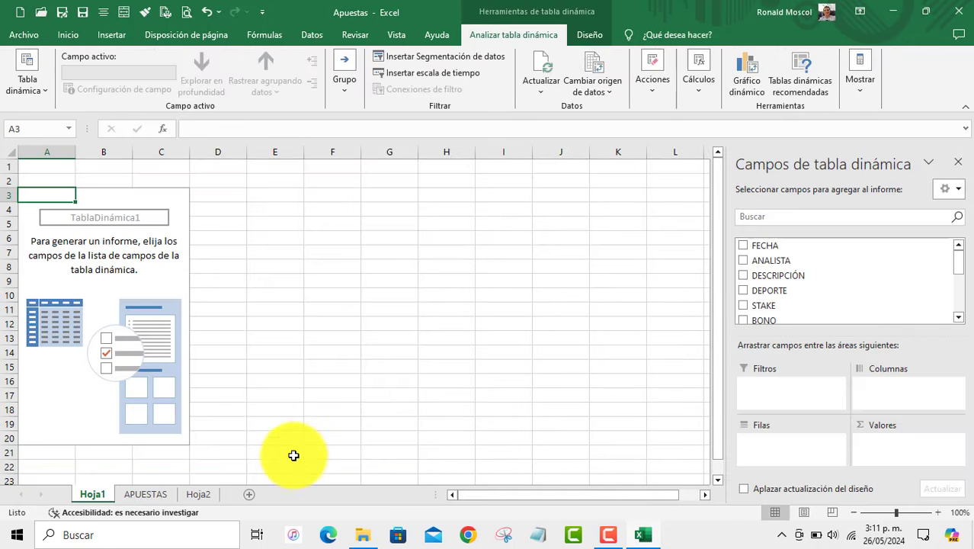
drag(94, 496, 202, 502)
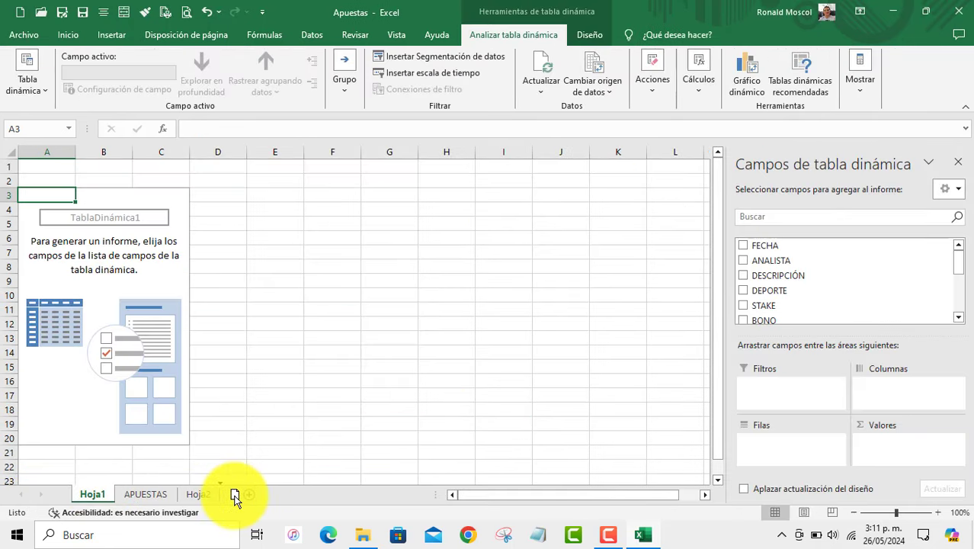
double_click(200, 495)
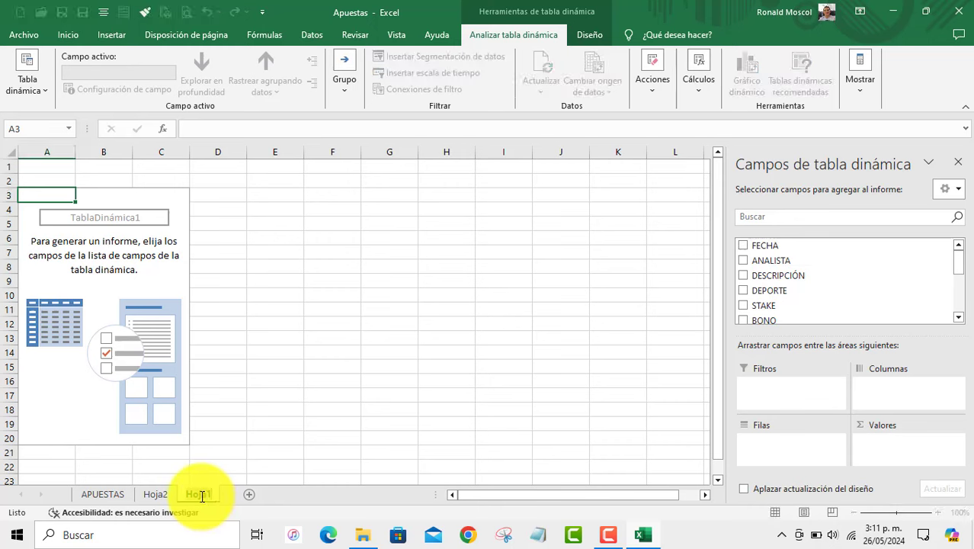
text(td)
text(D)
key(Return)
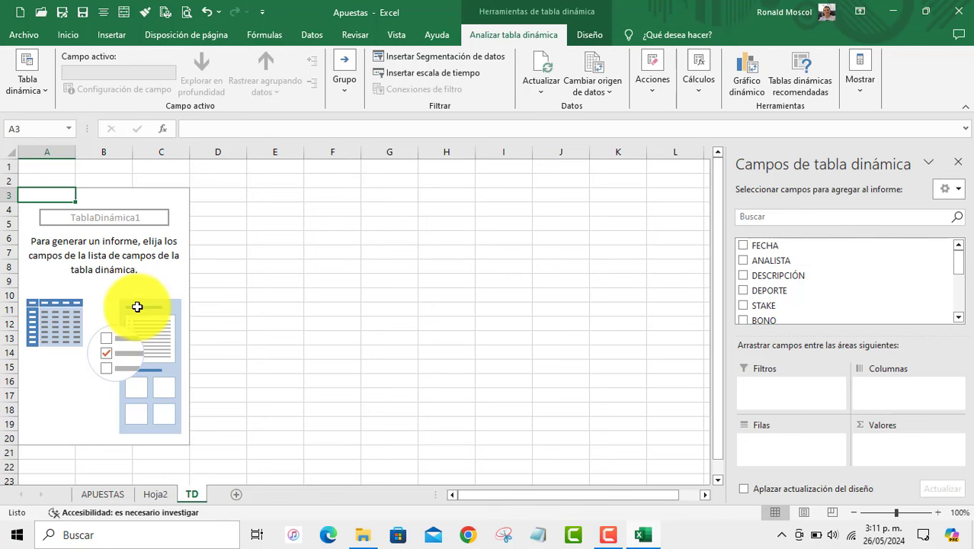
Put individual FECHA dates in rows without Meses/Días grouping, and DEPORTE in columns.
drag(782, 251, 789, 456)
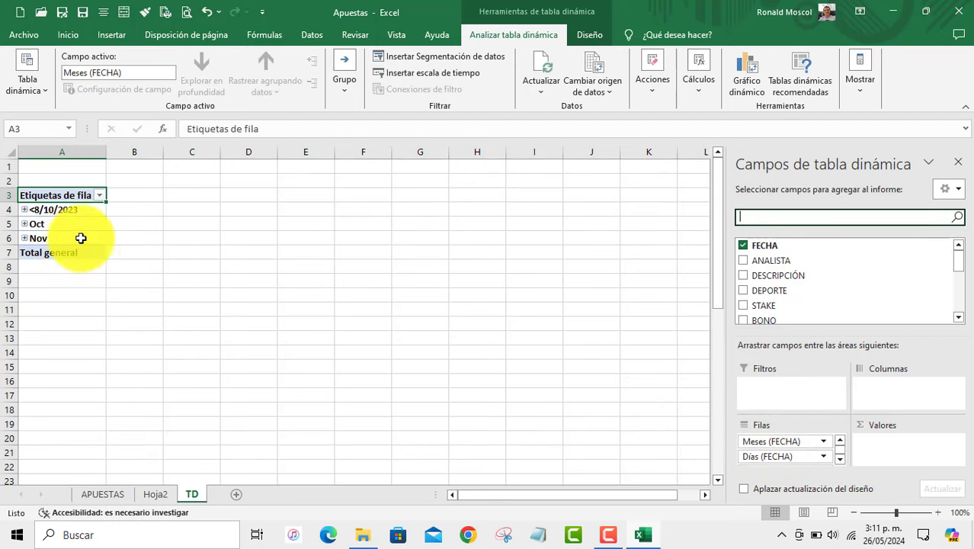
click(826, 448)
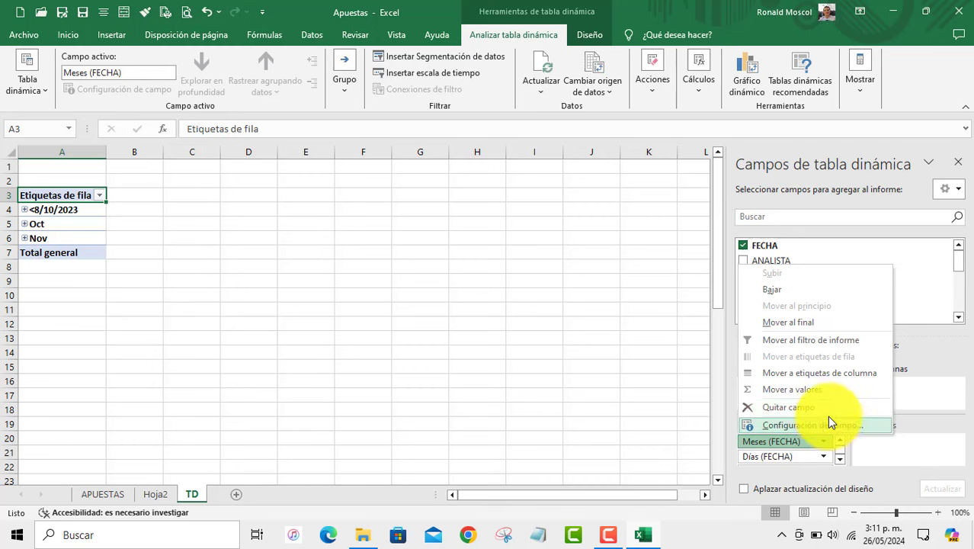
click(827, 409)
click(829, 447)
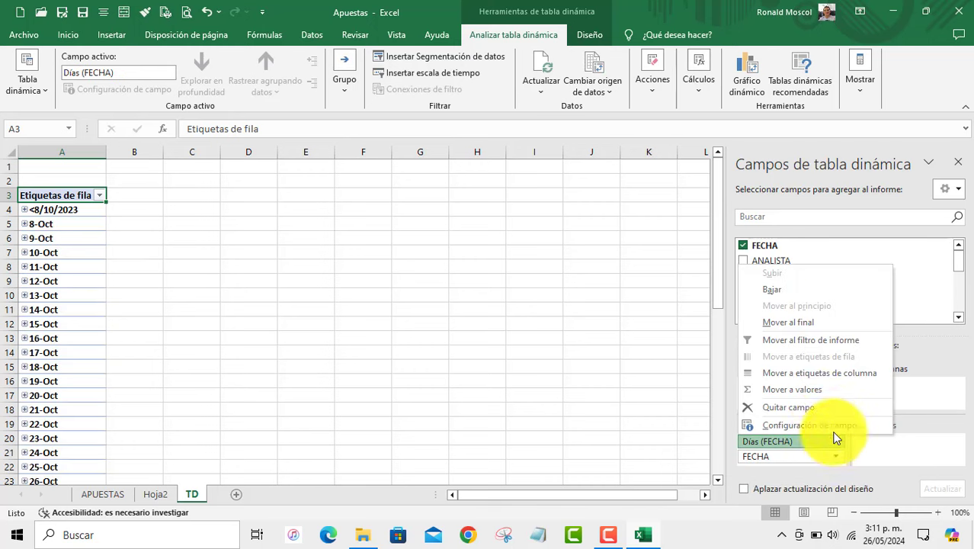
click(824, 413)
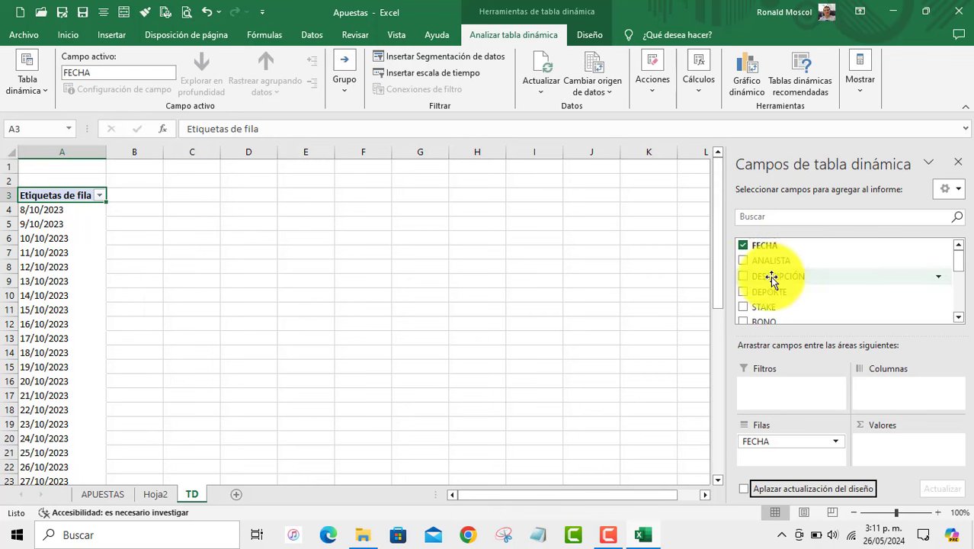
mouse_move(771, 293)
mouse_down()
mouse_move(819, 320)
mouse_move(887, 391)
mouse_up()
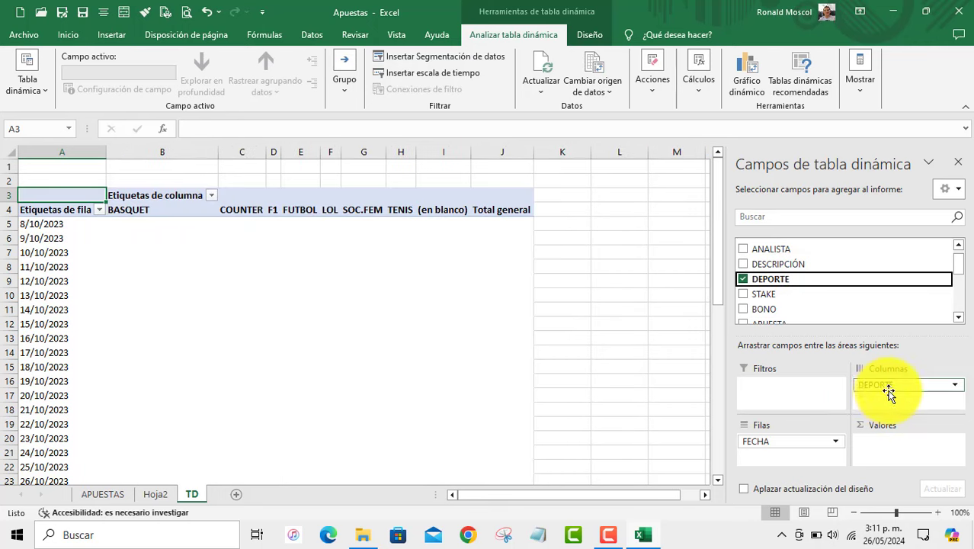
Filter out the blank sport column and give sport columns B–H equal width.
click(242, 265)
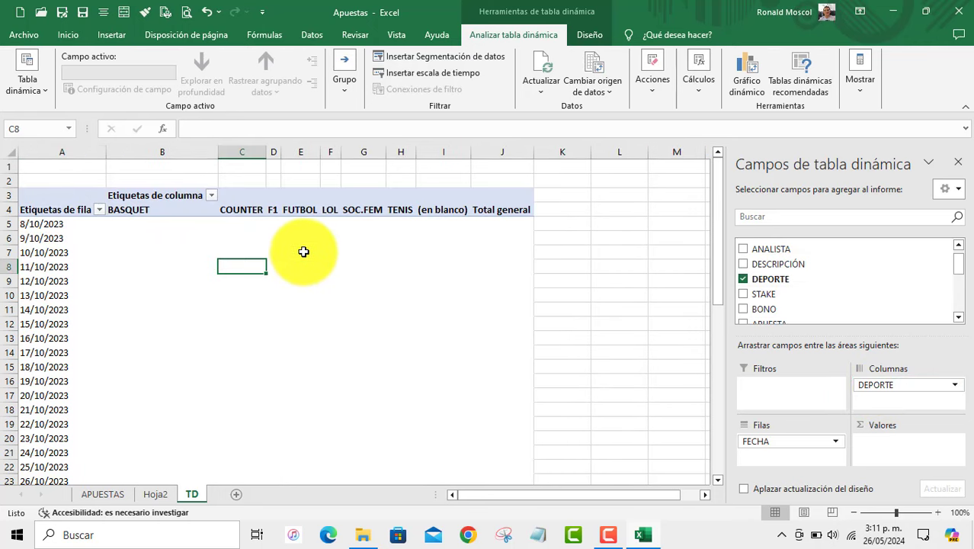
click(211, 196)
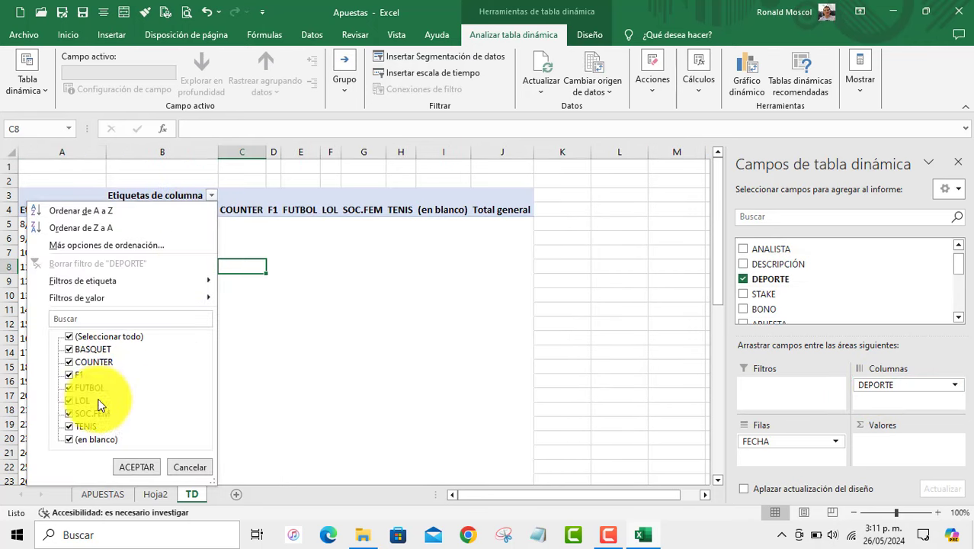
click(76, 441)
click(138, 467)
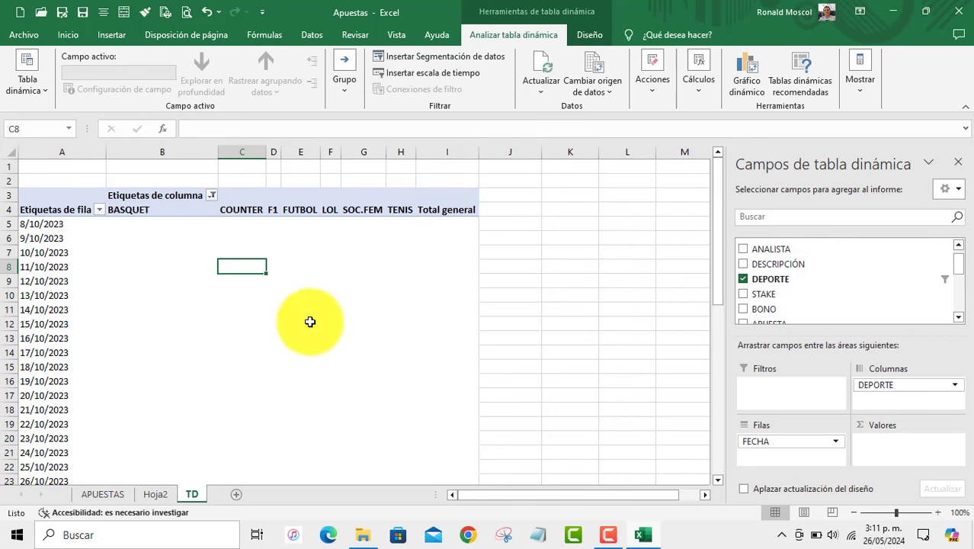
drag(178, 152, 442, 150)
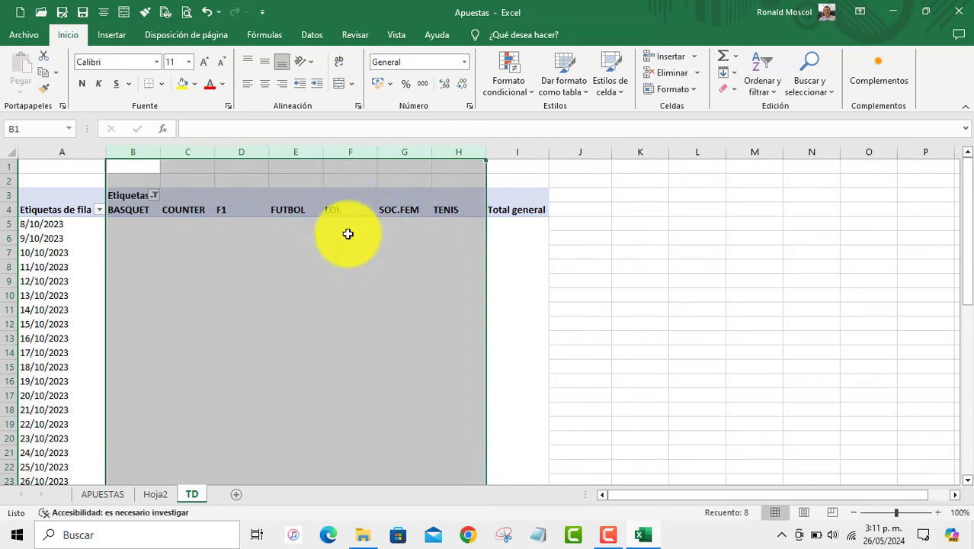
click(294, 252)
click(63, 252)
scroll(107, 278, down, 5)
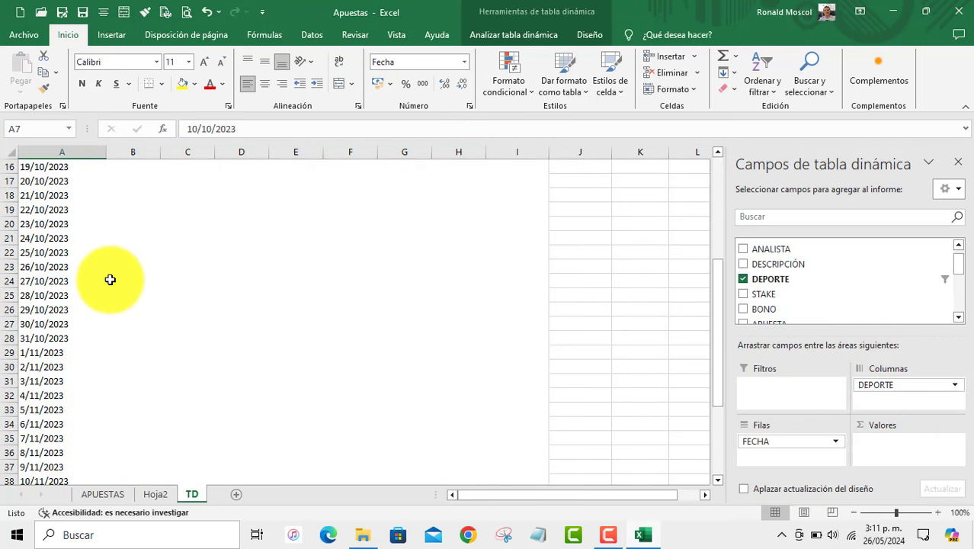
scroll(126, 270, up, 5)
Freeze the pivot's header rows and date column with Inmovilizar paneles.
click(133, 228)
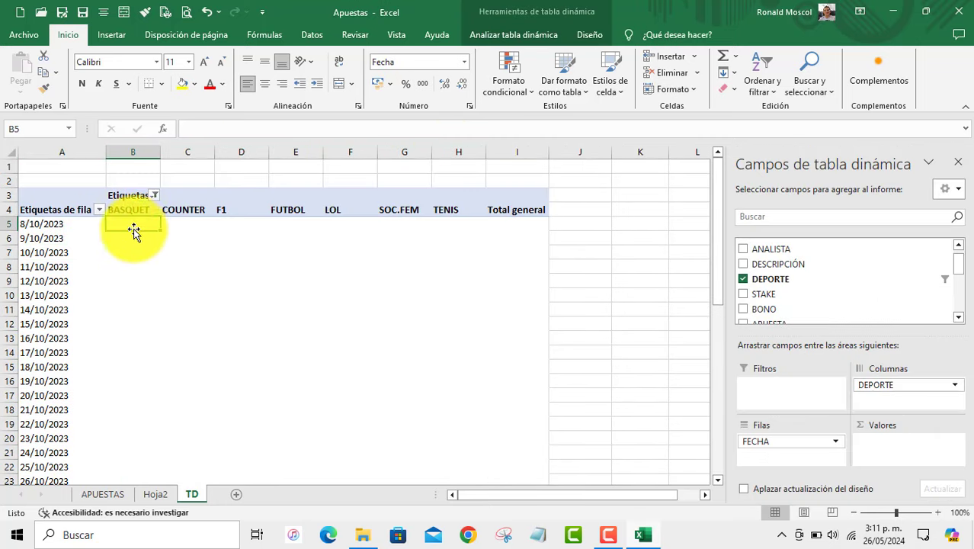
click(591, 35)
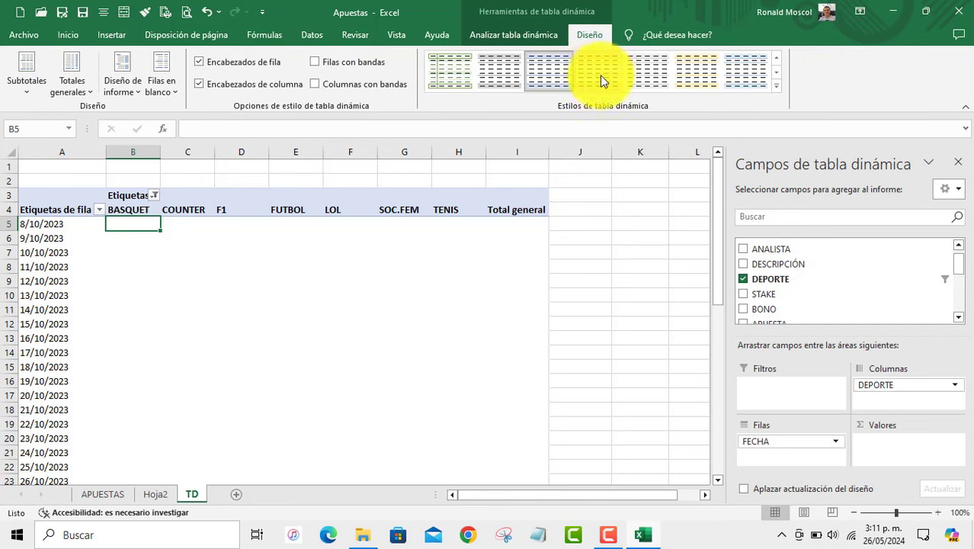
click(395, 34)
click(554, 77)
click(586, 119)
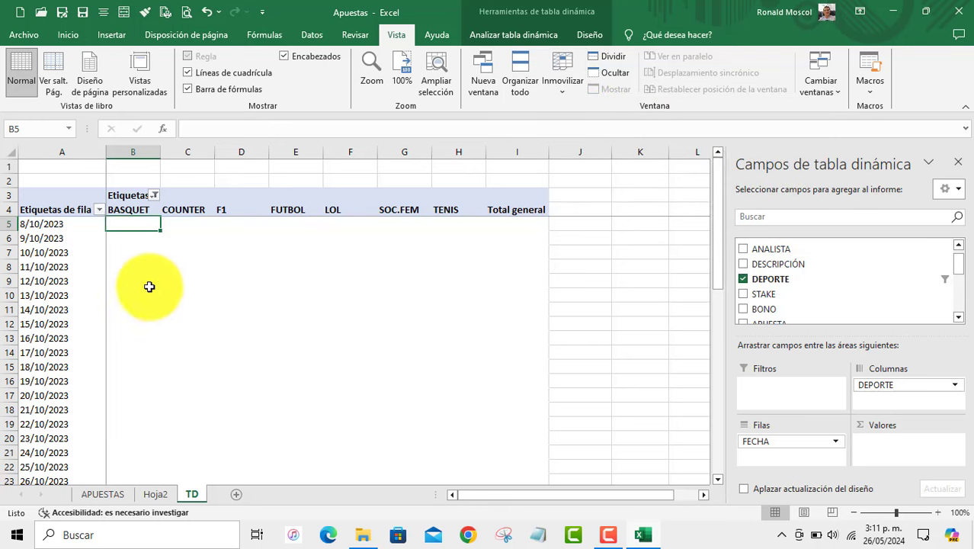
Pick the DIF field in the field list and go to the APUESTAS sheet.
scroll(148, 285, down, 3)
scroll(168, 272, down, 3)
click(255, 286)
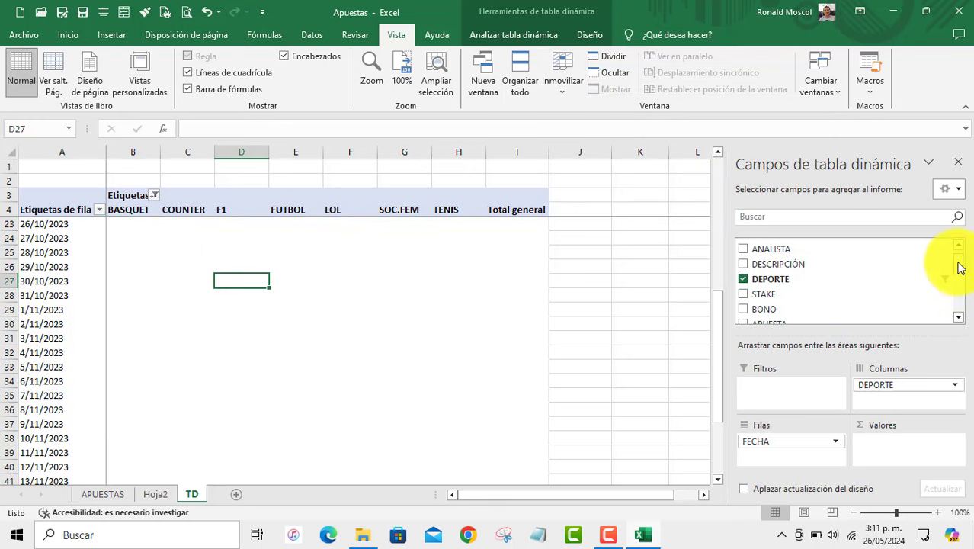
mouse_move(959, 265)
mouse_down()
mouse_move(961, 301)
mouse_move(837, 315)
mouse_up()
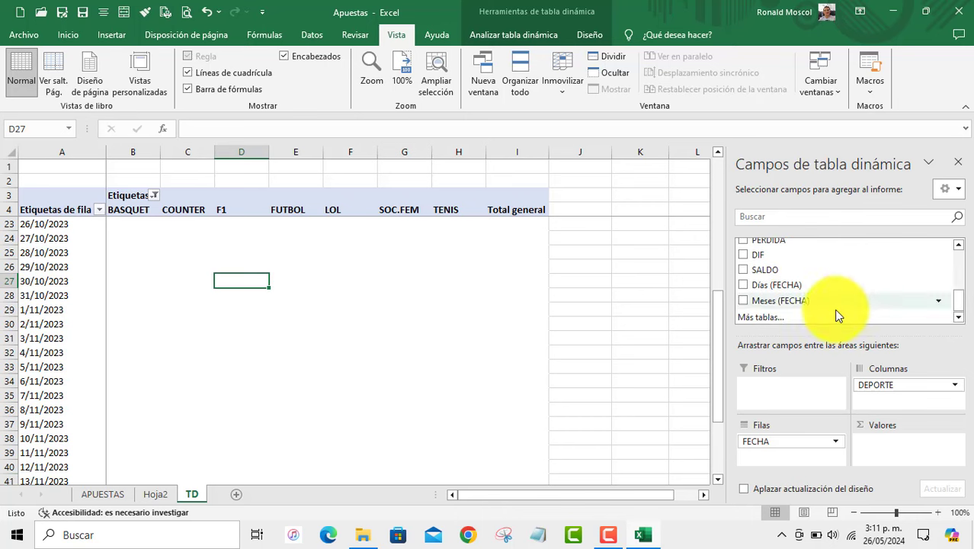
click(766, 258)
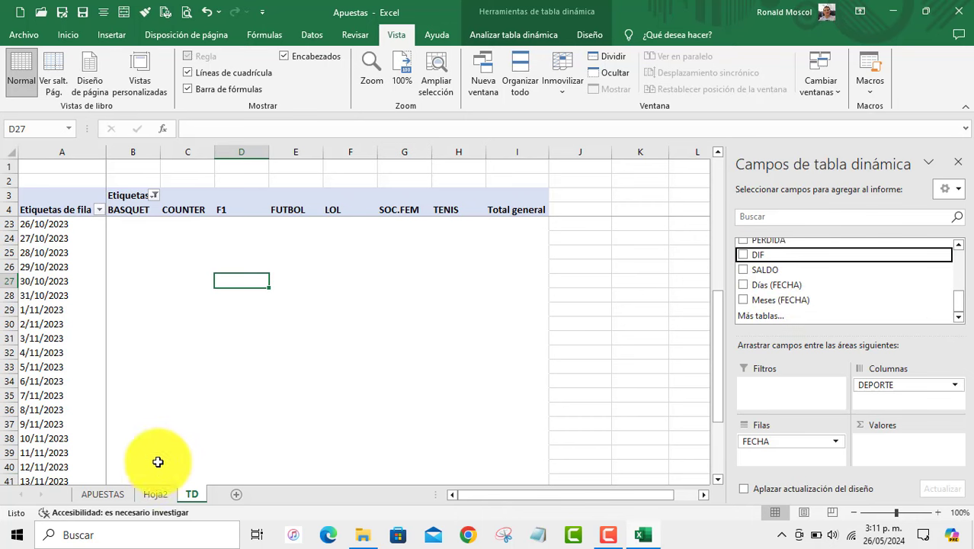
click(103, 494)
Check the DIF column on APUESTAS, then add DIF to the TD pivot's Valores as Cuenta de DIF.
click(670, 267)
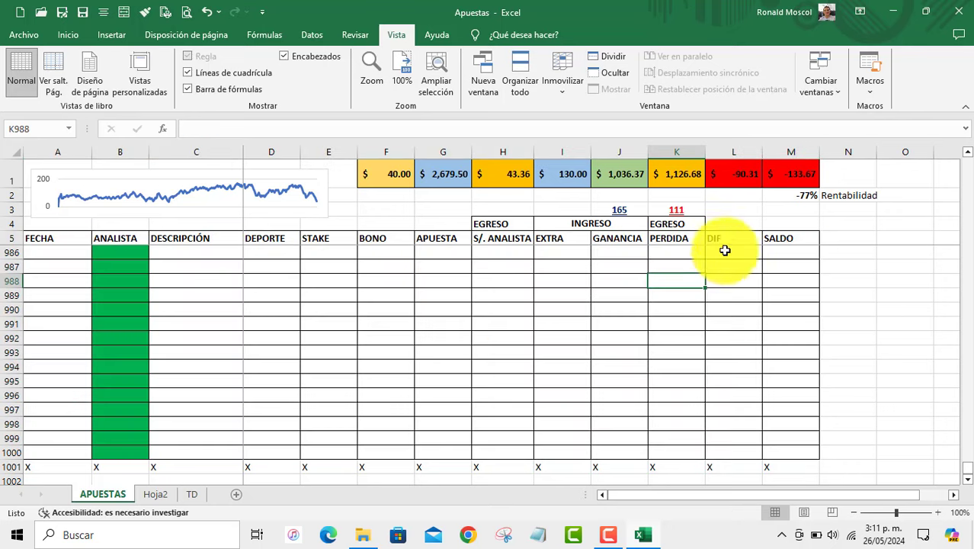
click(728, 237)
key(Down)
key(Down)
key(Down)
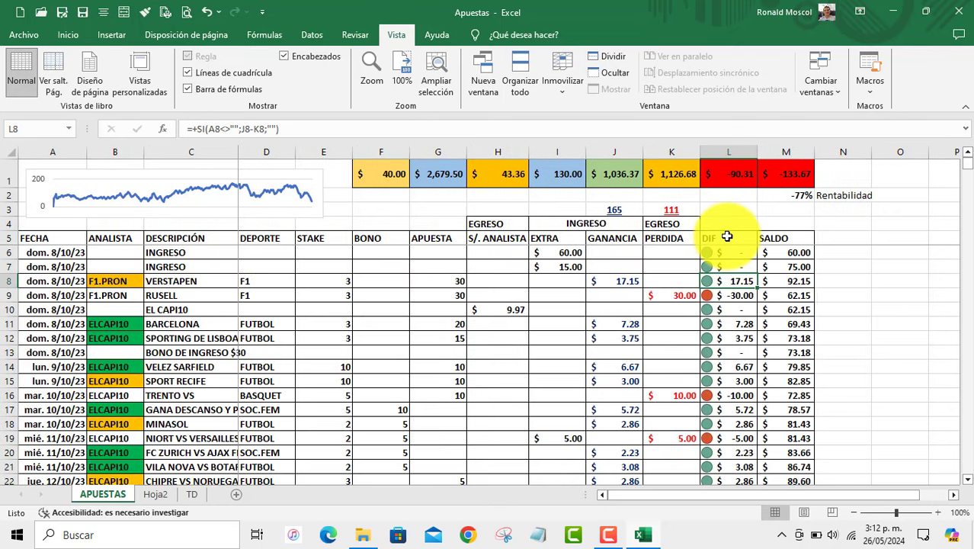
click(626, 281)
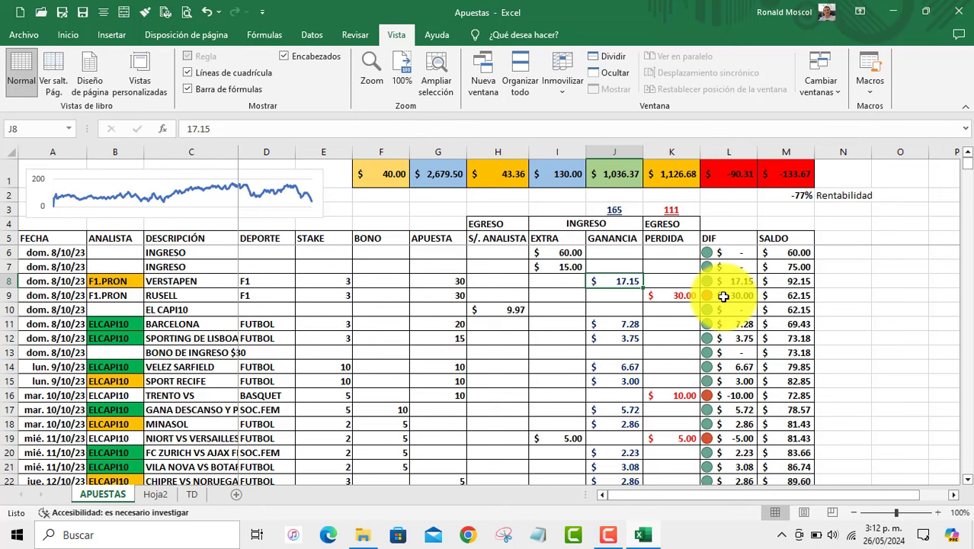
click(723, 295)
click(191, 493)
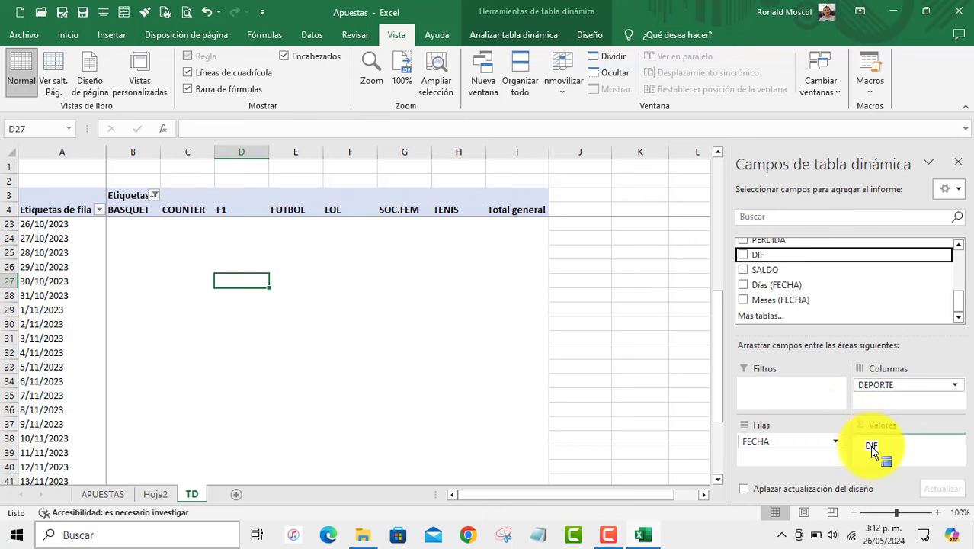
drag(822, 421, 876, 446)
click(321, 285)
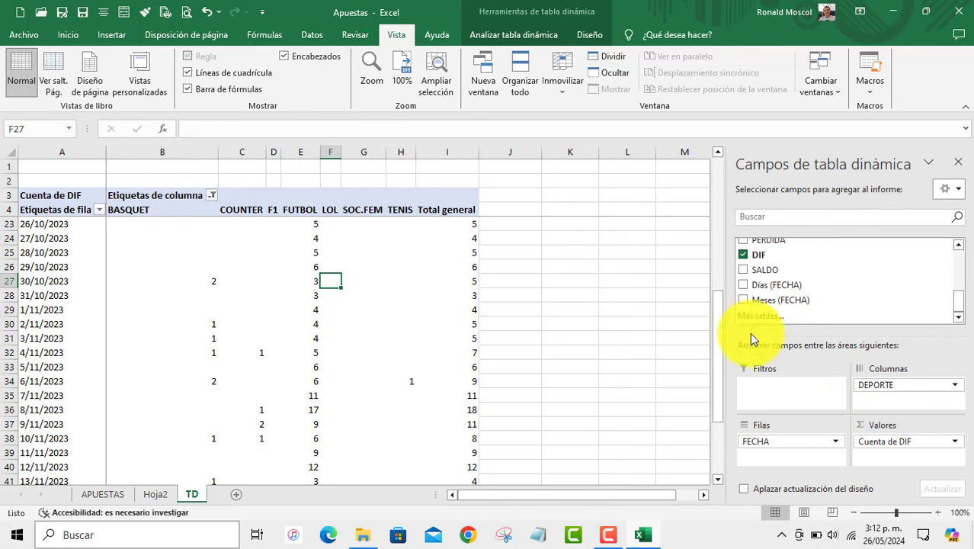
Change the DIF value field from count to Suma de DIF.
click(953, 445)
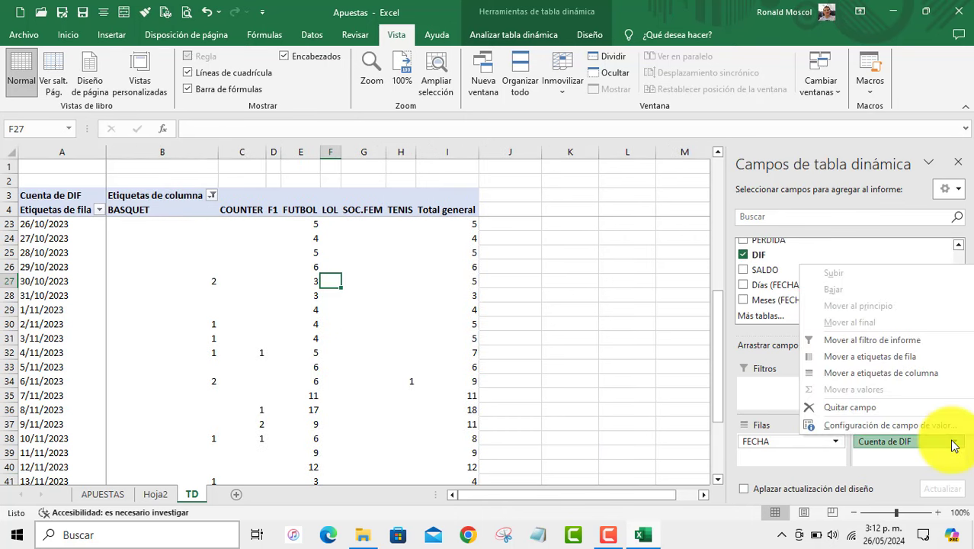
click(909, 424)
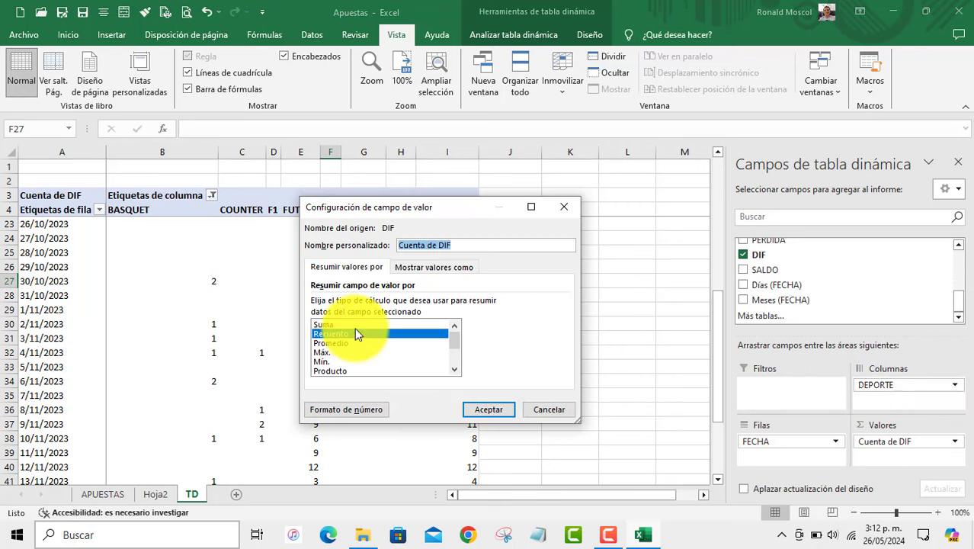
click(343, 325)
click(488, 409)
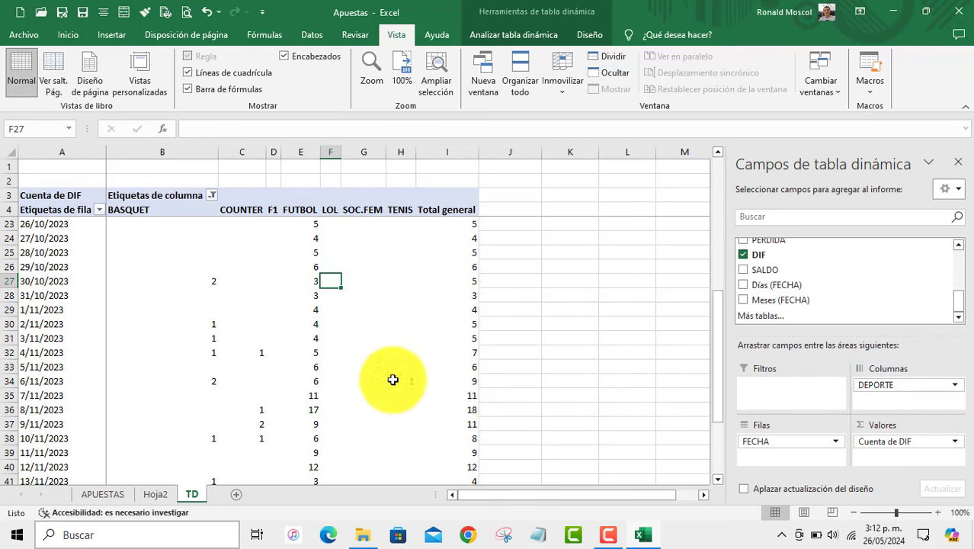
Format the pivot values as Número with 2 decimals and negatives in red.
click(274, 267)
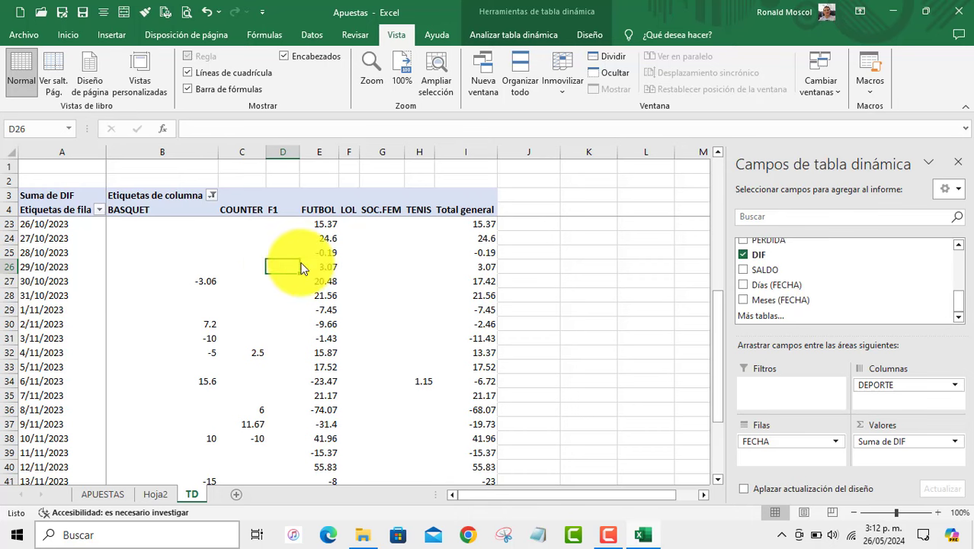
right_click(279, 268)
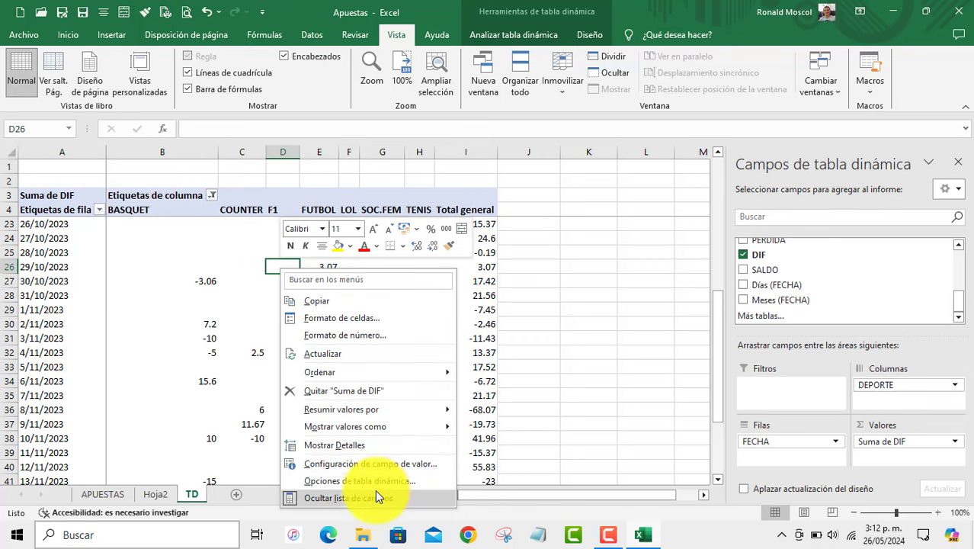
click(383, 352)
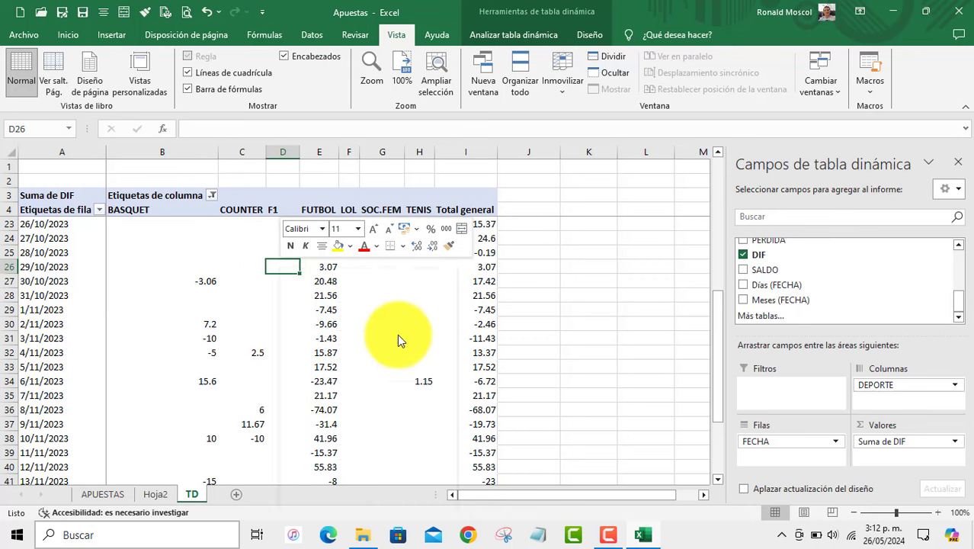
click(233, 228)
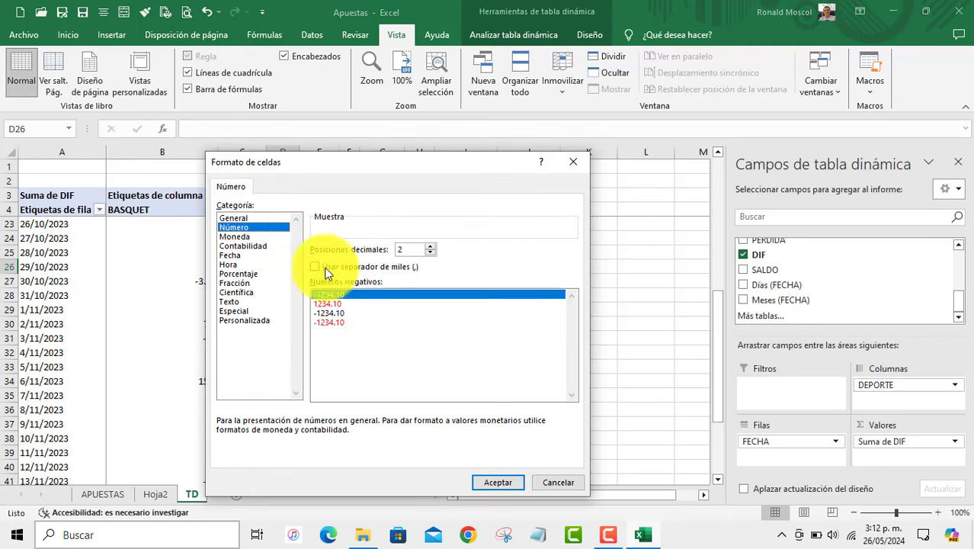
double_click(349, 321)
click(311, 323)
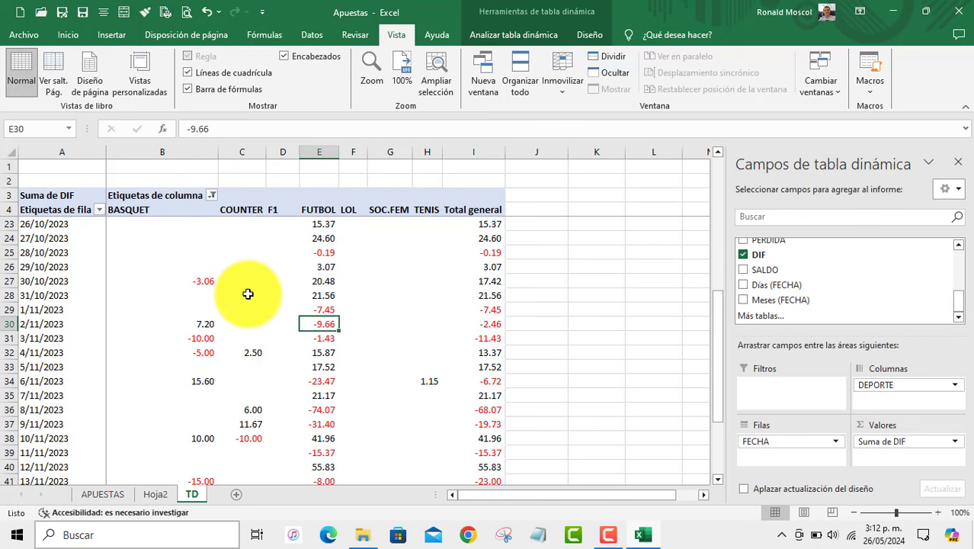
scroll(248, 294, down, 1)
scroll(248, 296, down, 2)
scroll(232, 301, down, 1)
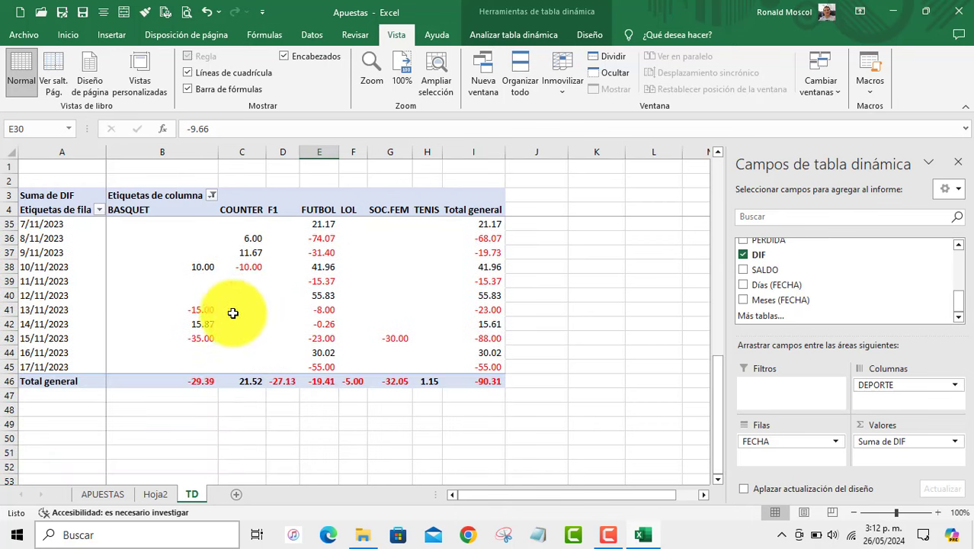
click(235, 310)
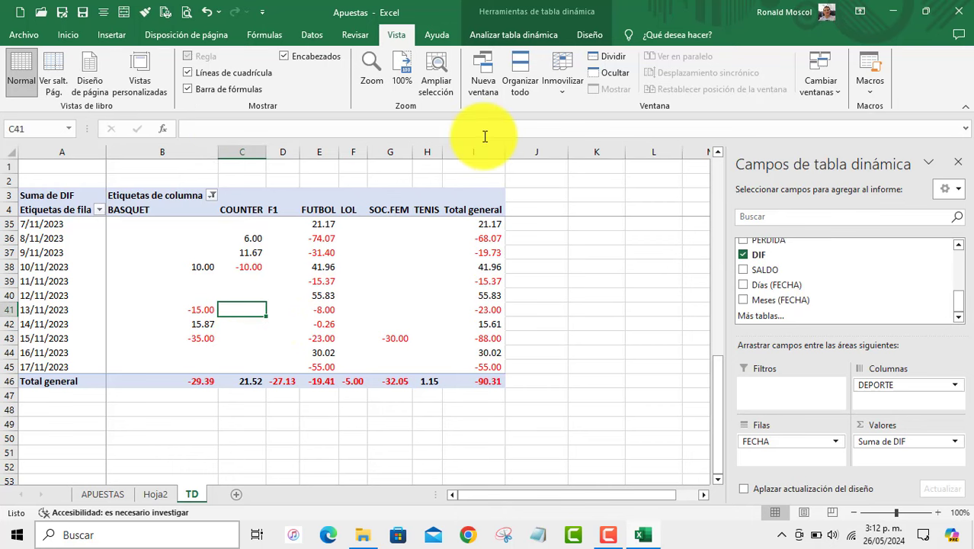
Apply a light grey PivotTable style to the pivot.
click(531, 33)
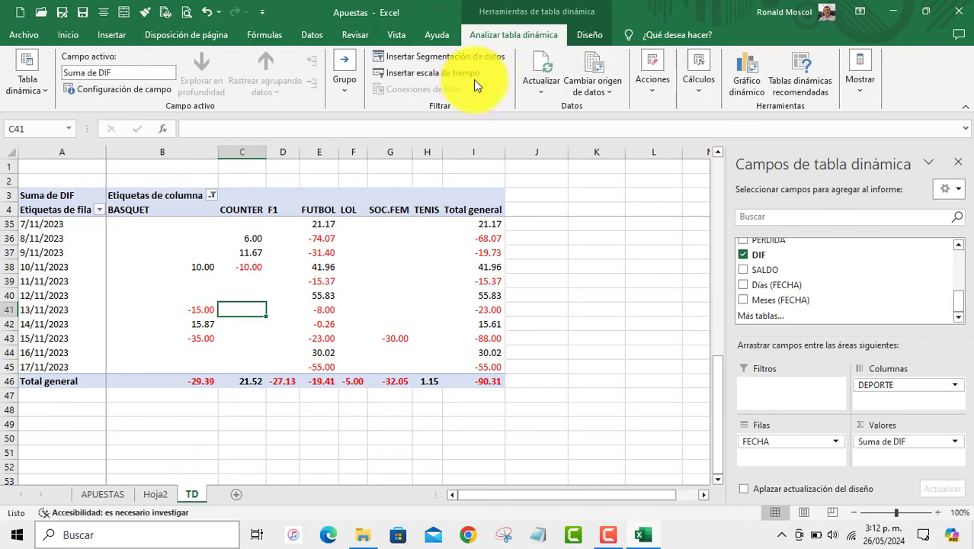
click(589, 35)
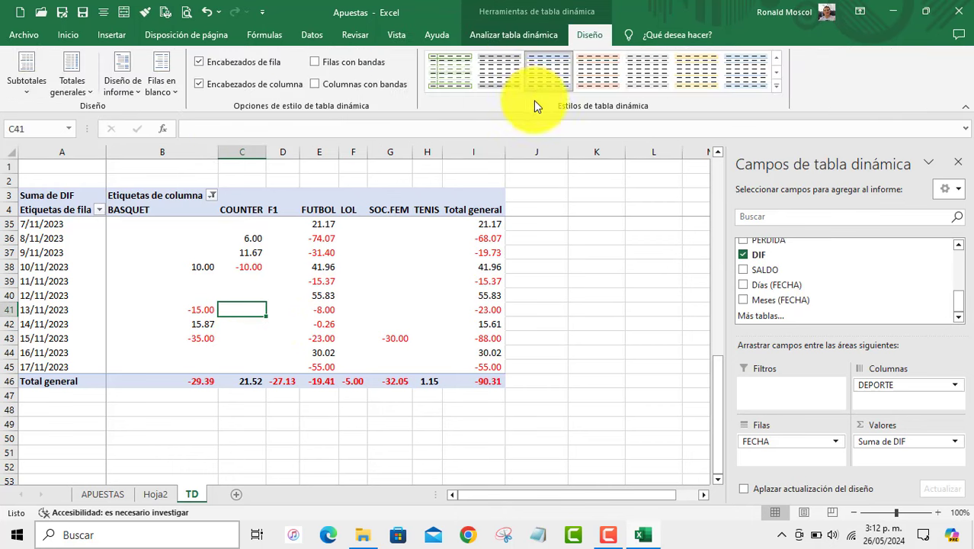
click(776, 96)
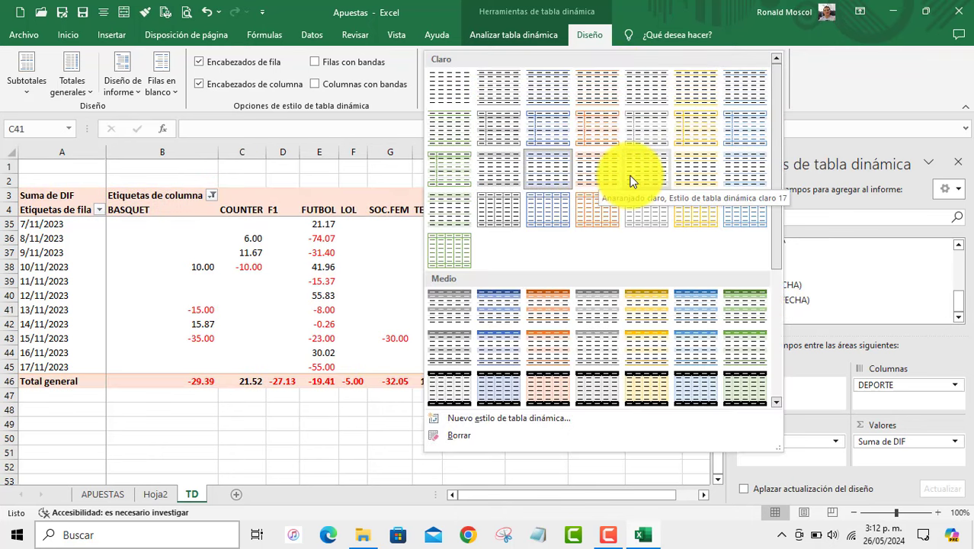
click(500, 181)
click(317, 323)
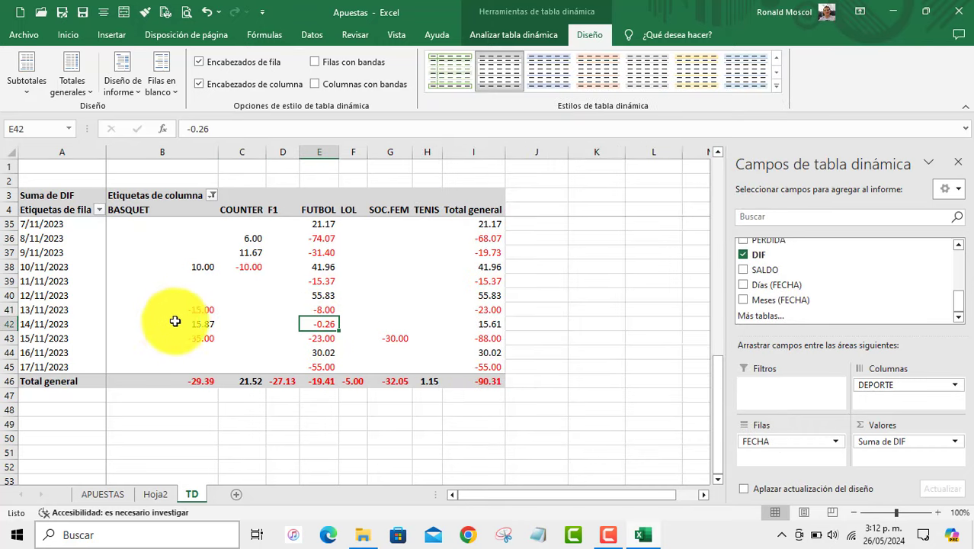
Rename the row-label header to FECHA, then jump down to the Total general row.
click(89, 253)
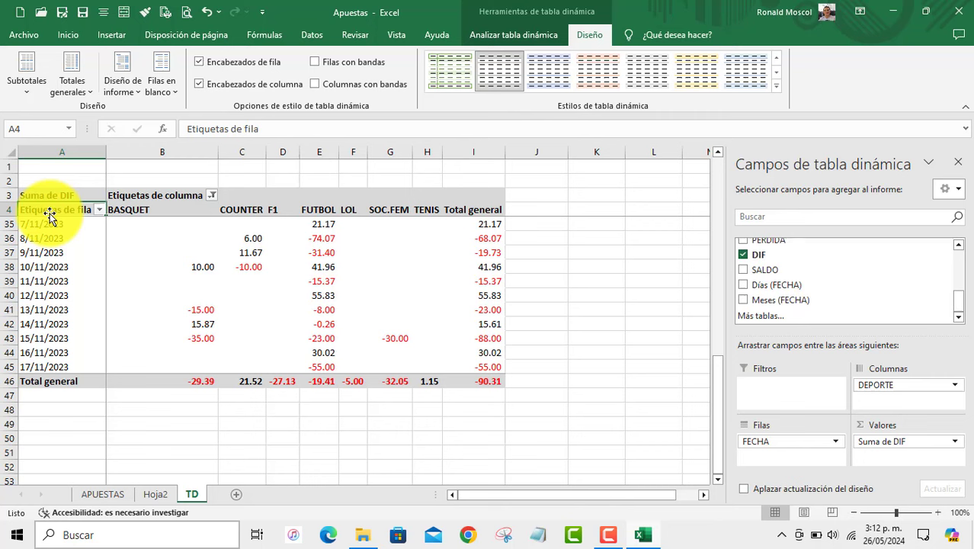
text(fecha)
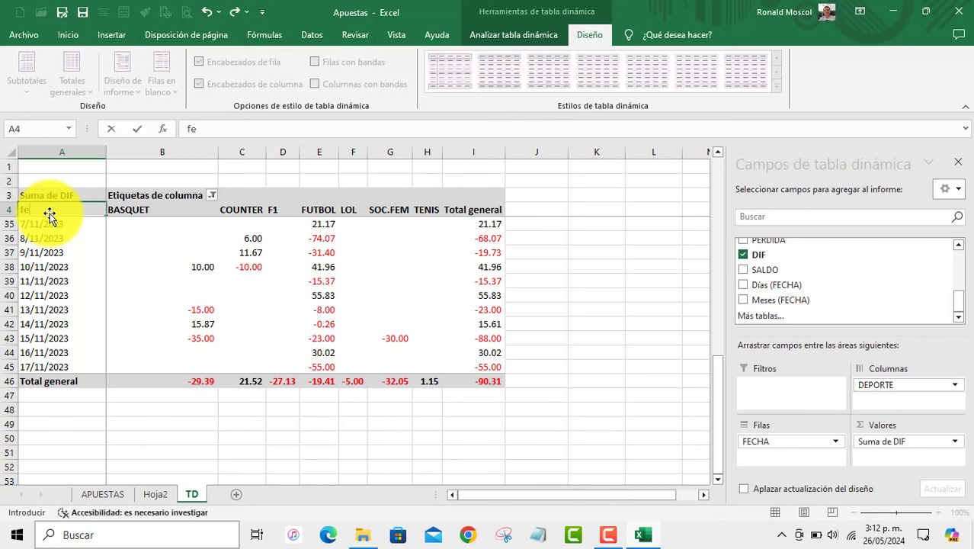
key(Return)
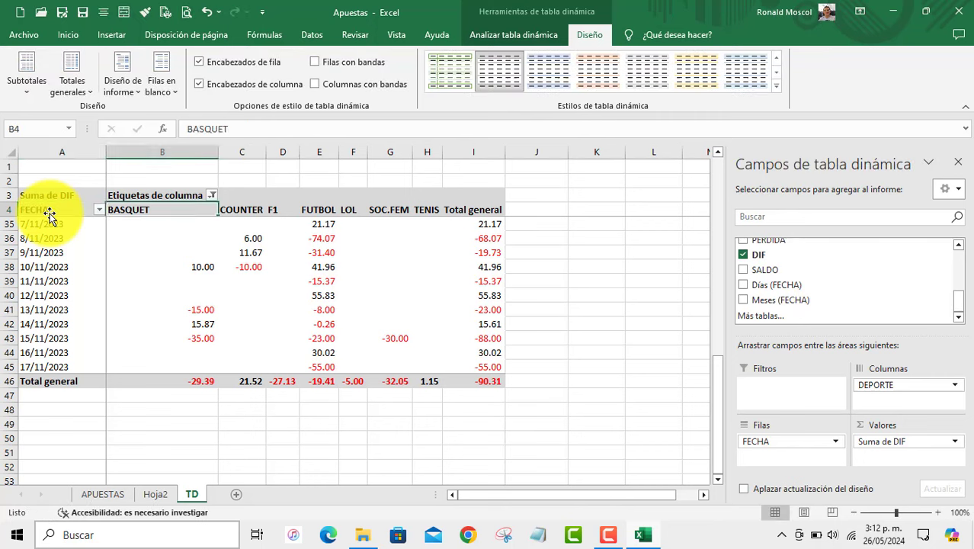
key(Left)
key(Left)
key(ctrl+Down)
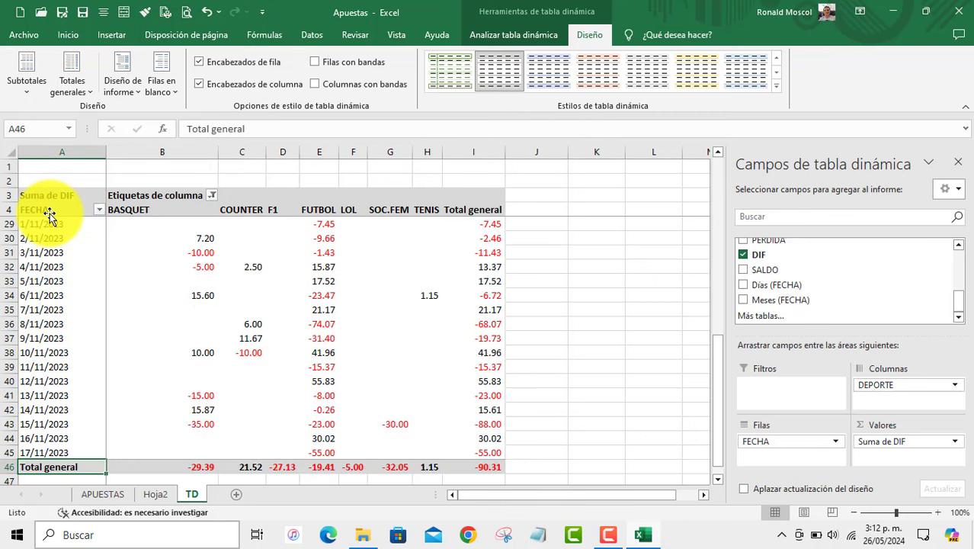
key(Right)
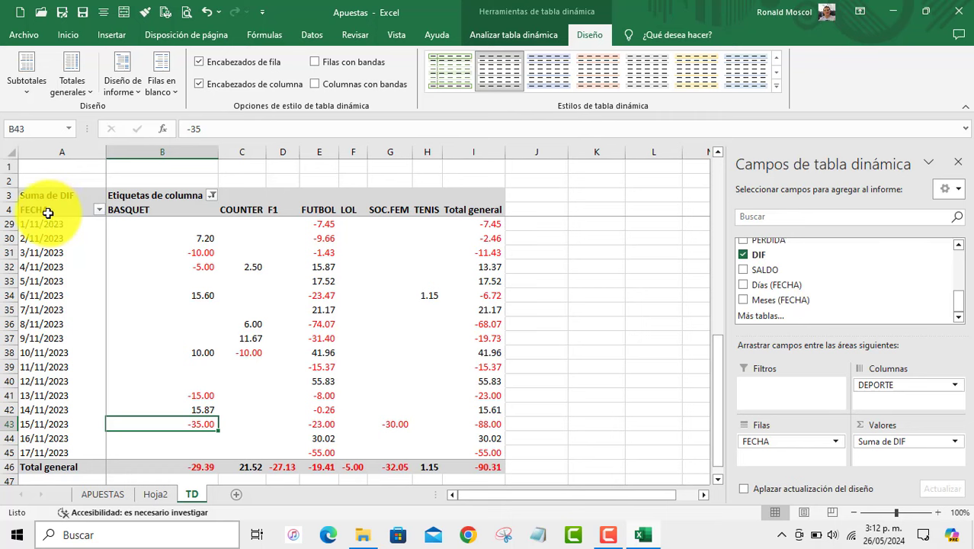
Resize sport columns B through H to a common narrower width.
mouse_move(199, 152)
mouse_down()
mouse_move(380, 163)
mouse_move(442, 197)
mouse_up()
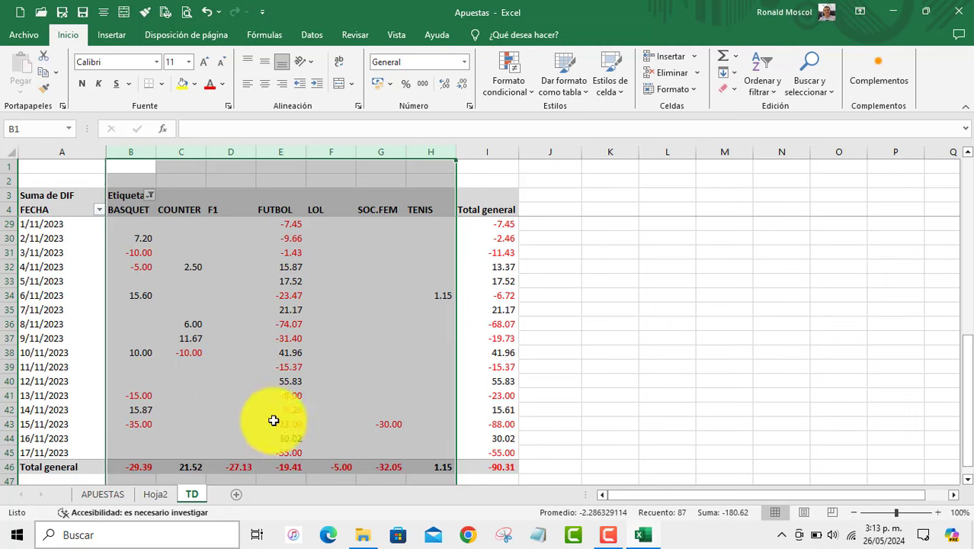
click(273, 420)
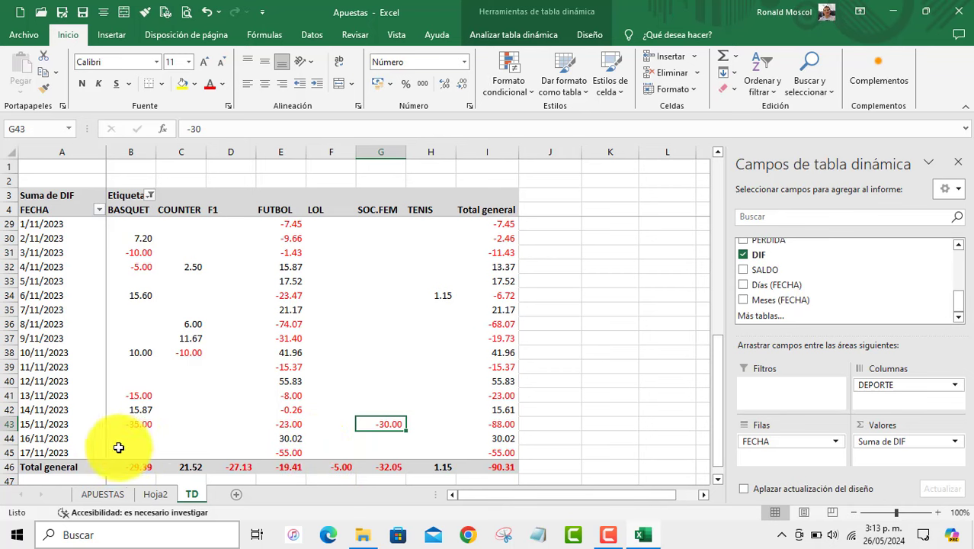
click(288, 439)
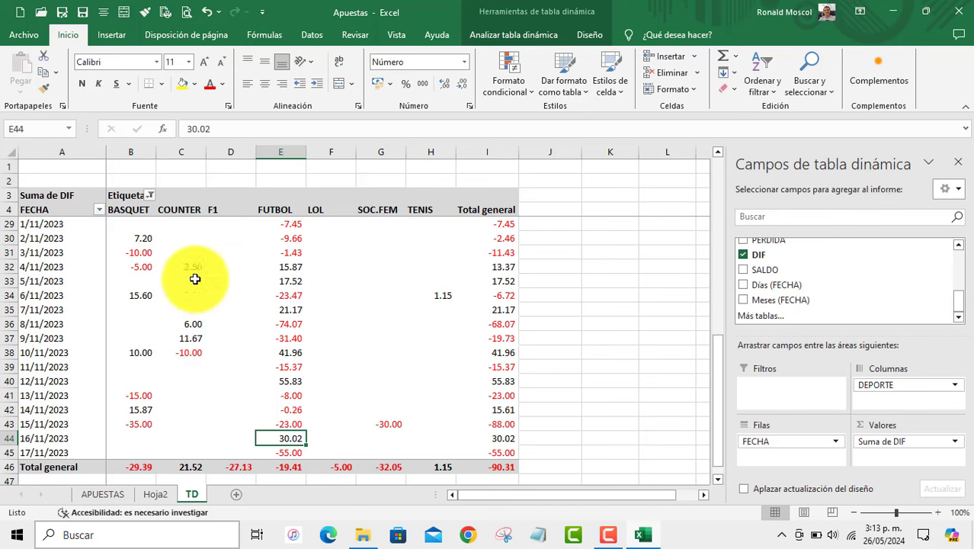
Review the totals: COUNTER 21.52, F1 -27.13, FUTBOL -19.41, SOC.FEM -32.05, TENIS 1.15, overall -90.31.
click(190, 466)
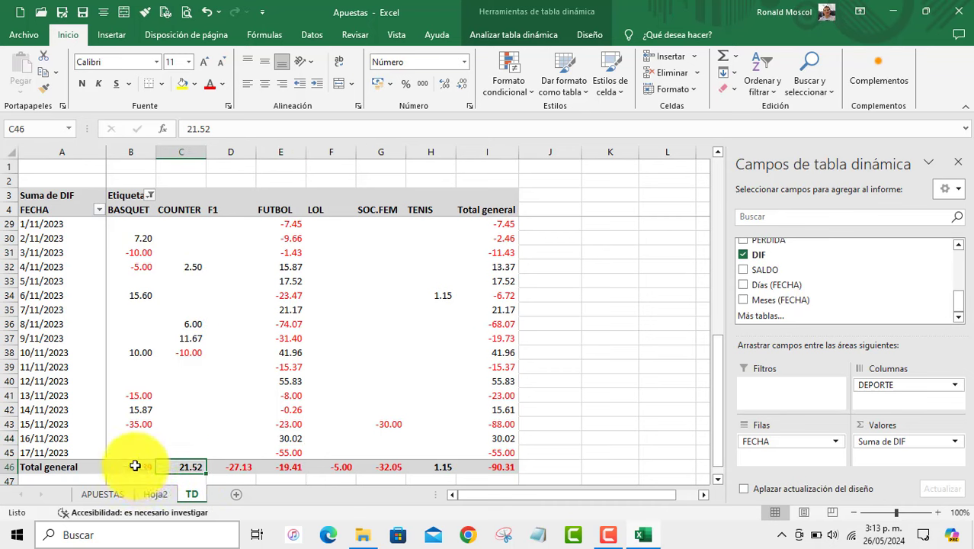
click(231, 465)
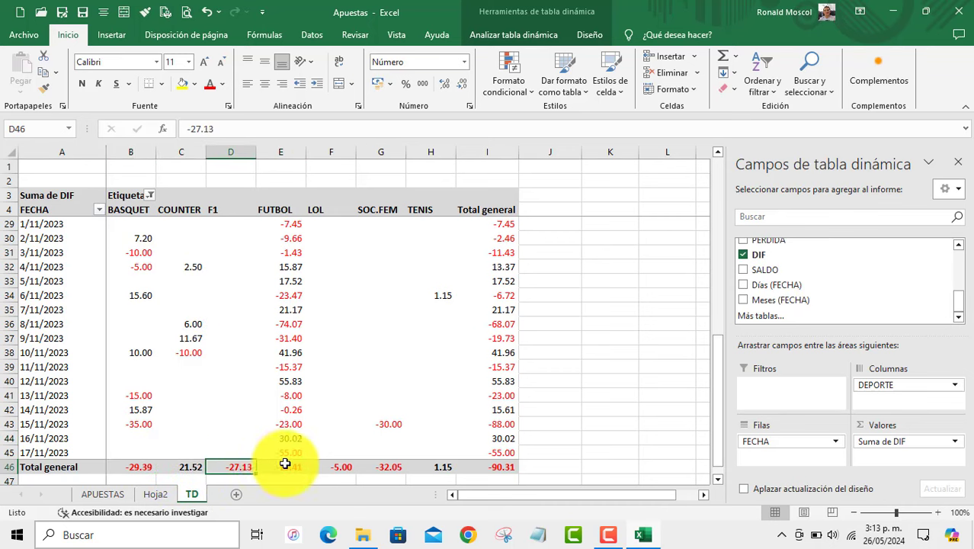
click(300, 466)
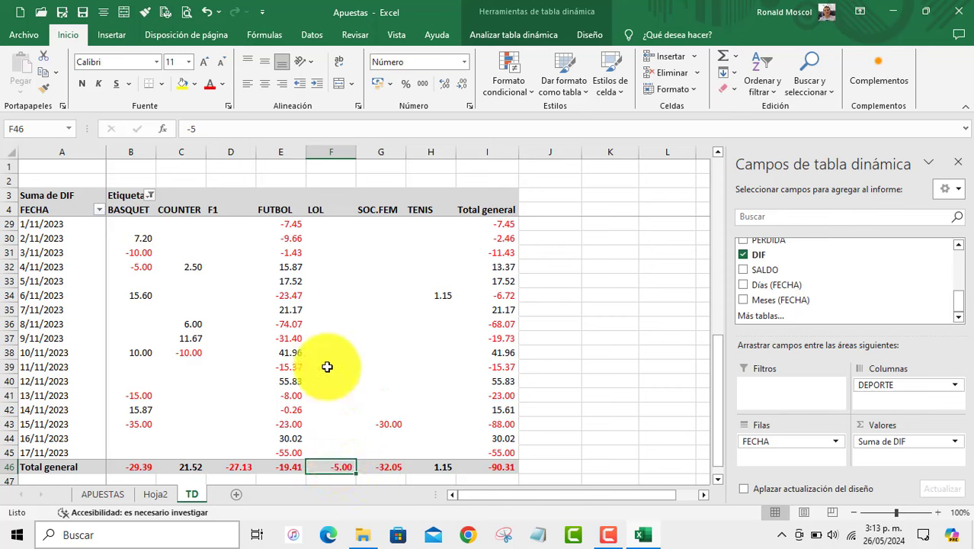
click(387, 469)
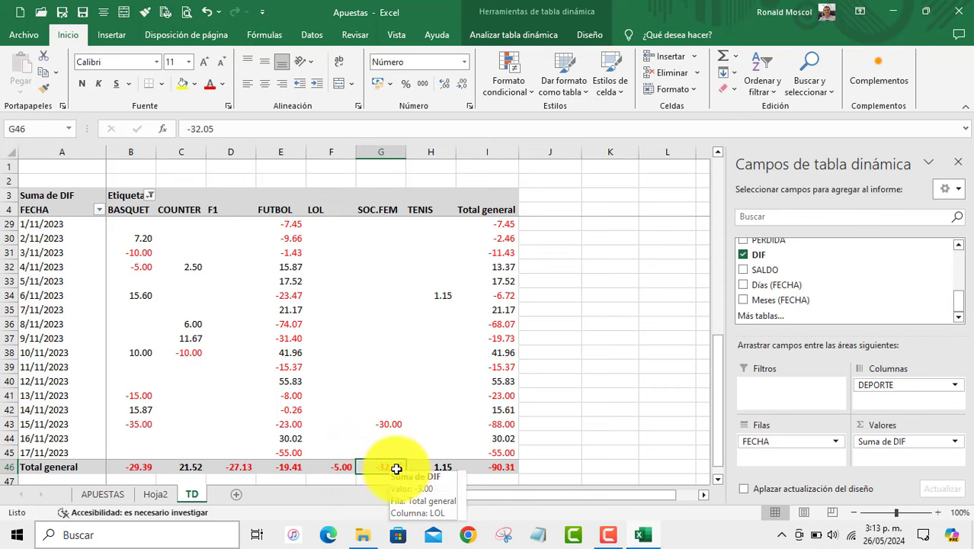
click(446, 465)
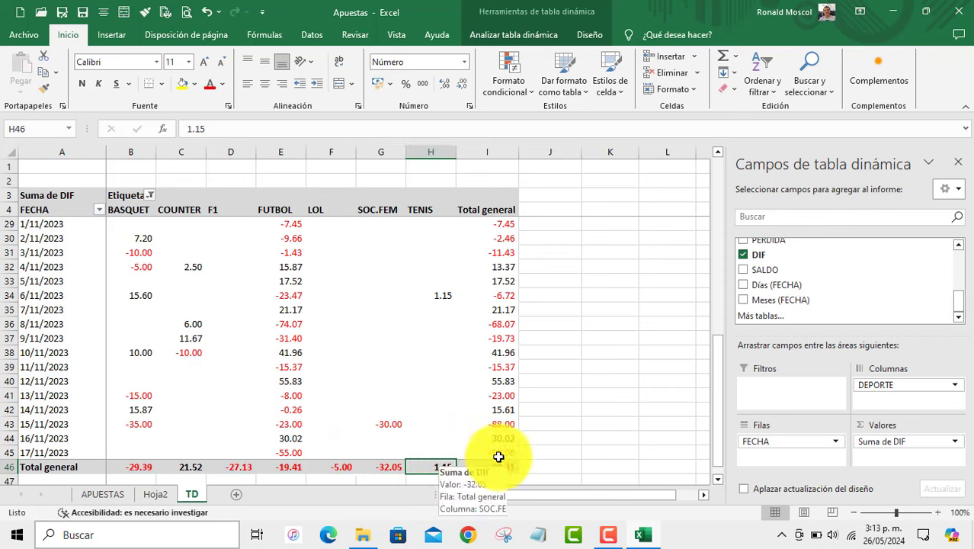
scroll(361, 339, down, 2)
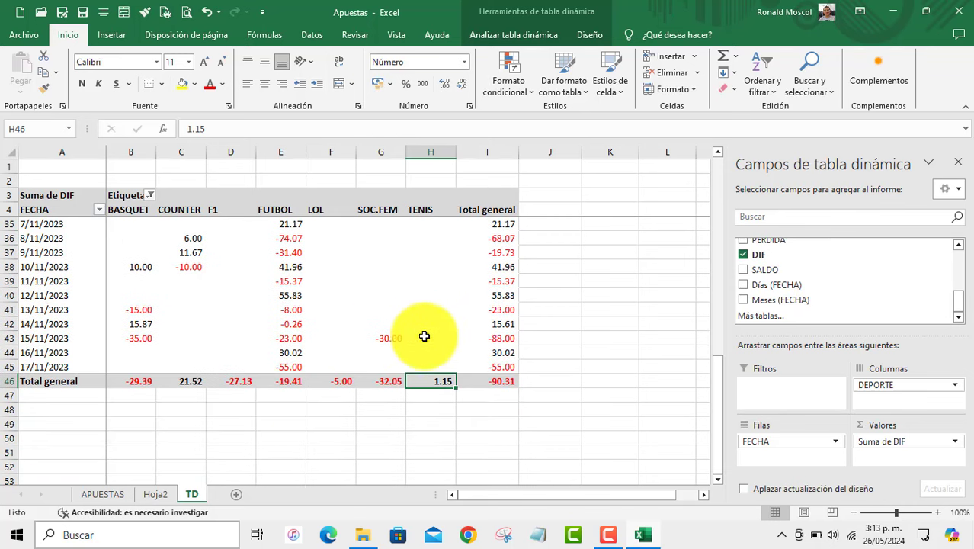
click(500, 381)
click(224, 314)
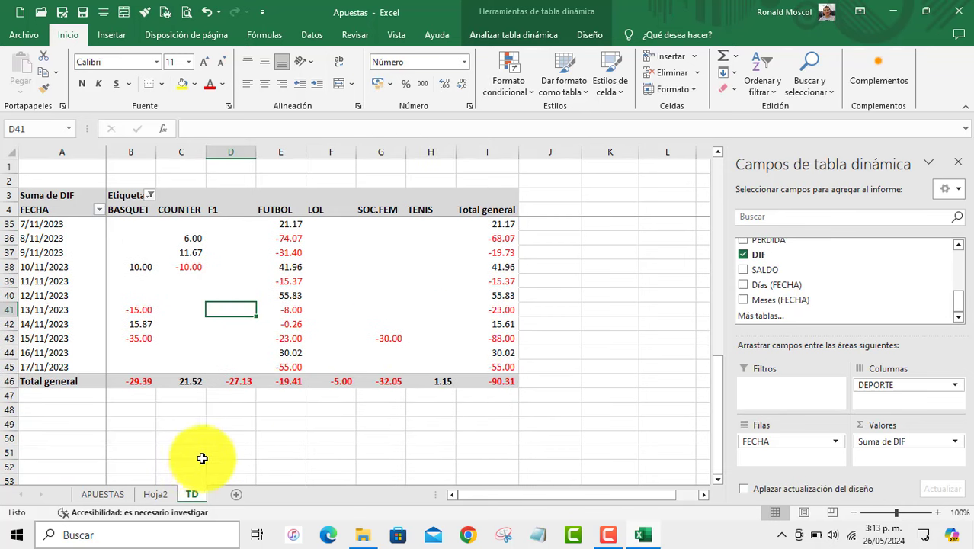
Copy the TD sheet as DIA.ANALISTA and replace DEPORTE with ANALISTA in the pivot columns.
drag(196, 492, 227, 494)
text(DIA.ANALISTA)
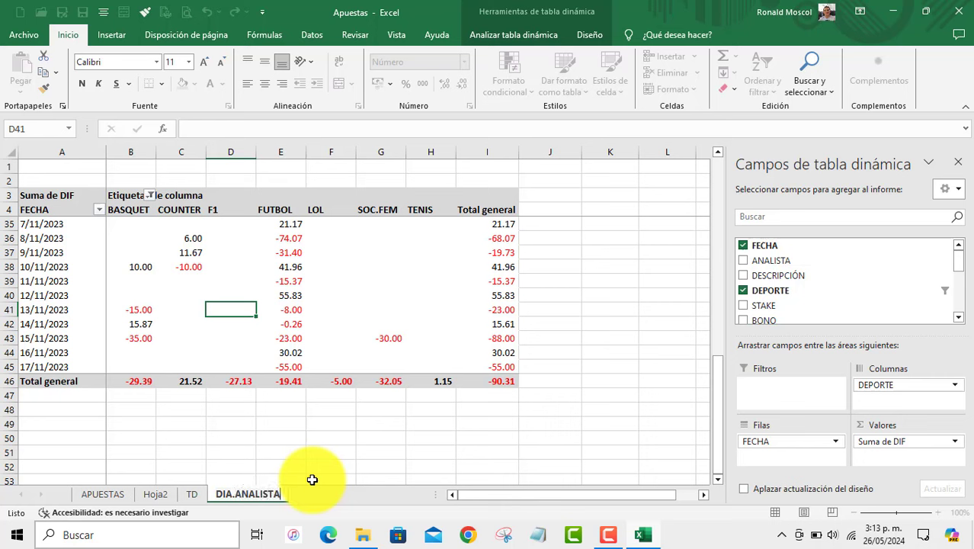
key(Return)
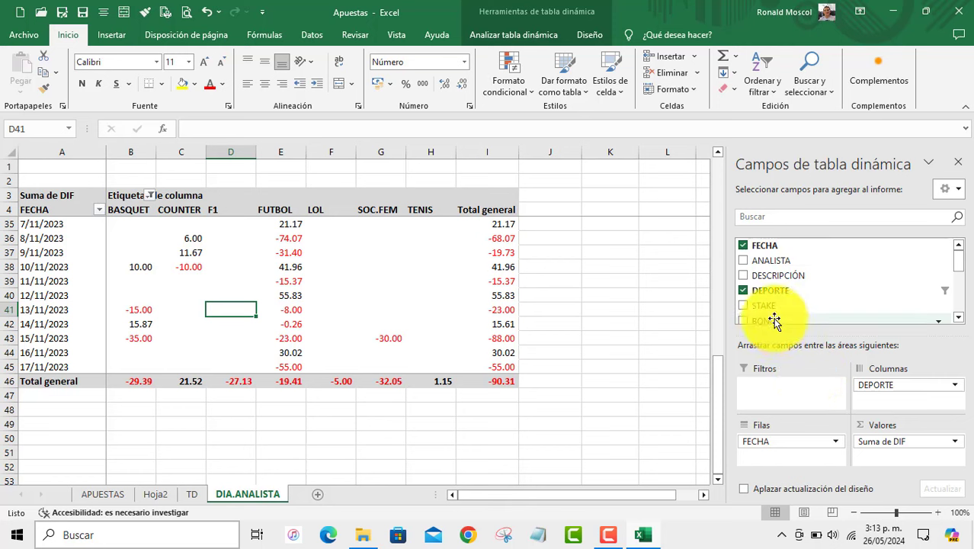
mouse_move(793, 260)
mouse_down()
mouse_move(883, 399)
mouse_move(924, 391)
mouse_up()
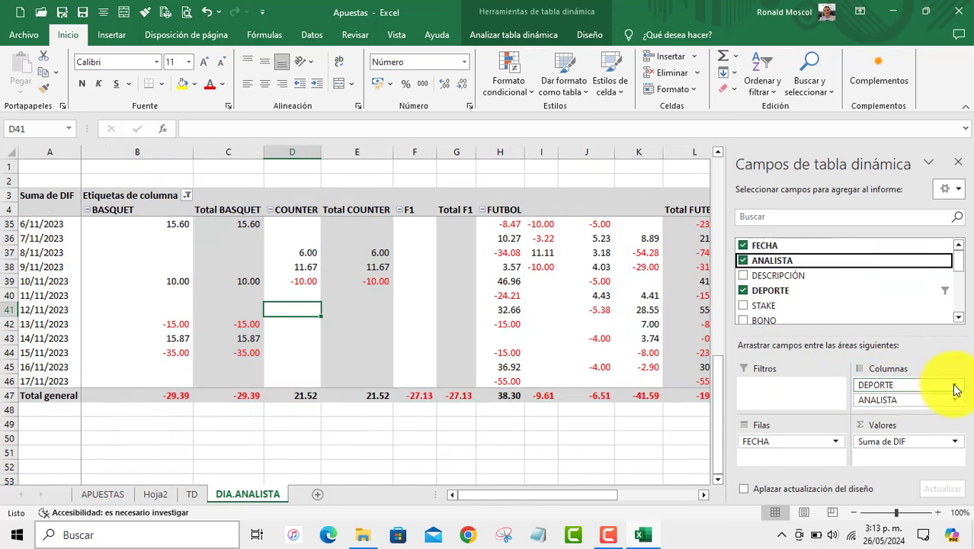
click(954, 386)
click(882, 352)
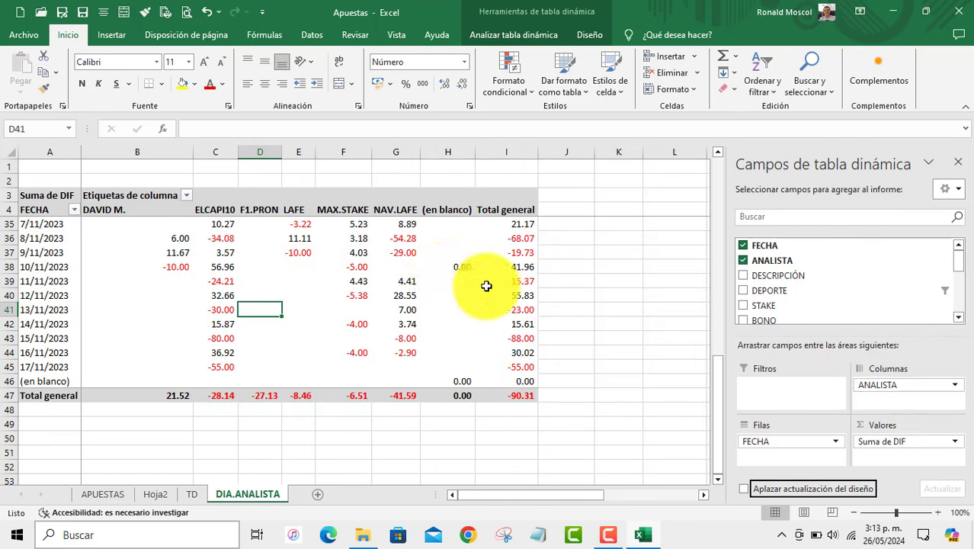
Widen analyst columns B through H and check the first analyst's total of 21.52.
click(300, 267)
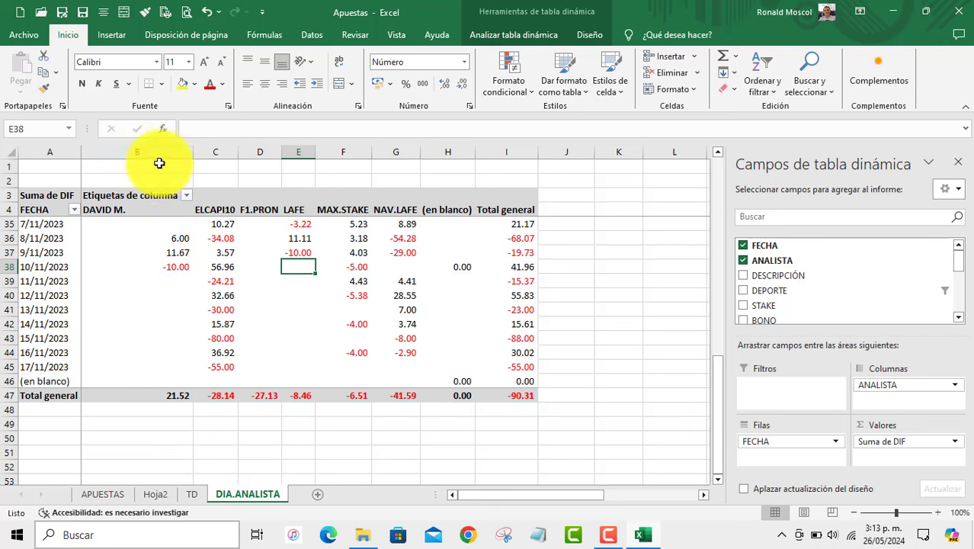
drag(159, 154, 486, 153)
click(320, 295)
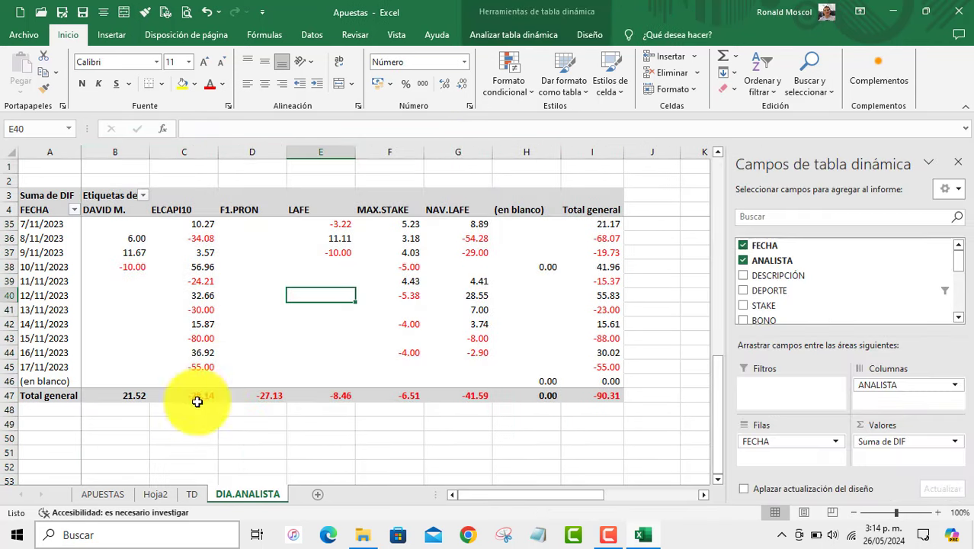
click(148, 397)
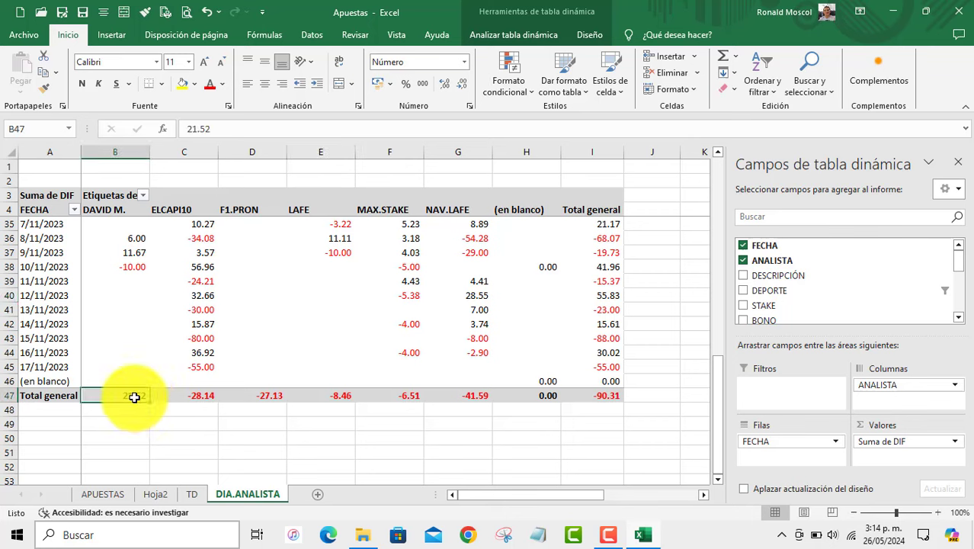
Hide the (en blanco) dates from the FECHA rows and evenly size columns B–H.
click(74, 209)
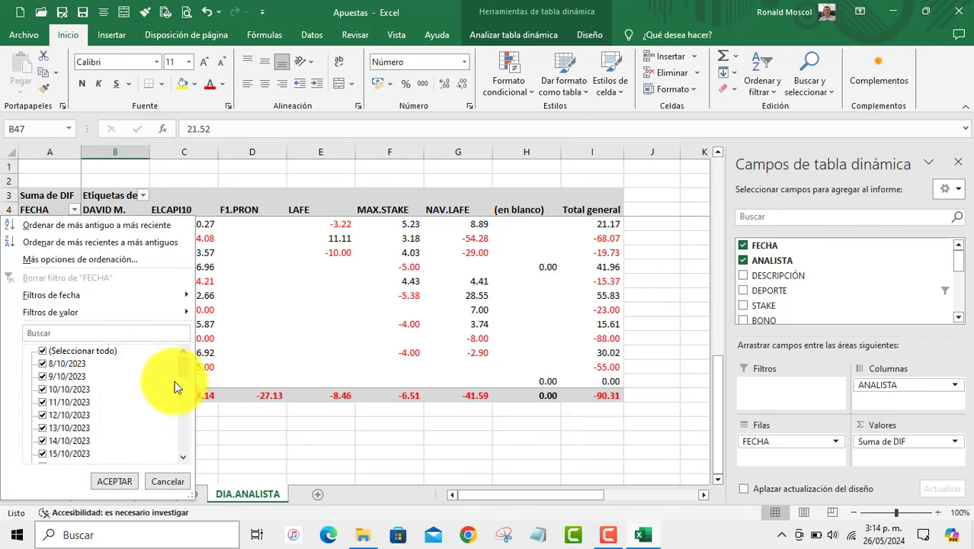
drag(180, 409, 181, 461)
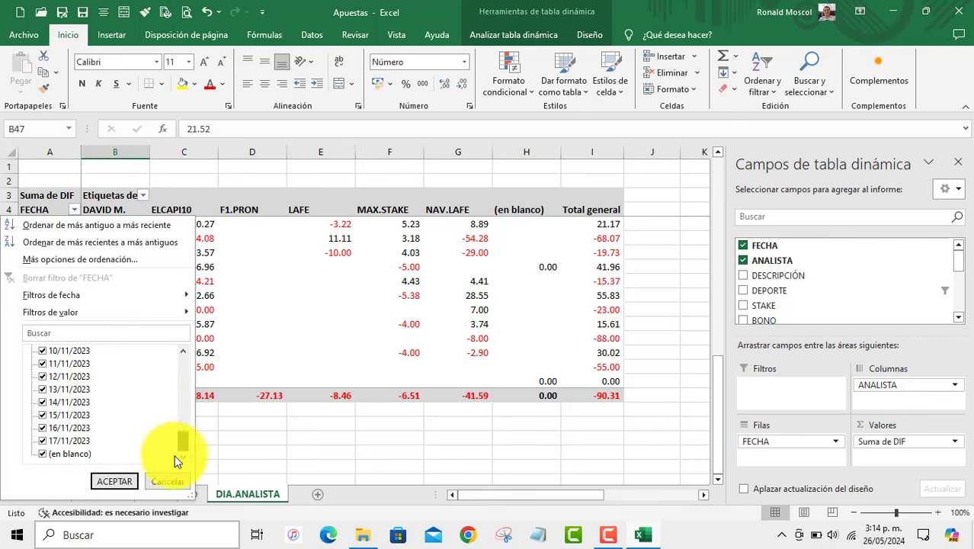
click(109, 486)
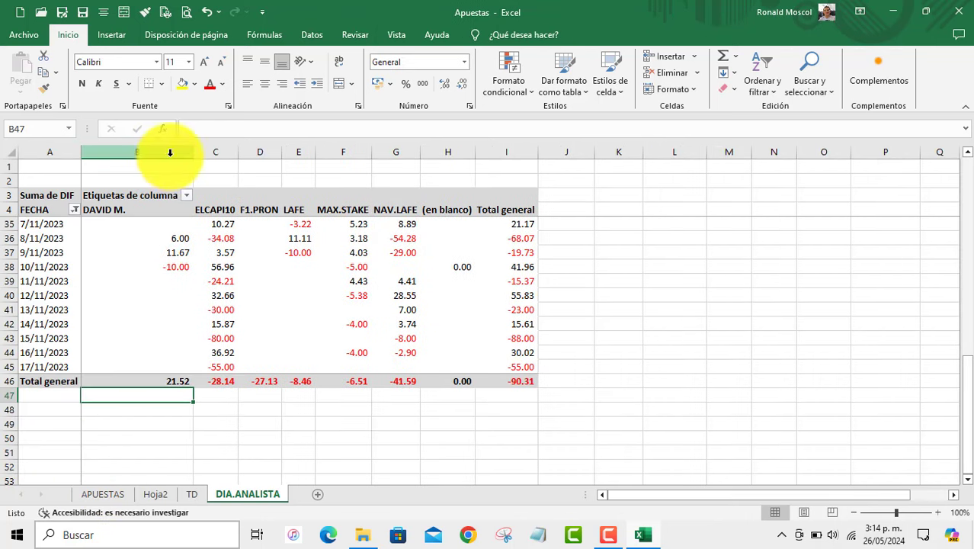
drag(169, 151, 343, 153)
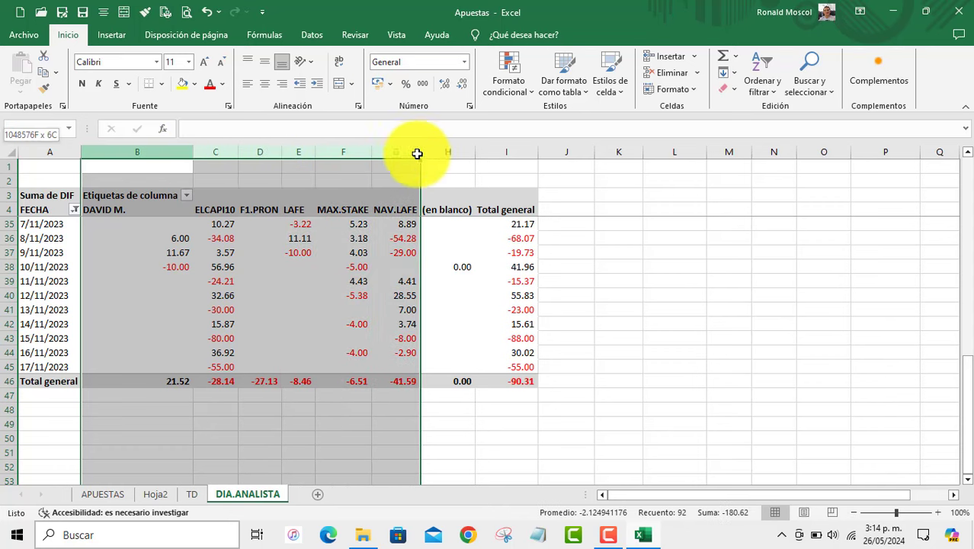
mouse_move(184, 151)
mouse_down()
mouse_move(446, 152)
mouse_move(428, 154)
mouse_up()
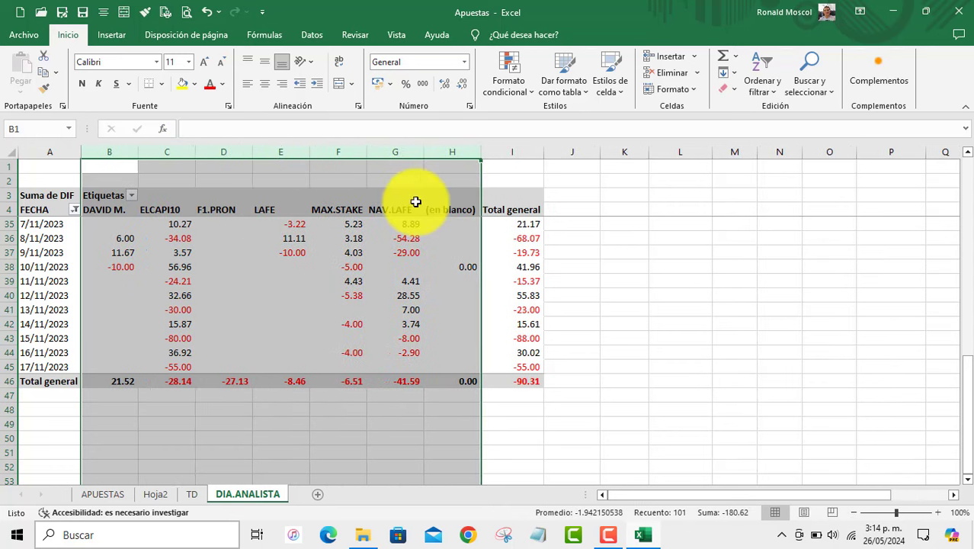
click(265, 304)
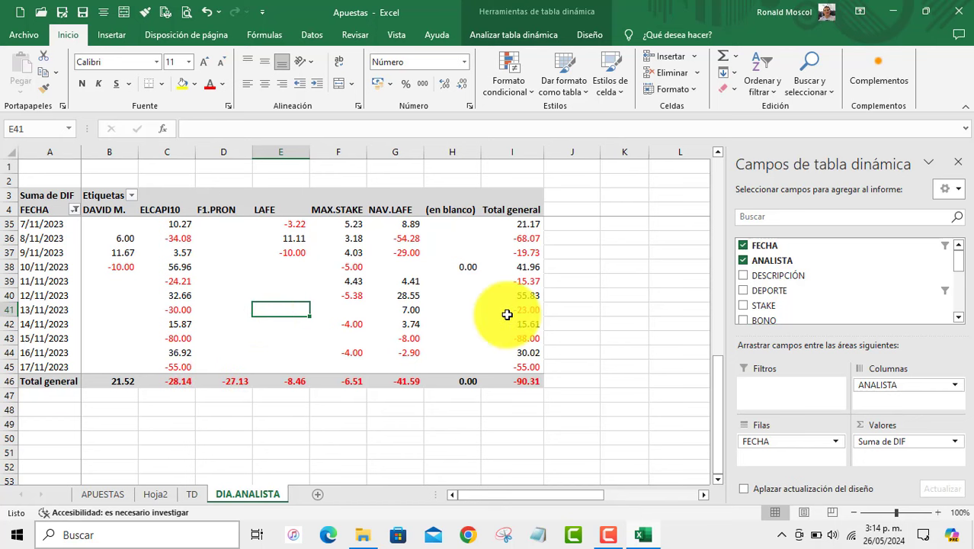
Exclude the (en blanco) analyst from the ANALISTA column labels.
click(131, 195)
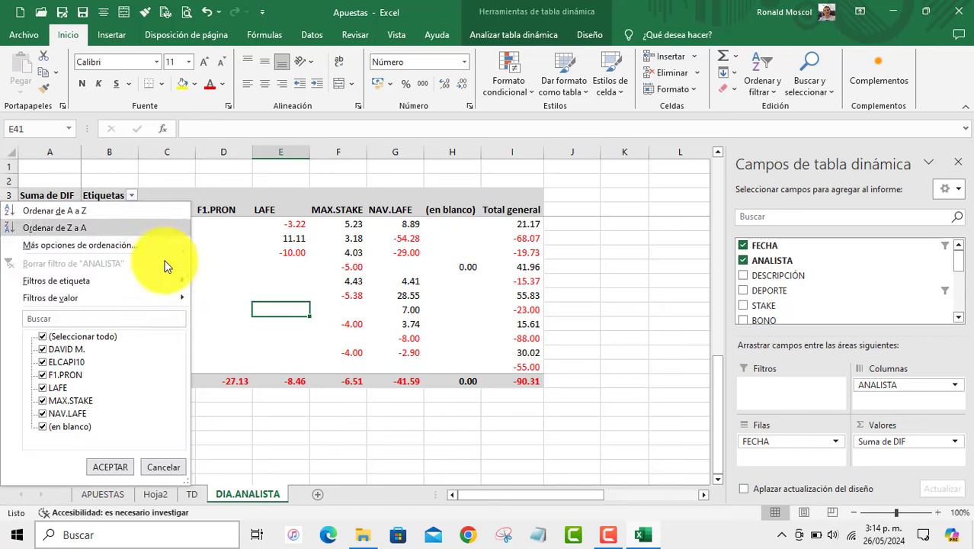
click(42, 426)
click(106, 467)
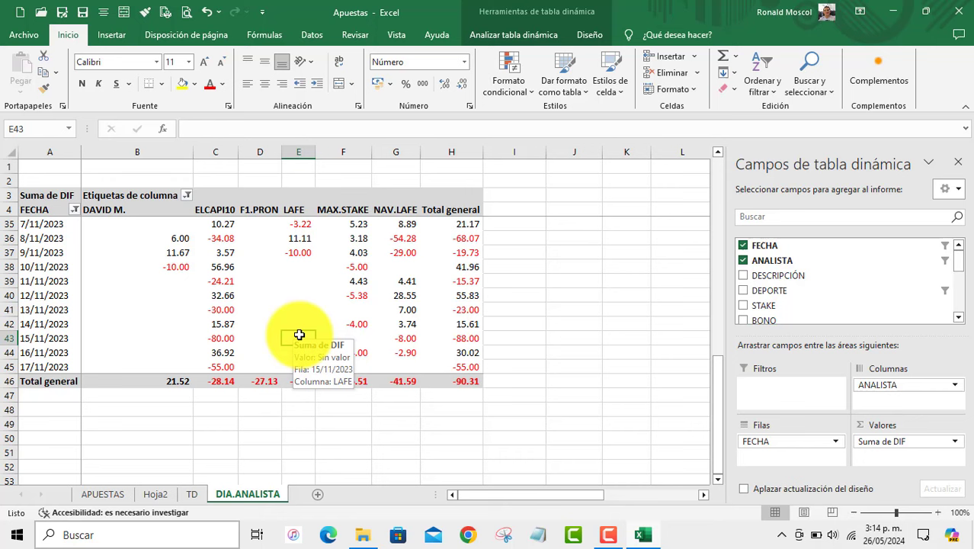
key(Down)
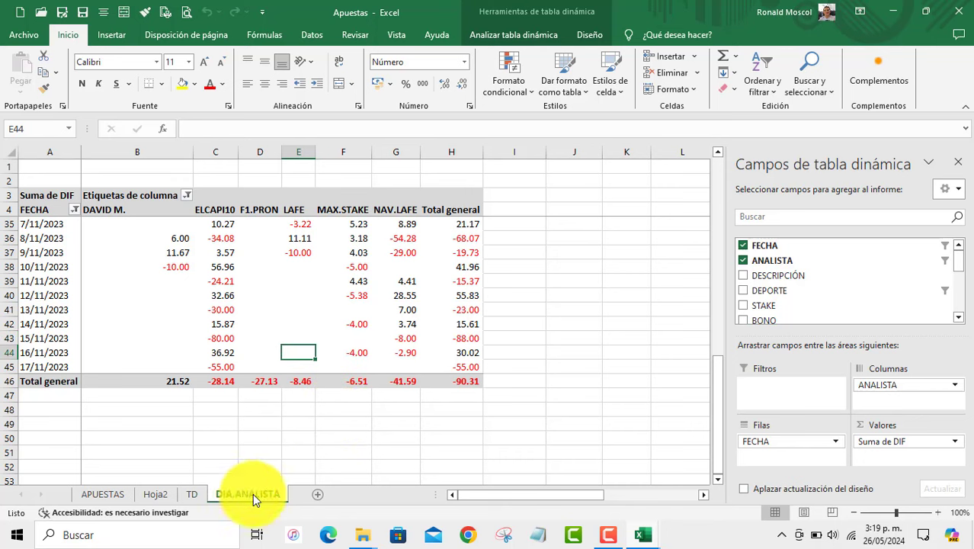
Duplicate the DIA.ANALISTA sheet and name the copy STAKE.ANALISTA.
drag(252, 493, 312, 497)
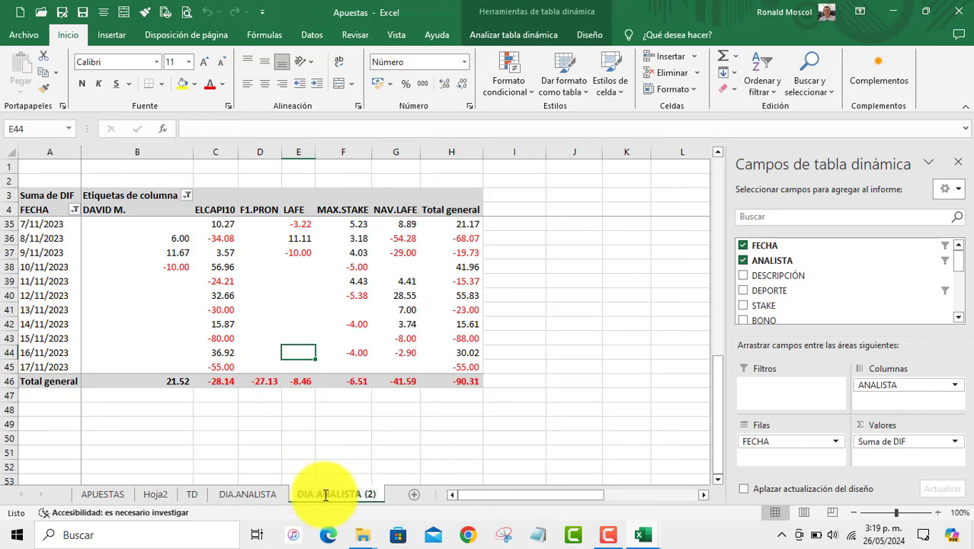
double_click(325, 494)
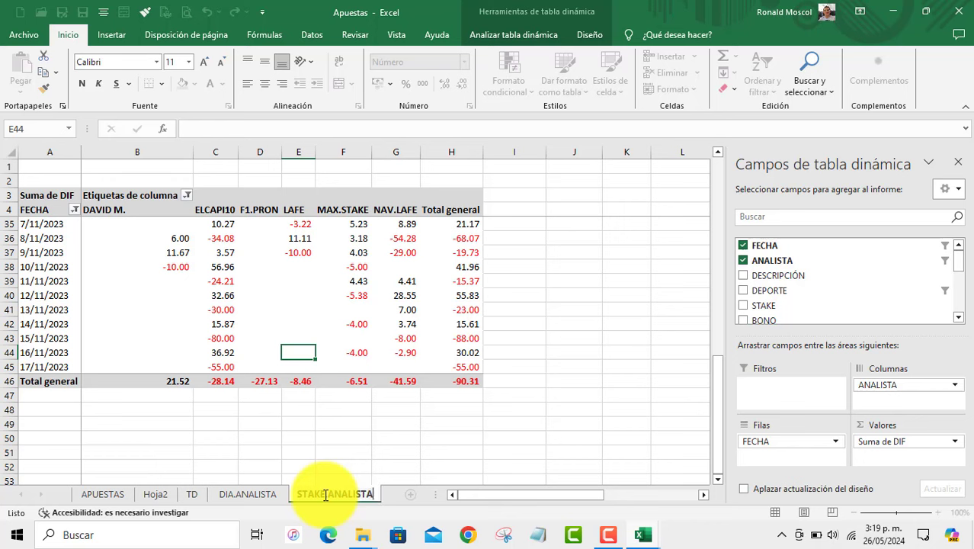
key(Return)
click(249, 295)
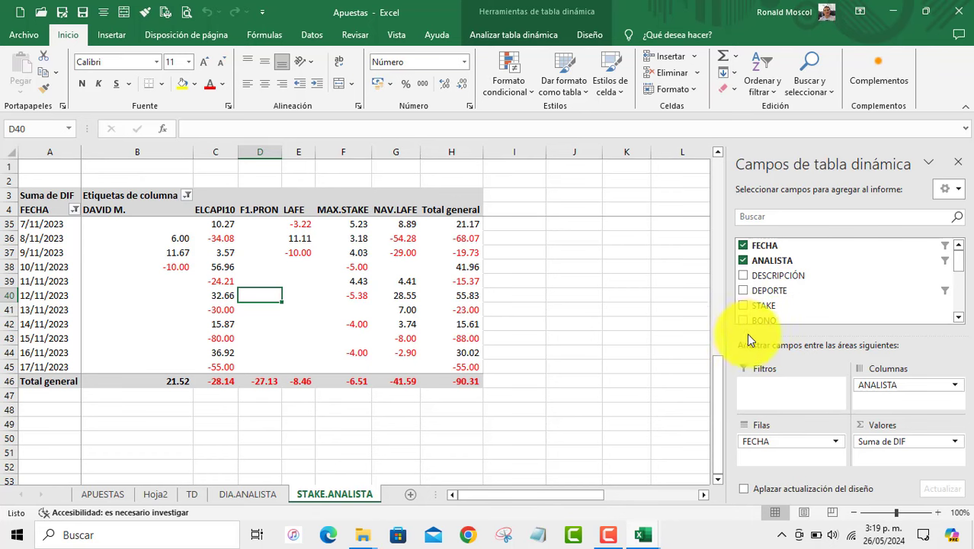
Put STAKE in Rows, remove FECHA and Sum of DIF, and add GANANCIA and PERDIDA as values.
drag(763, 304, 795, 456)
click(832, 442)
click(827, 411)
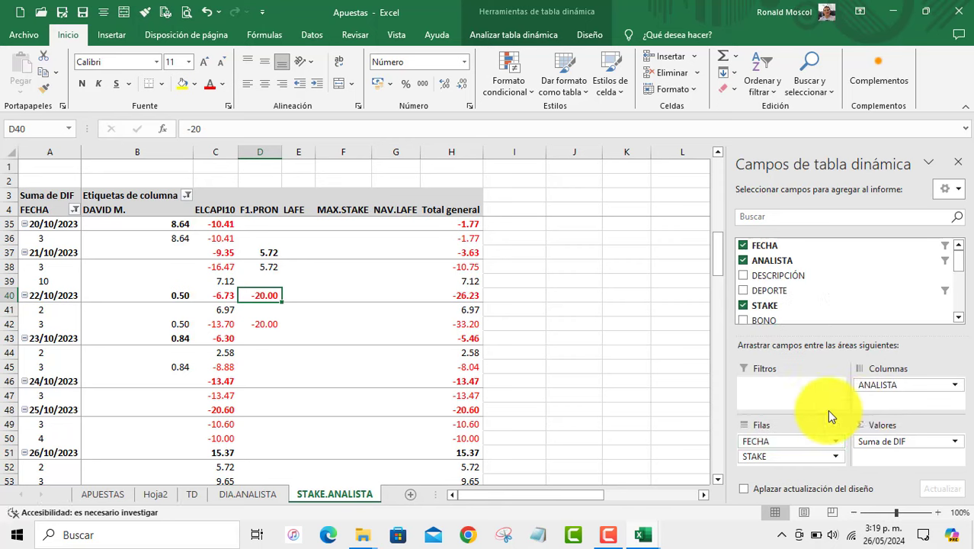
click(953, 442)
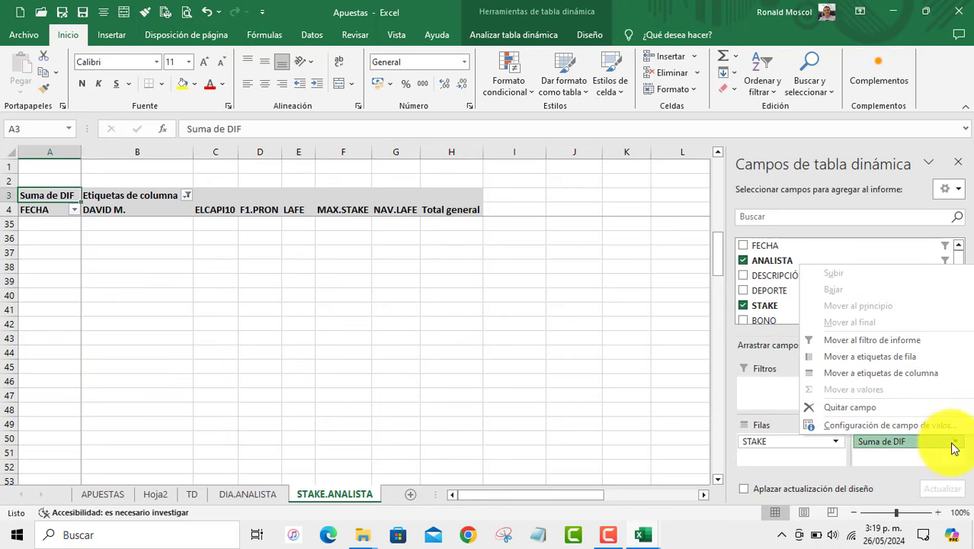
click(884, 412)
scroll(958, 294, down, 3)
scroll(960, 301, down, 1)
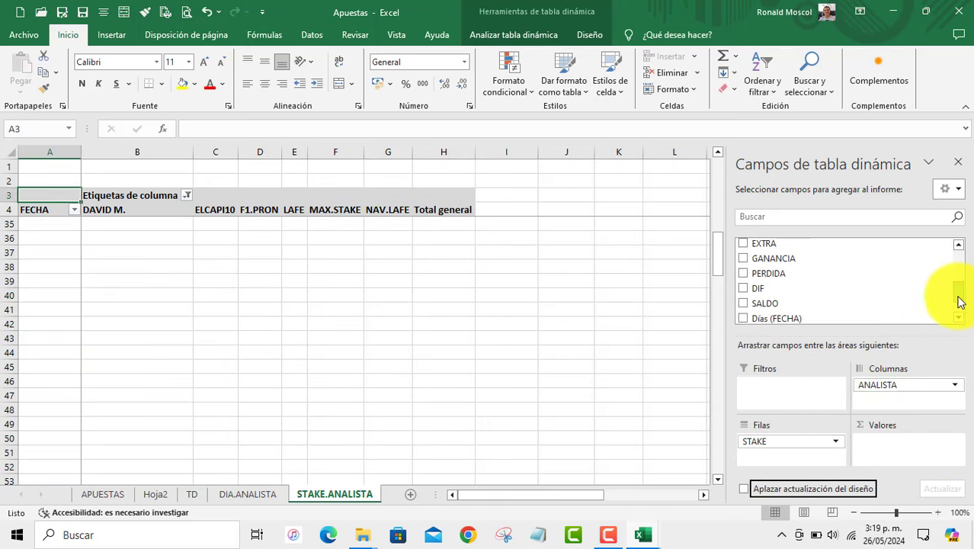
drag(762, 259, 885, 439)
drag(770, 271, 882, 451)
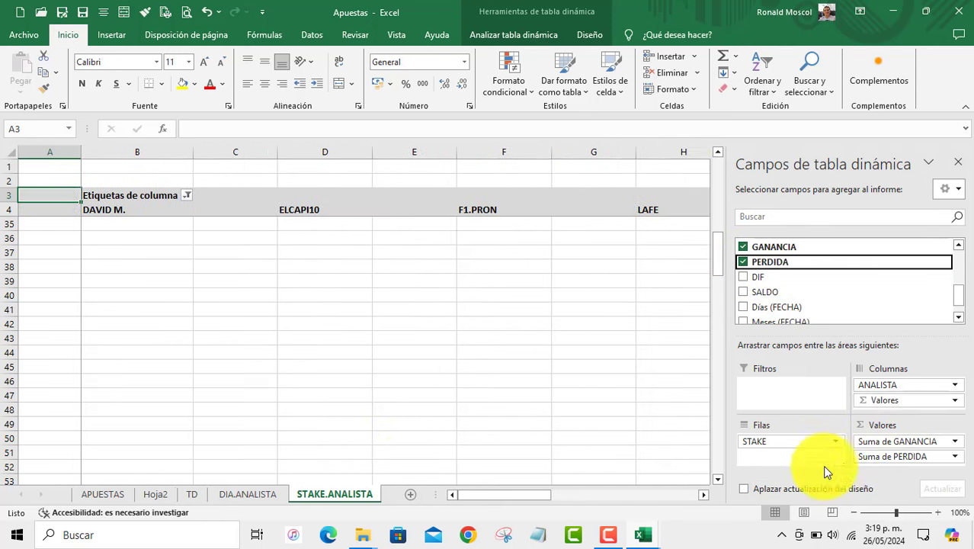
Check the GANANCIA and PERDIDA columns on the APUESTAS data sheet, then return to STAKE.ANALISTA.
click(107, 496)
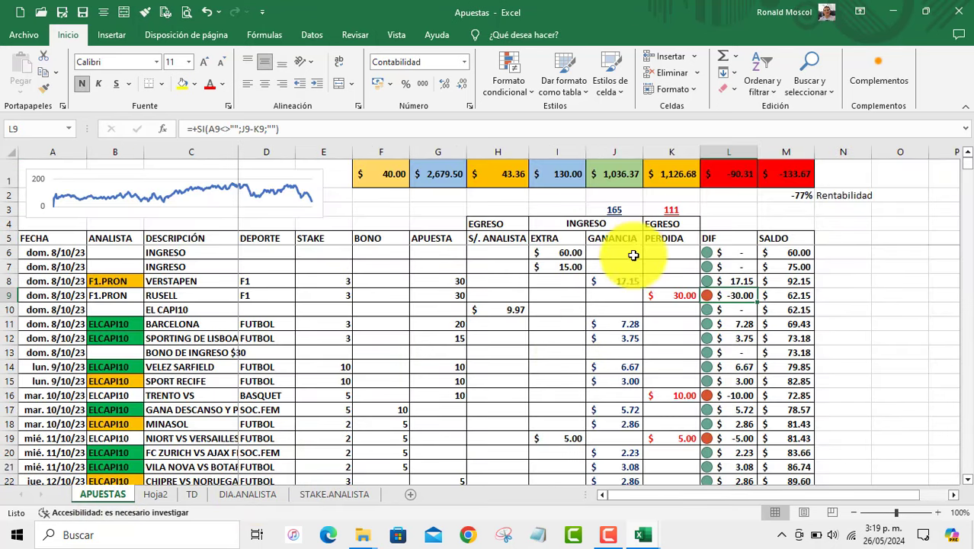
click(625, 241)
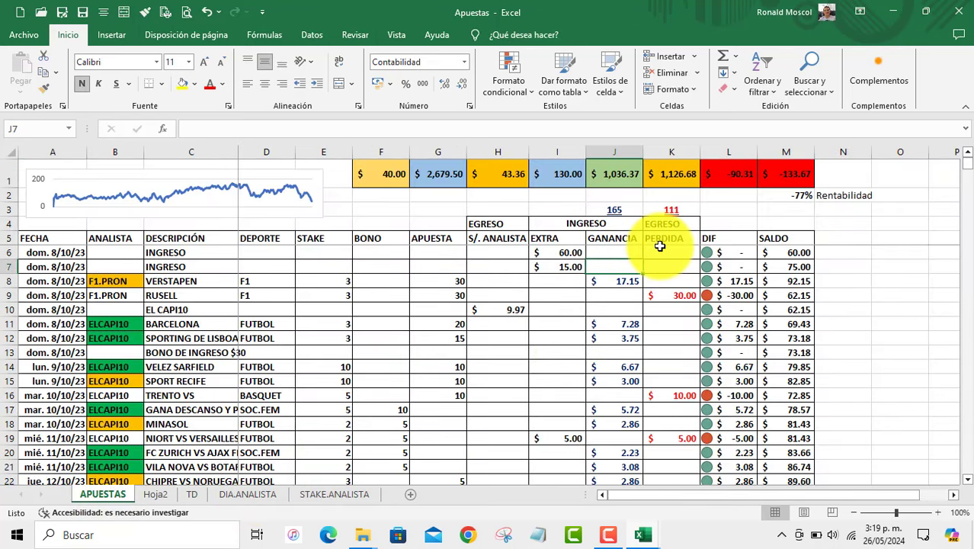
key(Right)
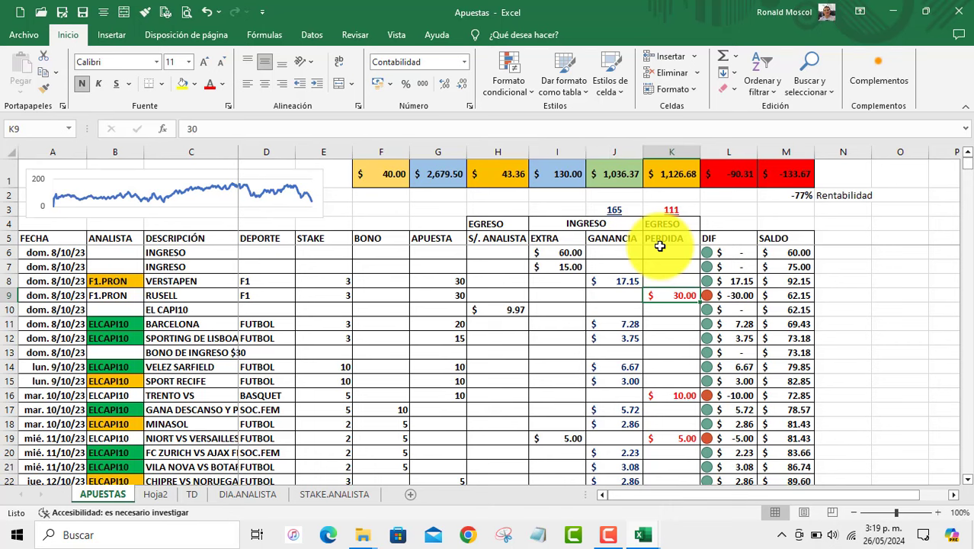
click(330, 492)
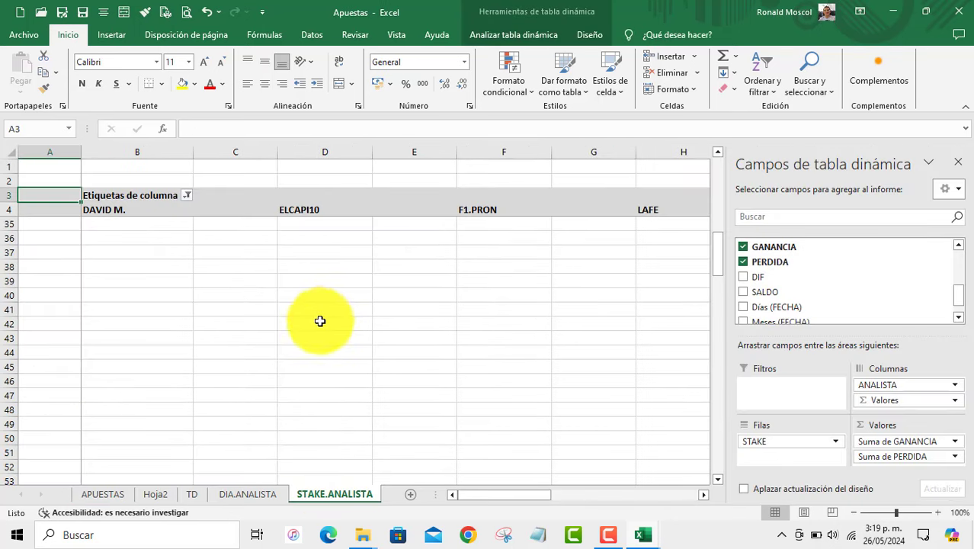
Change the GANANCIA value field from Sum to Count.
scroll(205, 260, up, 3)
click(142, 215)
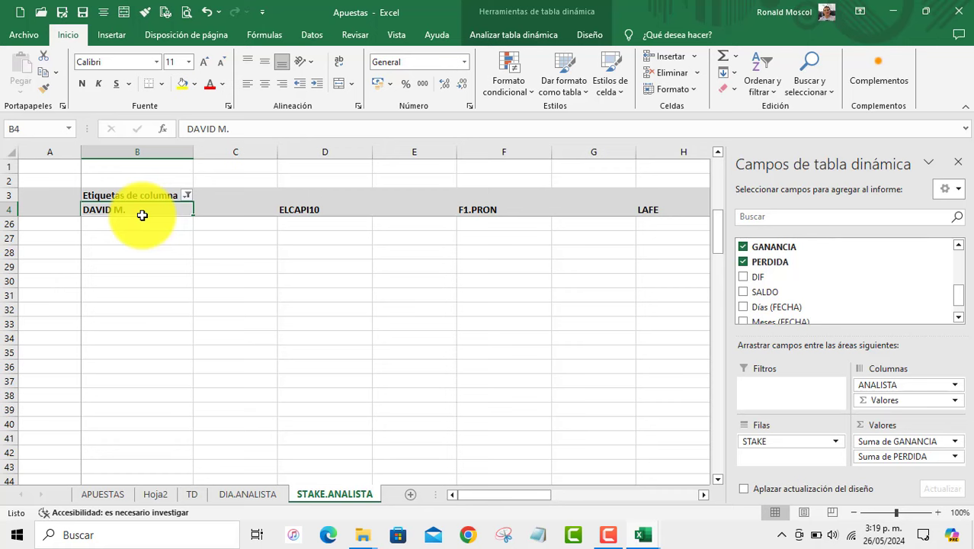
key(Down)
key(Down)
key(Down)
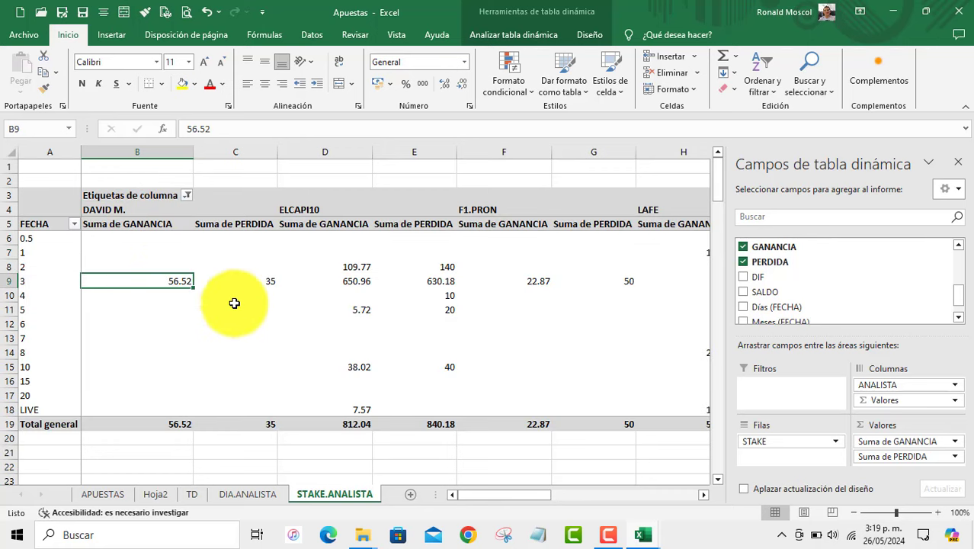
click(949, 444)
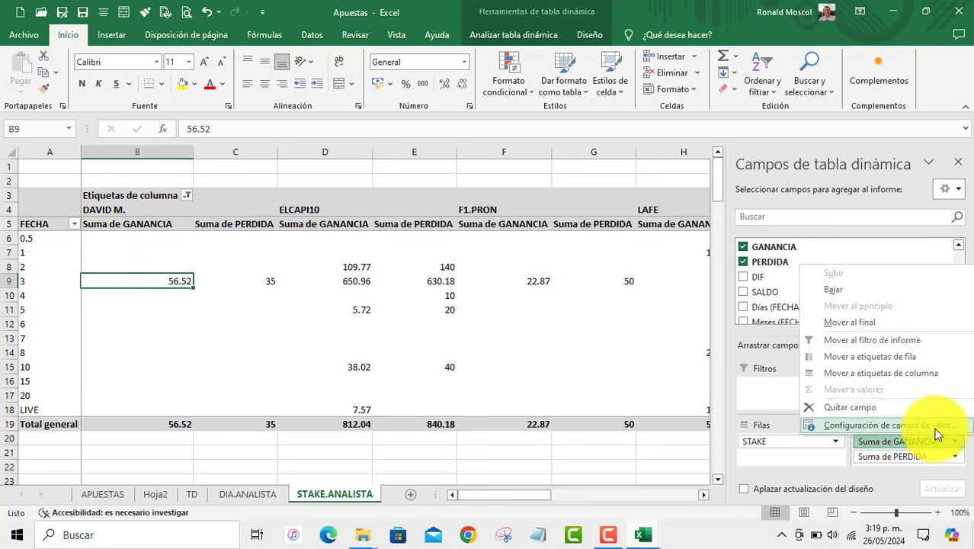
click(933, 427)
double_click(378, 334)
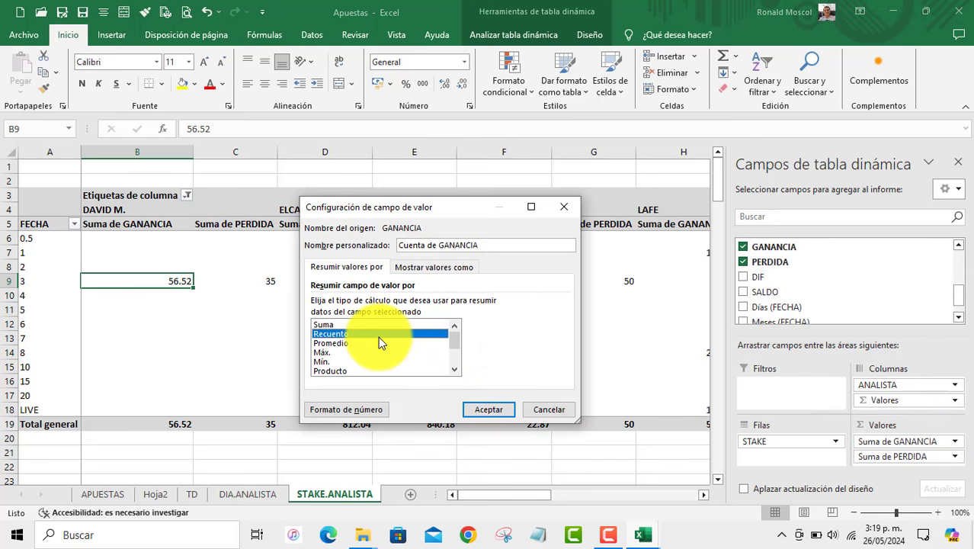
Change PERDIDA to Count as well and move Σ Valores from Columns to Rows.
click(932, 457)
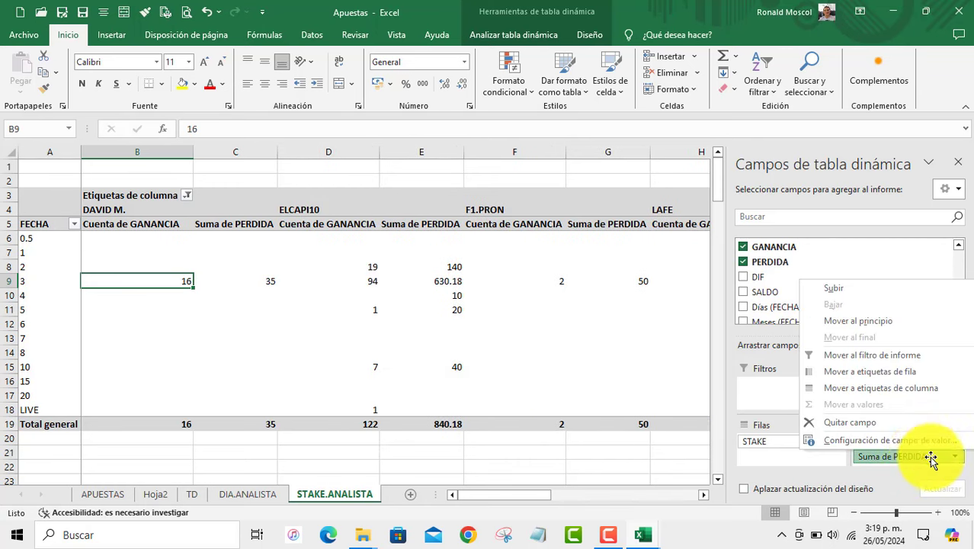
click(904, 441)
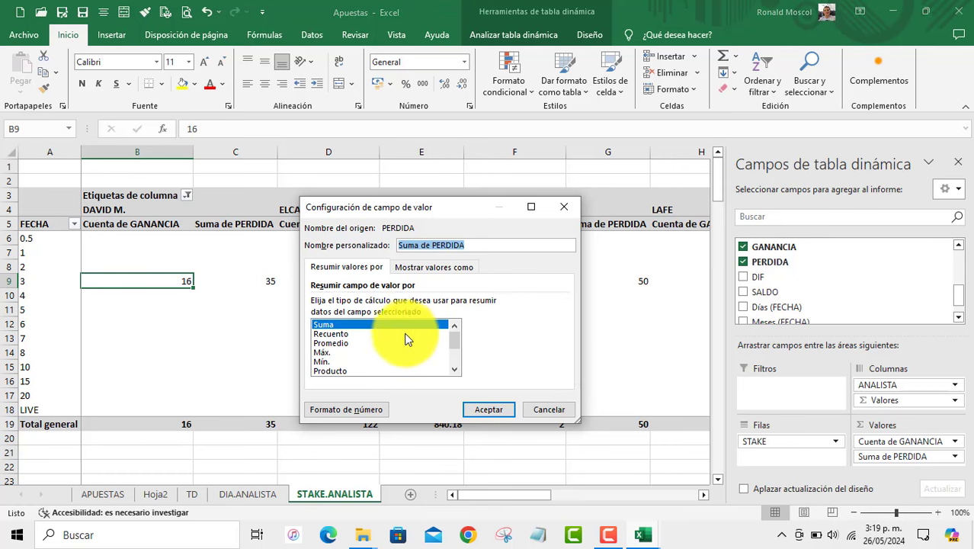
click(376, 335)
double_click(375, 333)
drag(892, 400, 789, 454)
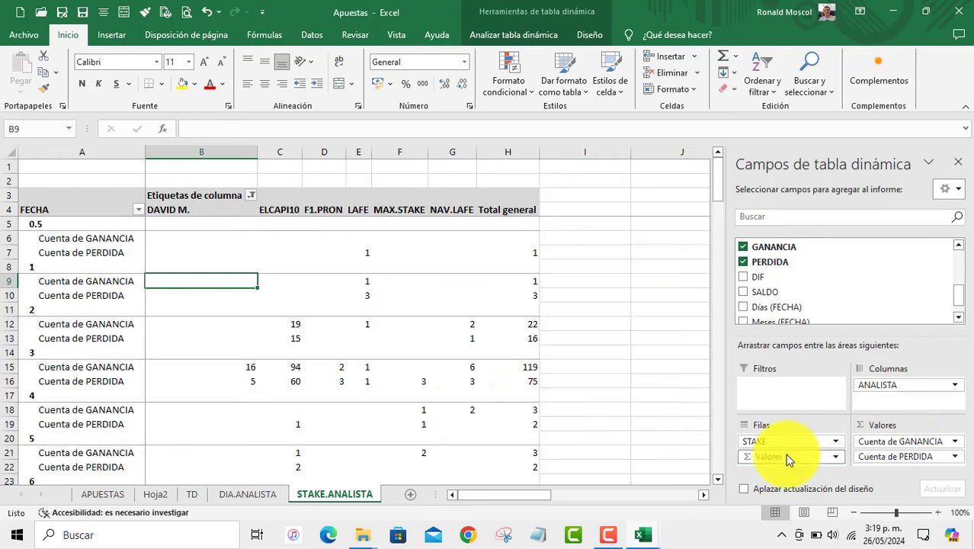
Apply a yellow PivotTable style to the STAKE.ANALISTA pivot.
click(88, 252)
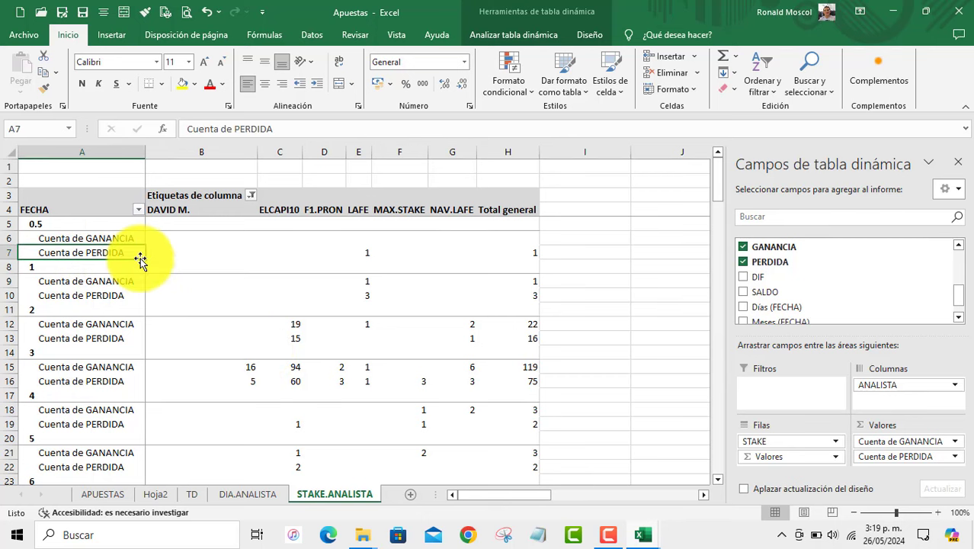
click(573, 95)
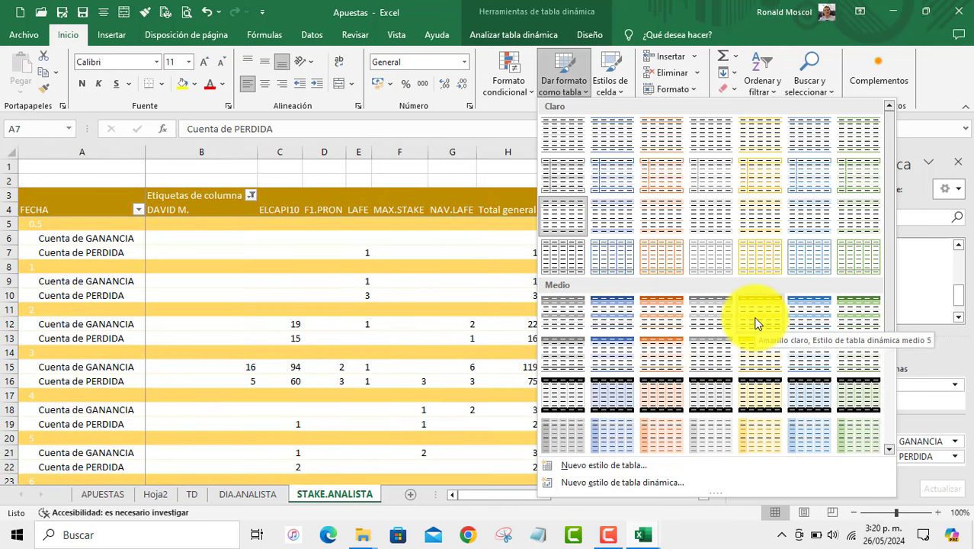
click(757, 323)
click(269, 261)
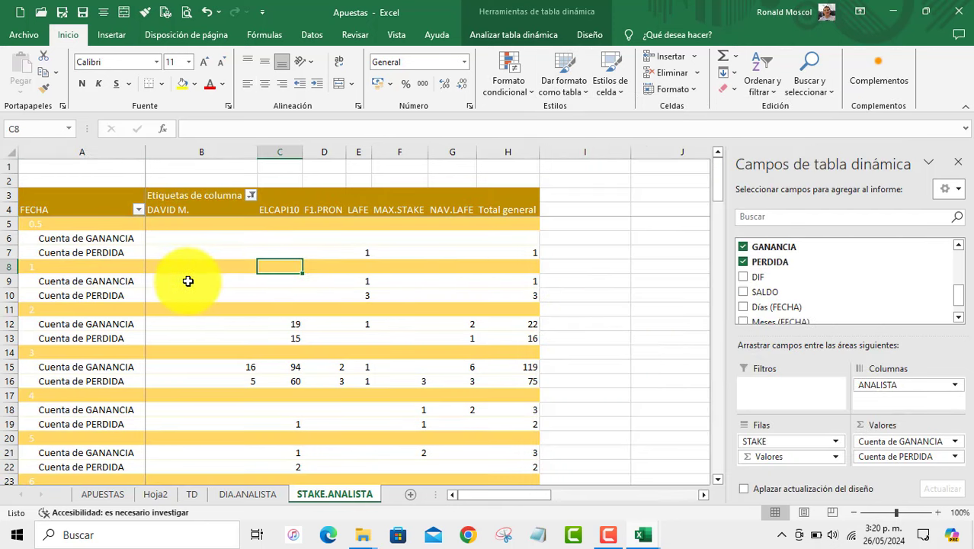
Set the STAKE field to show item labels in tabular form.
click(89, 266)
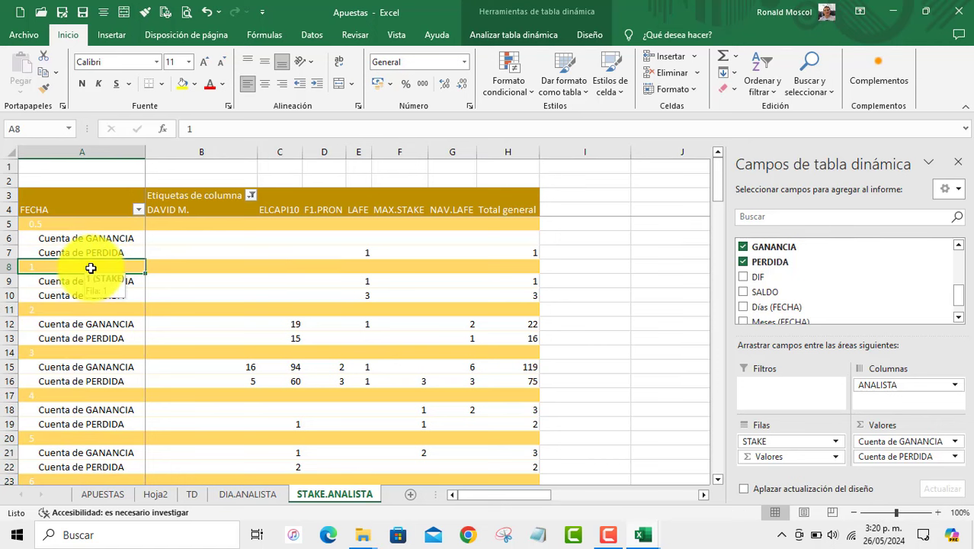
right_click(91, 266)
click(213, 478)
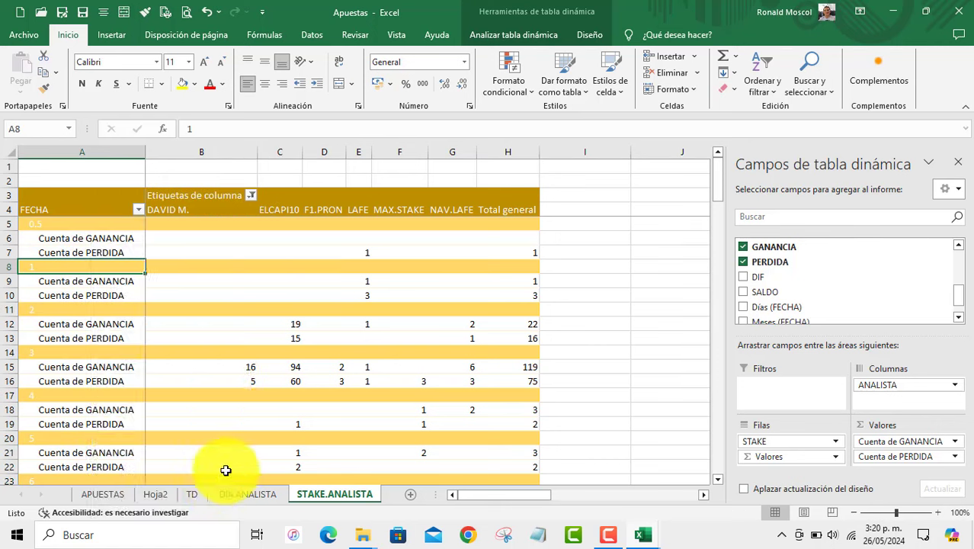
click(163, 292)
click(59, 367)
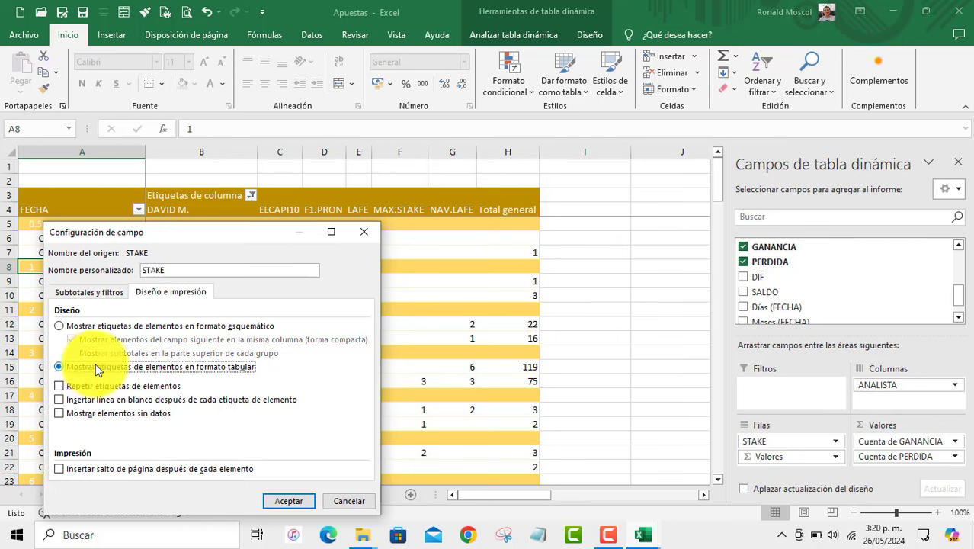
click(290, 501)
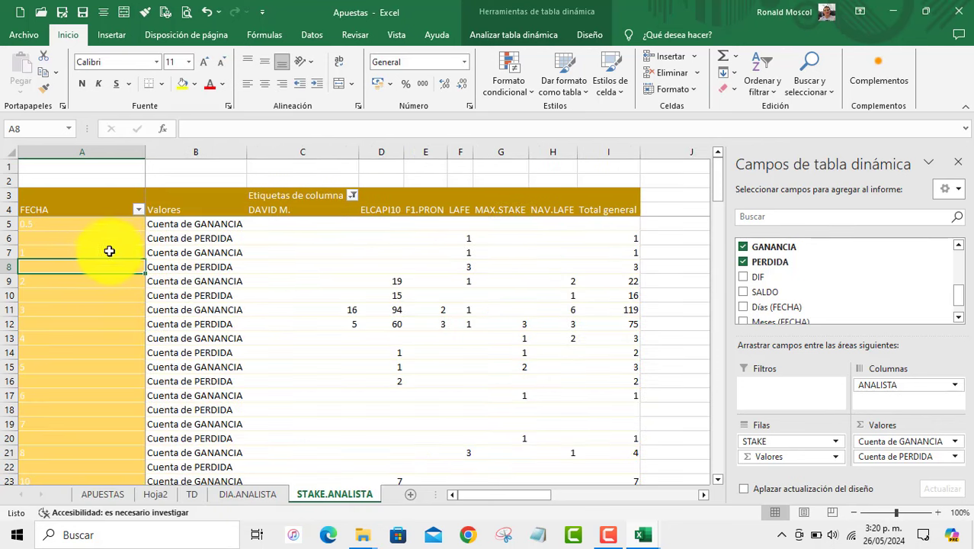
click(125, 227)
click(124, 229)
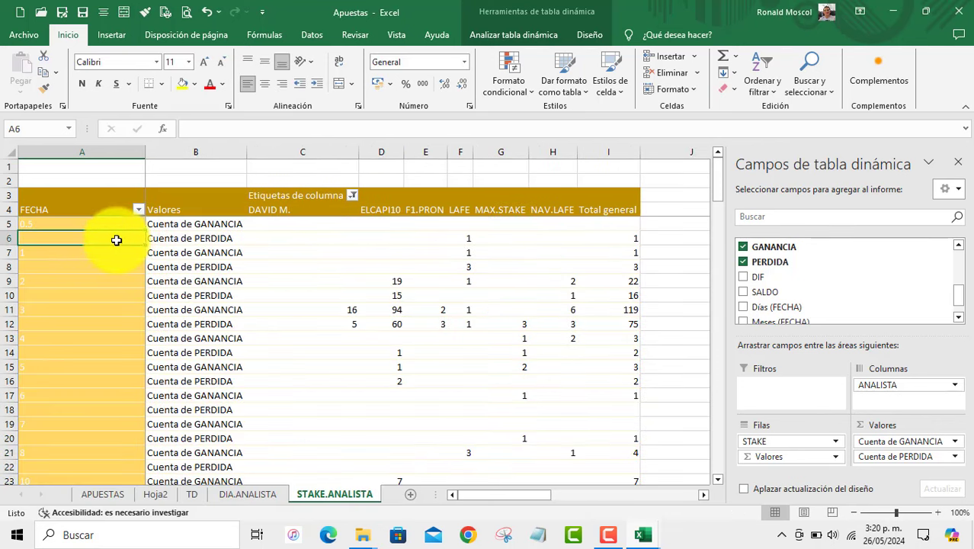
click(558, 84)
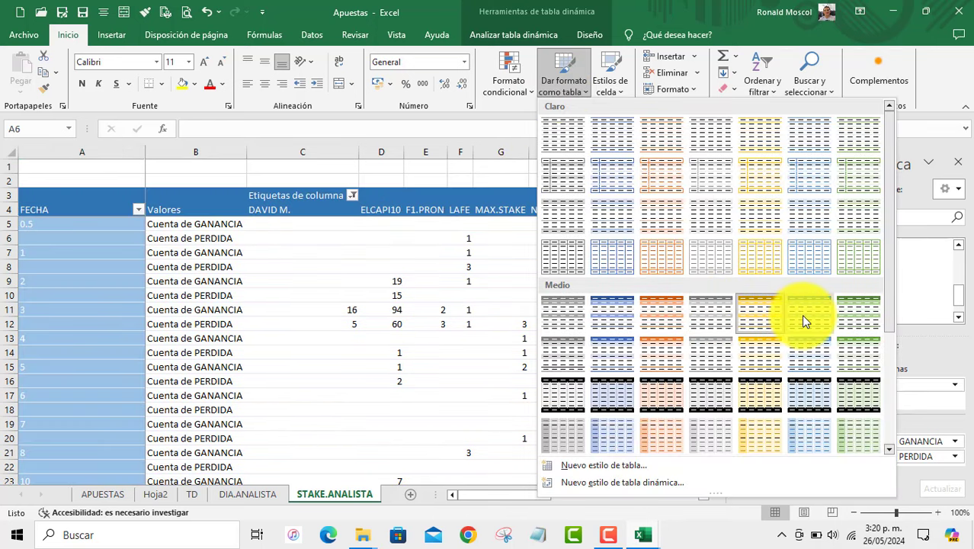
Apply a green pivot style, narrow column A, retitle the A4 header STAKE, and widen column B.
click(850, 321)
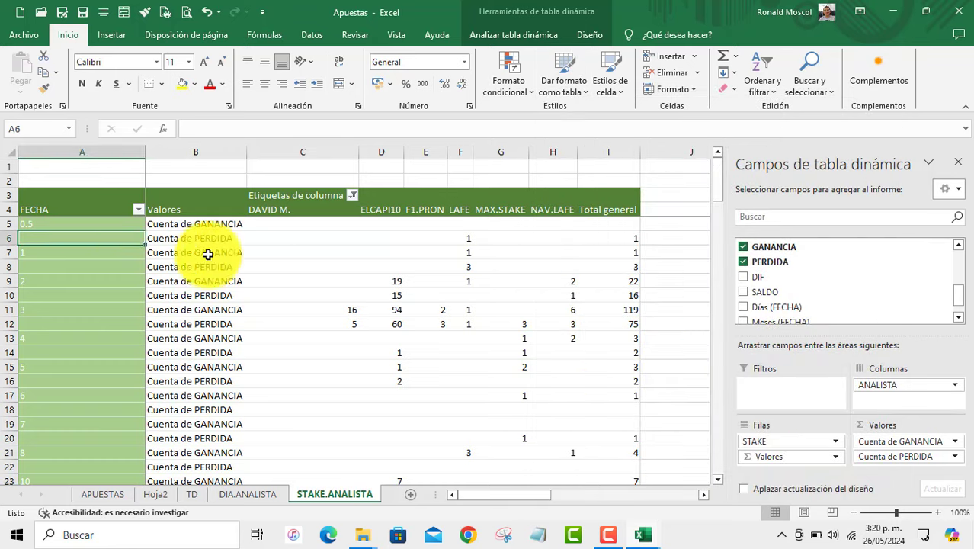
drag(144, 154, 68, 154)
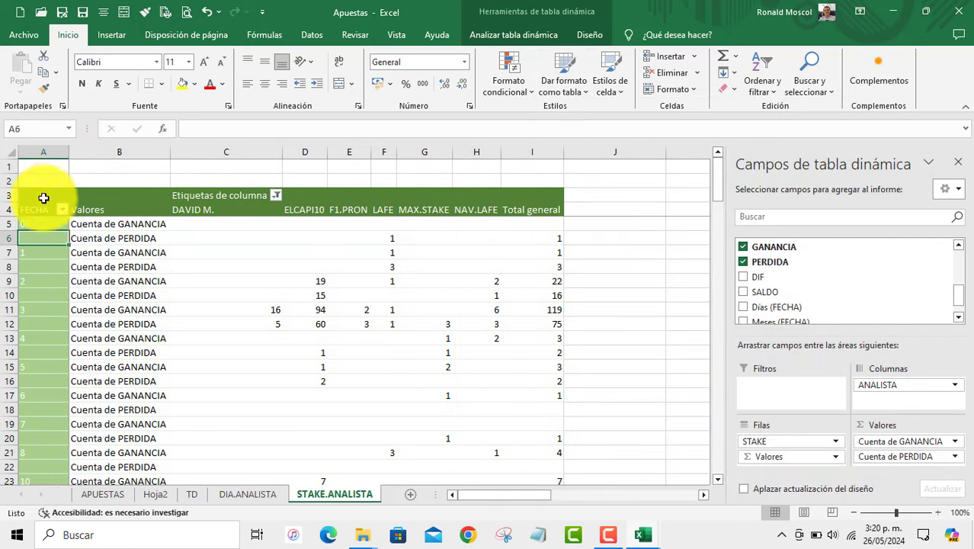
click(38, 195)
text(TAKE)
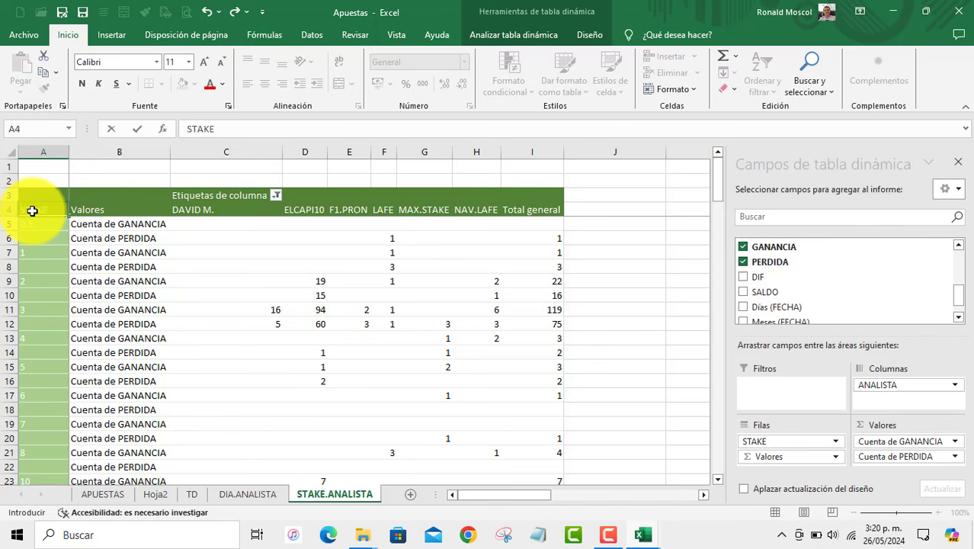
key(Return)
click(82, 238)
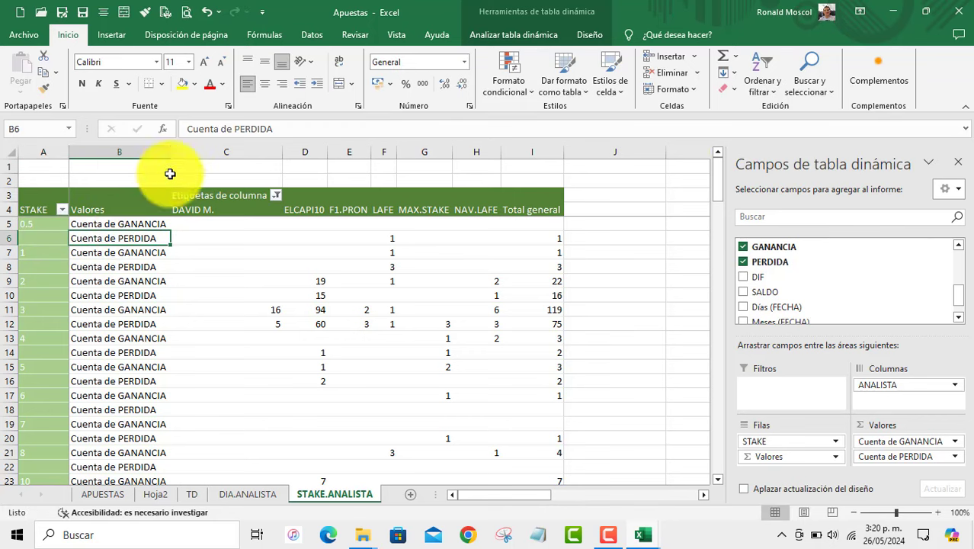
mouse_move(170, 152)
mouse_down()
mouse_move(438, 170)
mouse_move(527, 155)
mouse_up()
Make the analyst columns equal width.
click(322, 239)
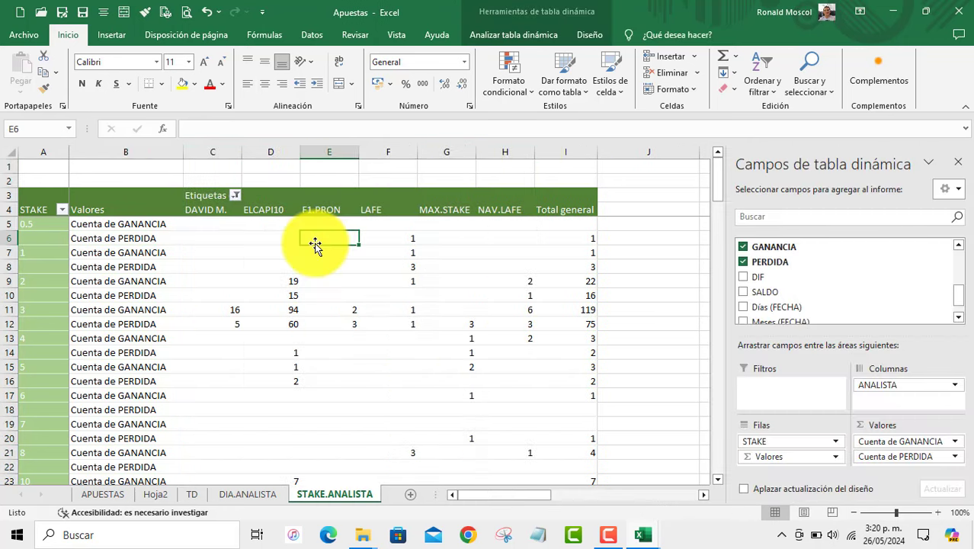
scroll(327, 273, down, 4)
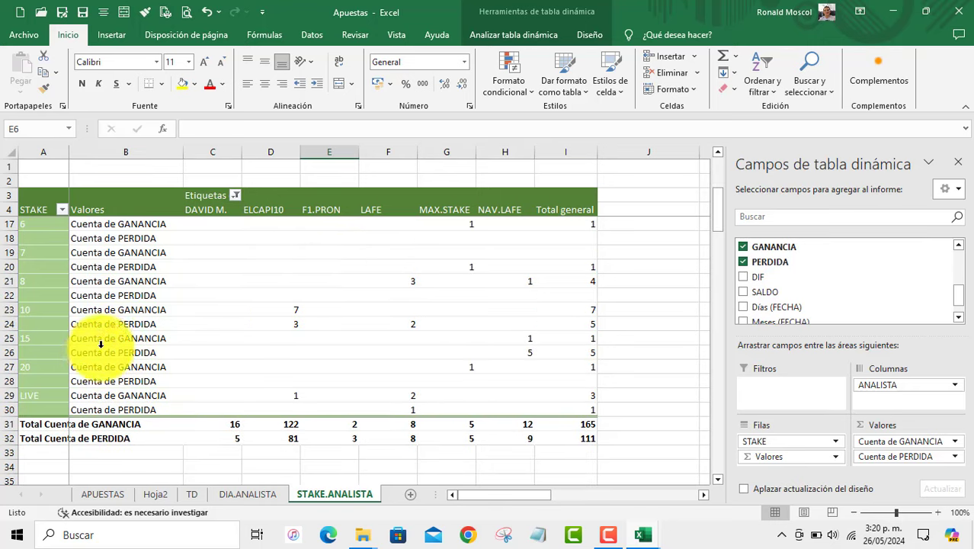
scroll(114, 351, up, 2)
scroll(194, 252, up, 1)
scroll(206, 248, up, 1)
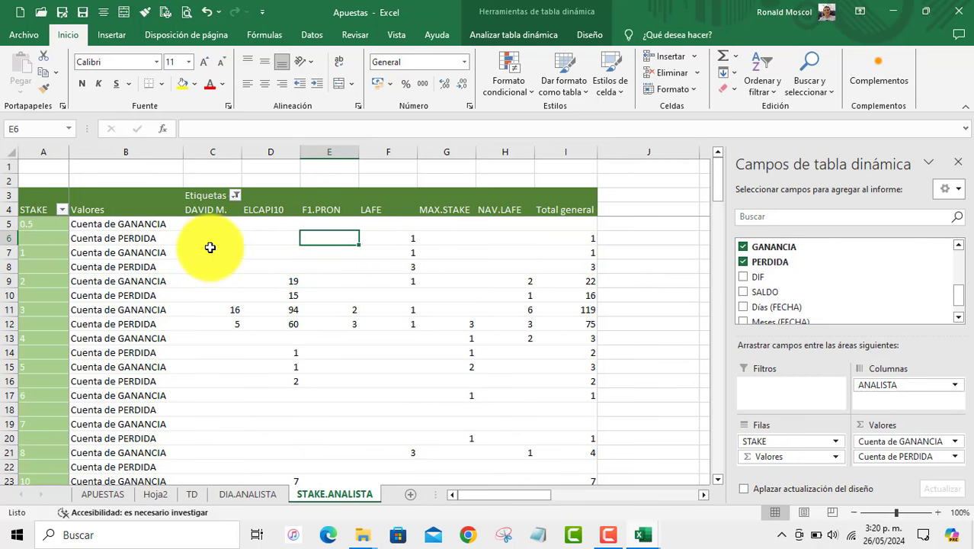
Review the analysts' win and loss counts for stakes 1, 2 and 3.
click(269, 208)
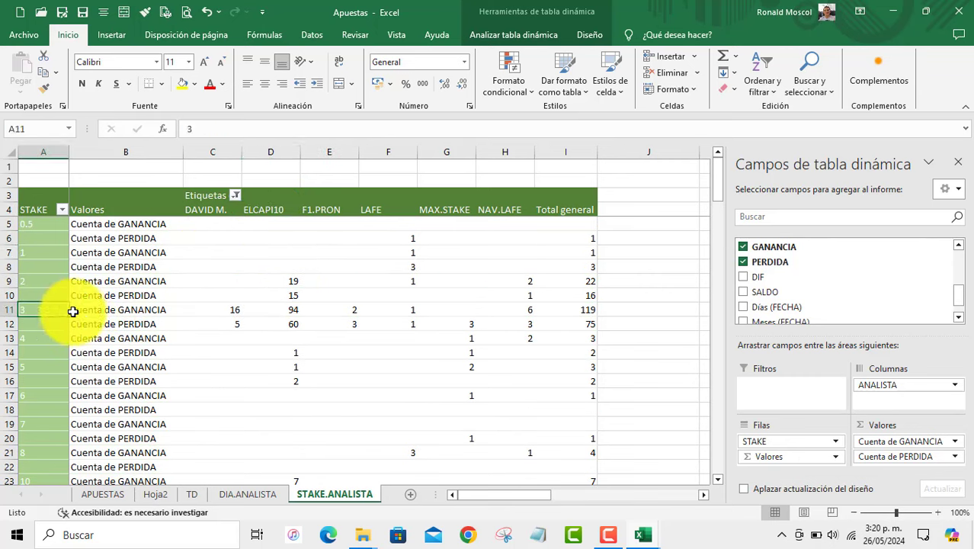
drag(48, 310, 230, 308)
click(292, 313)
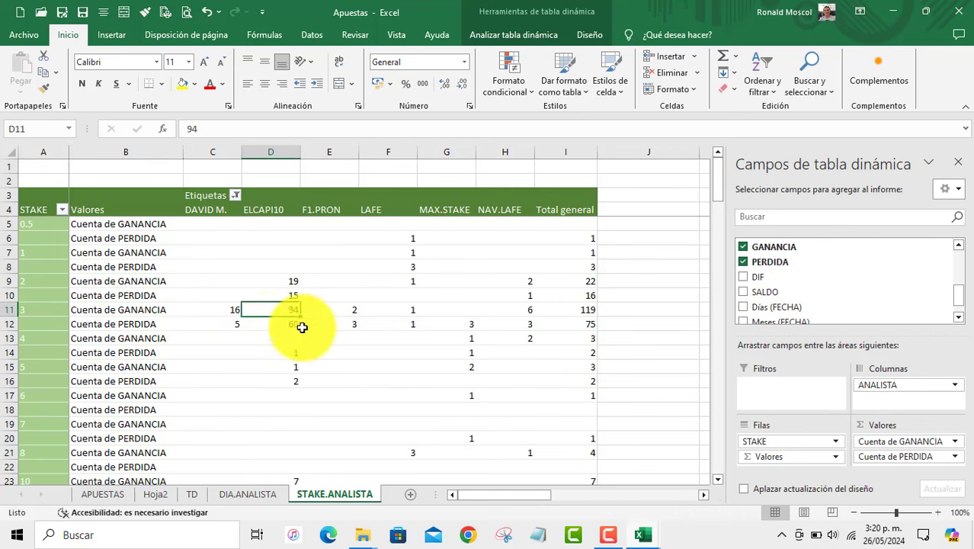
click(290, 282)
click(292, 295)
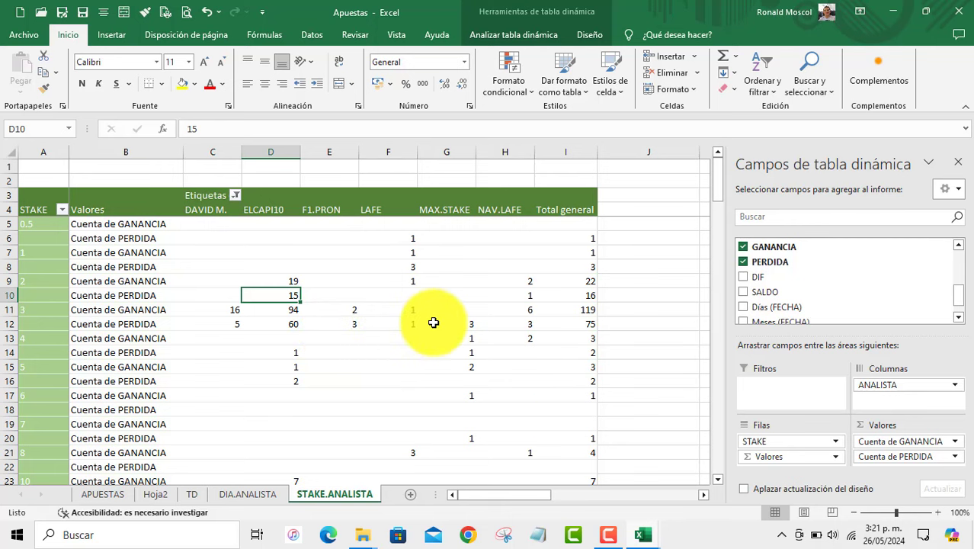
click(397, 267)
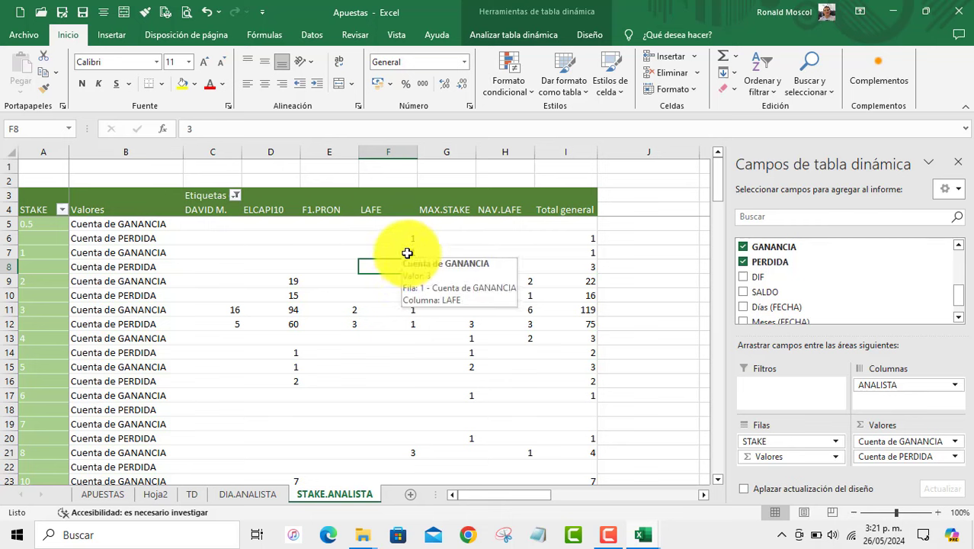
click(407, 265)
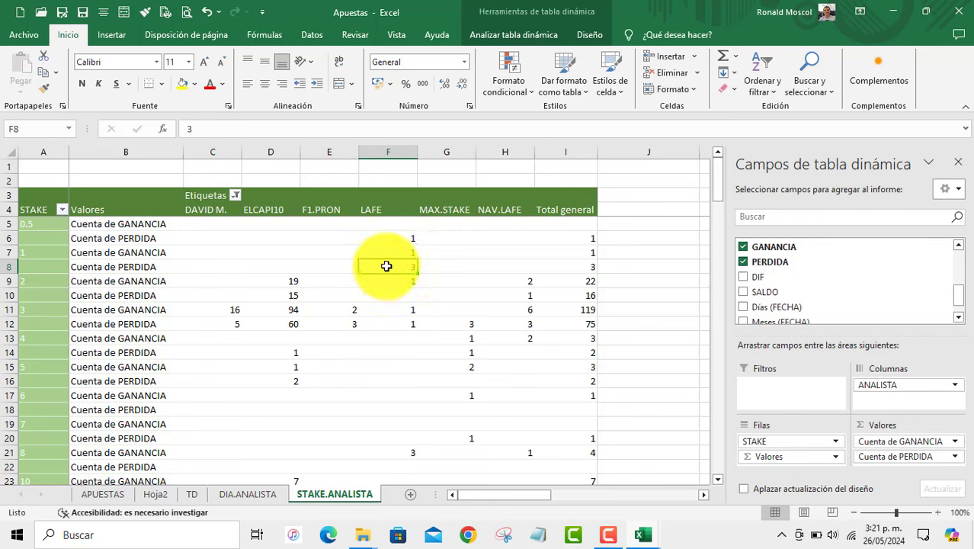
Duplicate the STAKE.ANALISTA sheet as a new copy.
scroll(353, 305, down, 1)
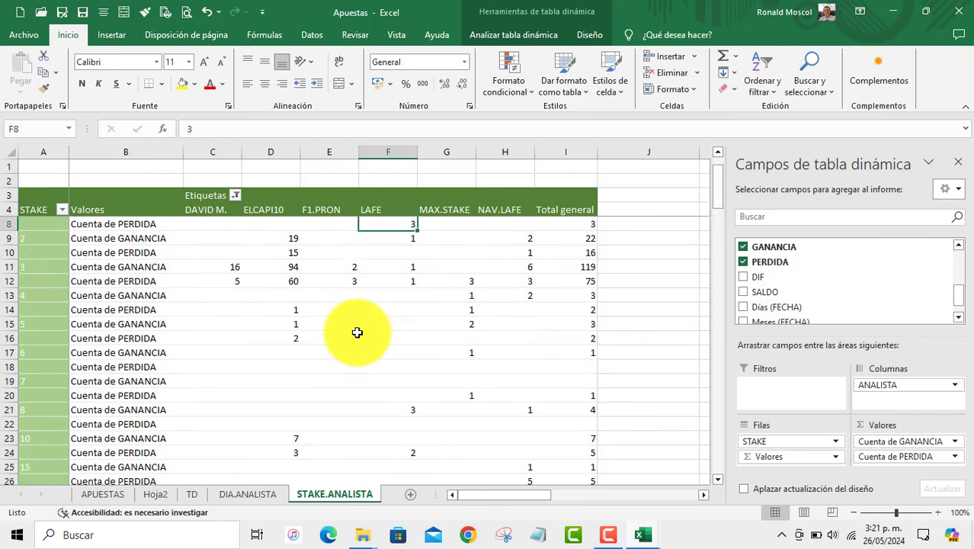
scroll(357, 332, down, 1)
scroll(357, 332, down, 3)
scroll(354, 331, down, 3)
scroll(354, 331, up, 3)
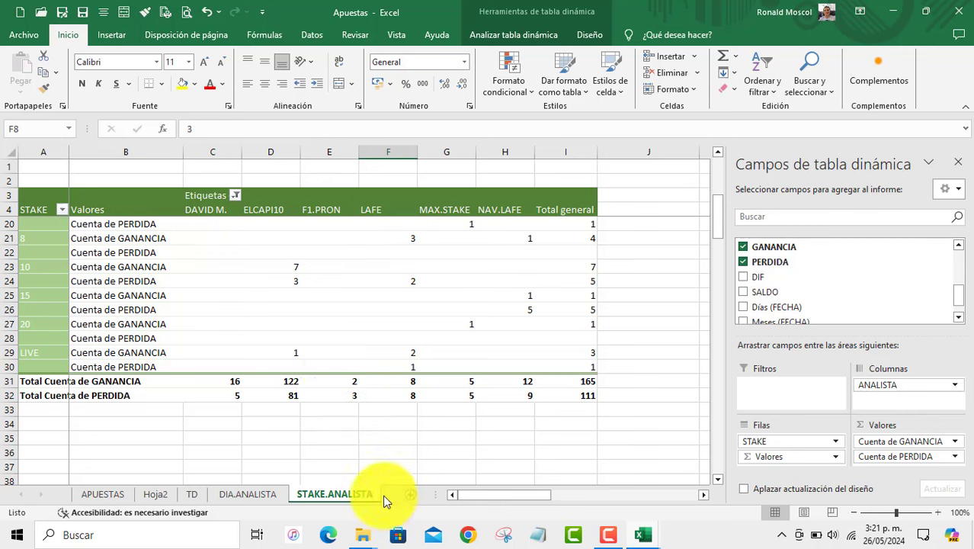
drag(391, 492, 385, 487)
text(STAKE)
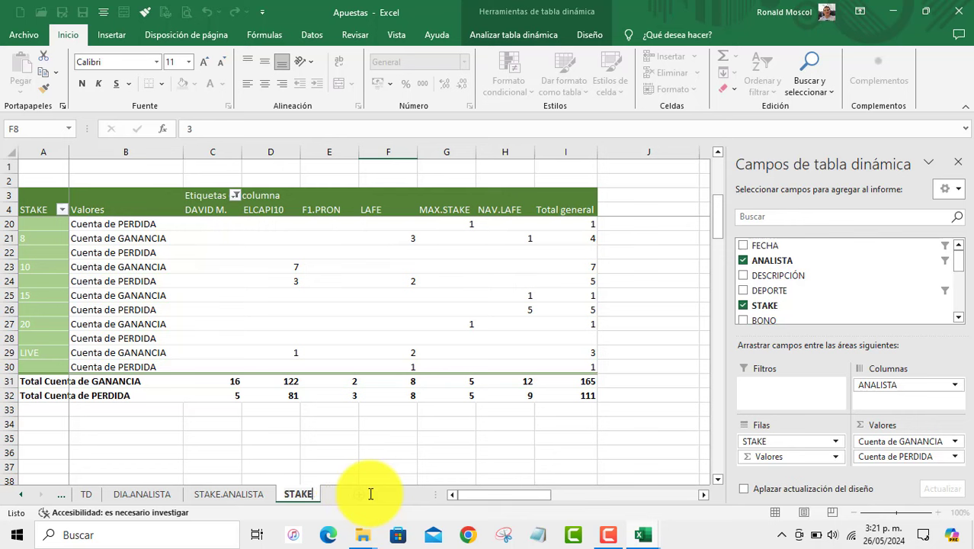
Name the copy STAKE and replace ANALISTA with DEPORTE in the pivot columns.
click(200, 252)
drag(771, 291, 891, 402)
click(953, 385)
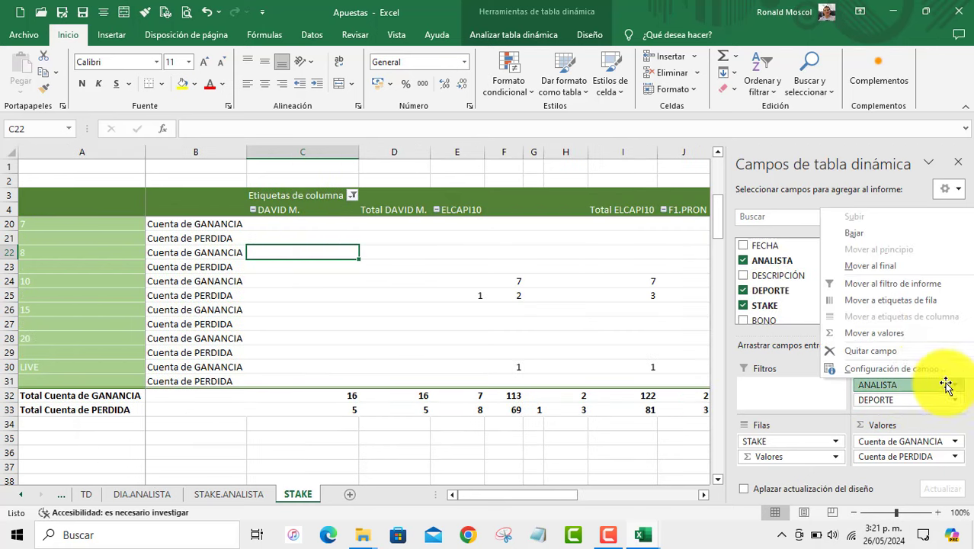
click(868, 350)
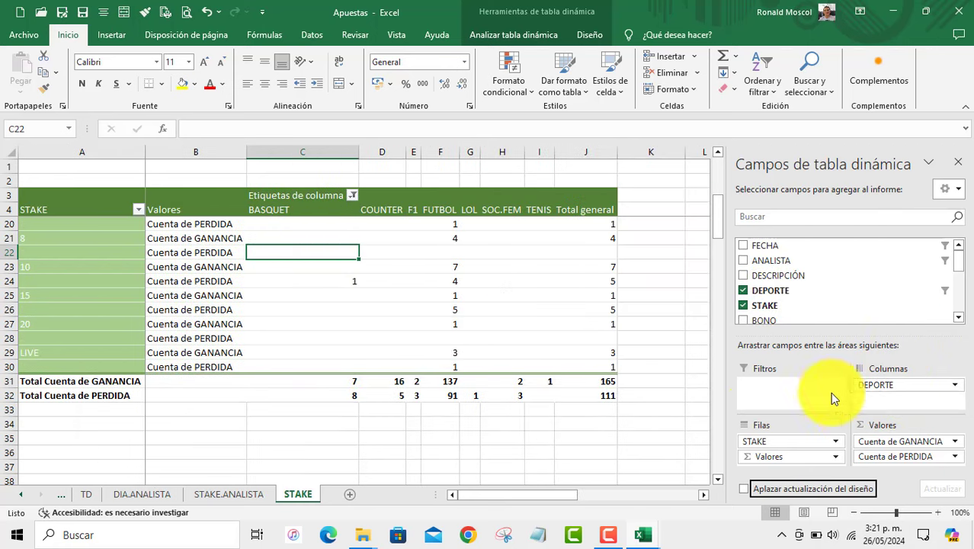
Narrow column A and make sport columns C to I equal width.
click(104, 295)
click(113, 252)
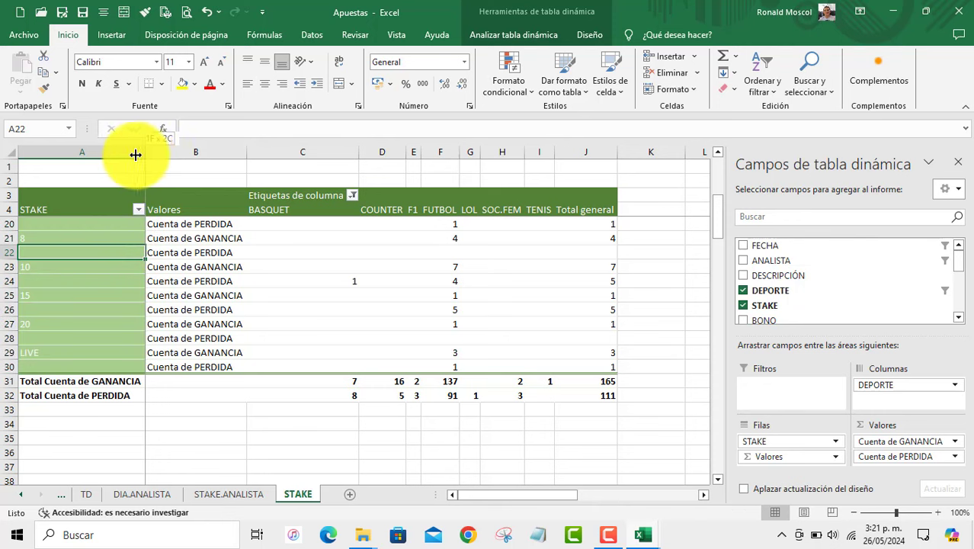
drag(144, 152, 74, 163)
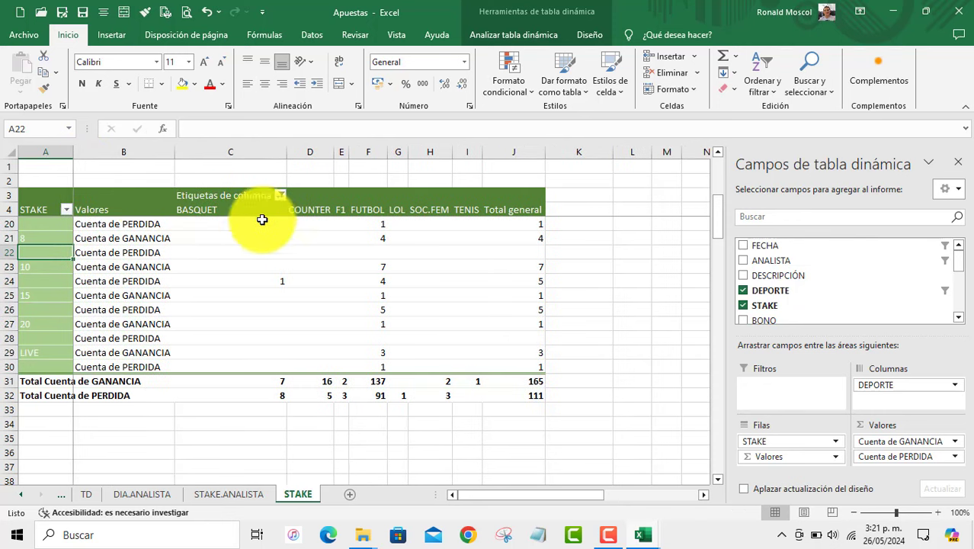
drag(262, 147, 511, 152)
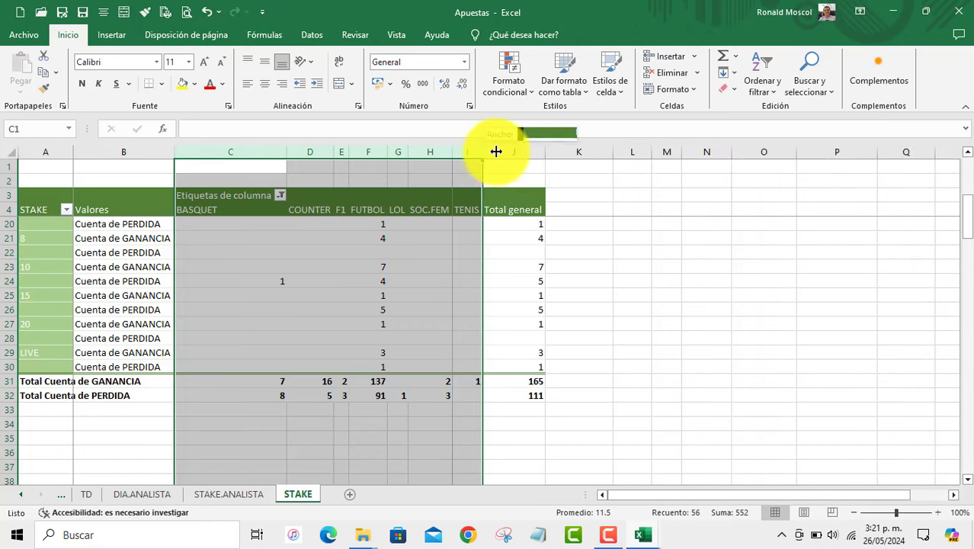
click(320, 250)
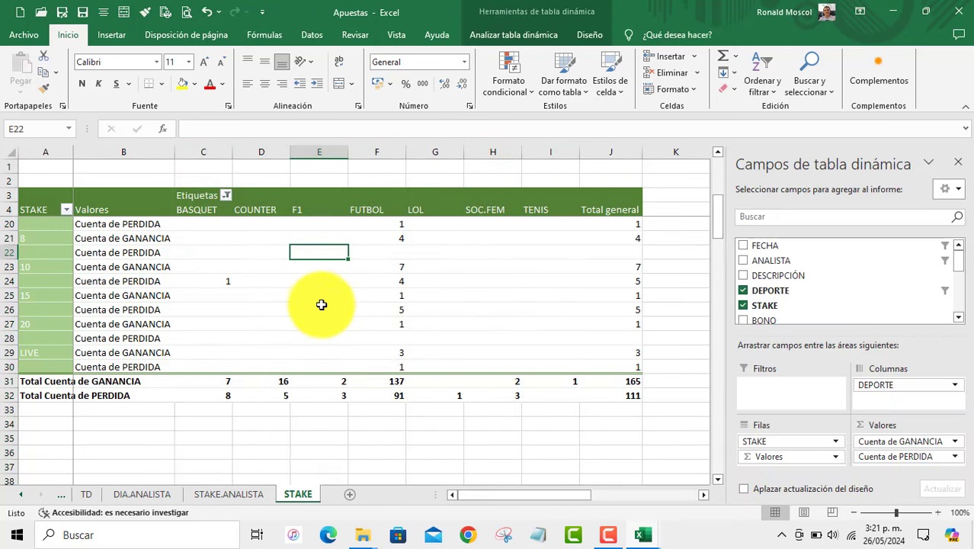
scroll(322, 305, up, 2)
scroll(319, 306, up, 1)
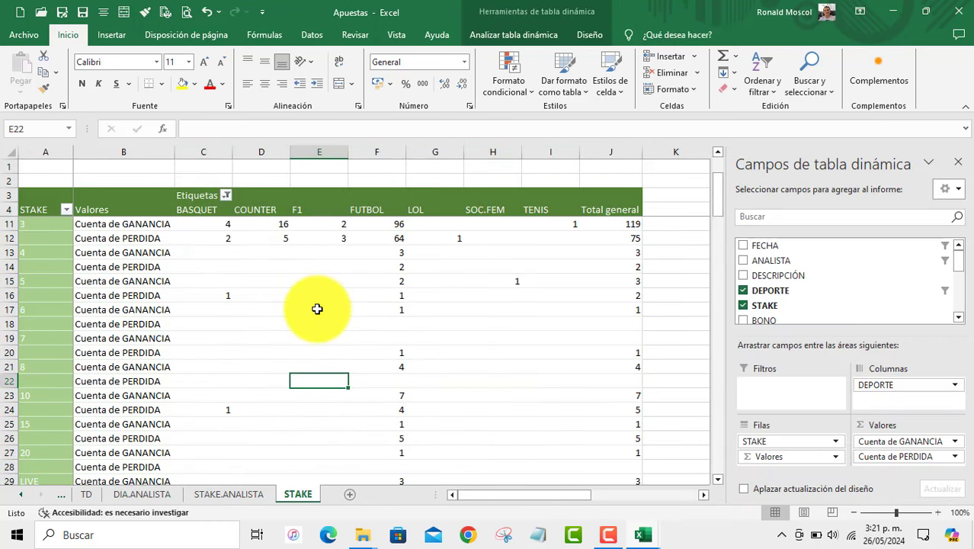
scroll(318, 309, up, 1)
click(273, 279)
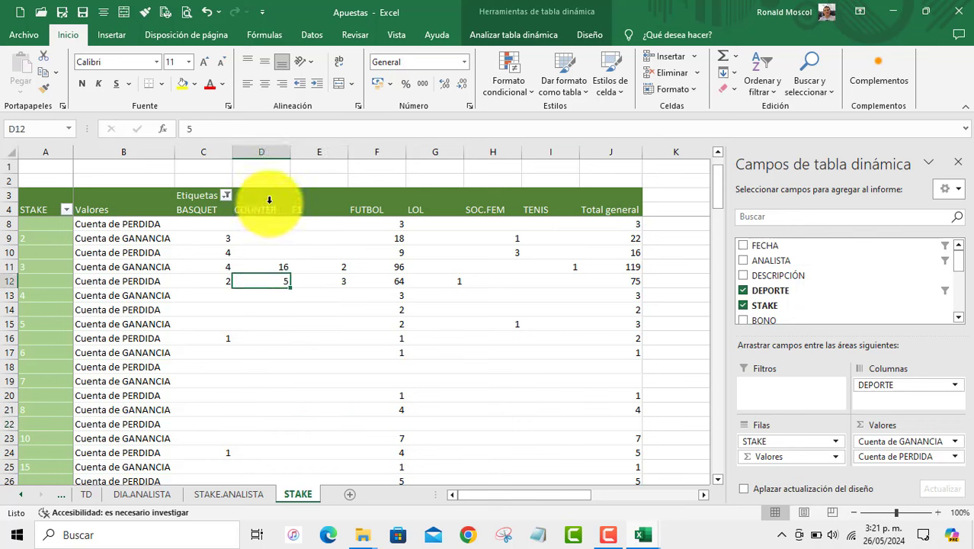
Rename the STAKE tab to STAKE.DEPORTE and apply a blue table style to its pivot.
double_click(308, 494)
text(.DEPORTE)
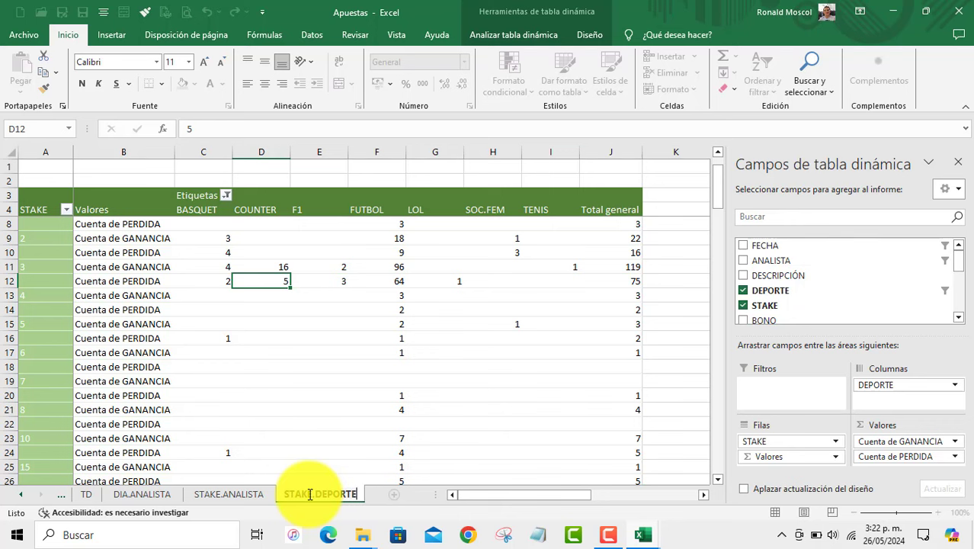
key(Return)
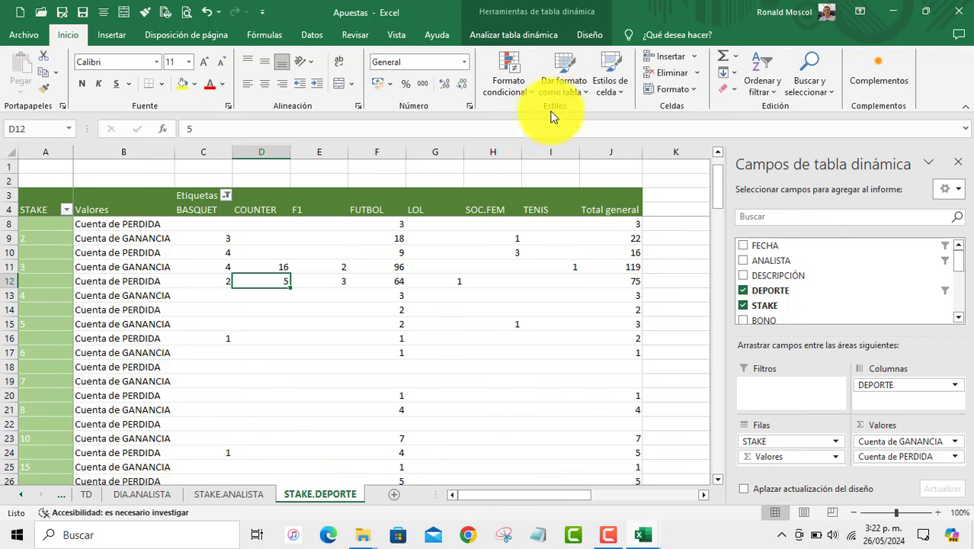
click(566, 93)
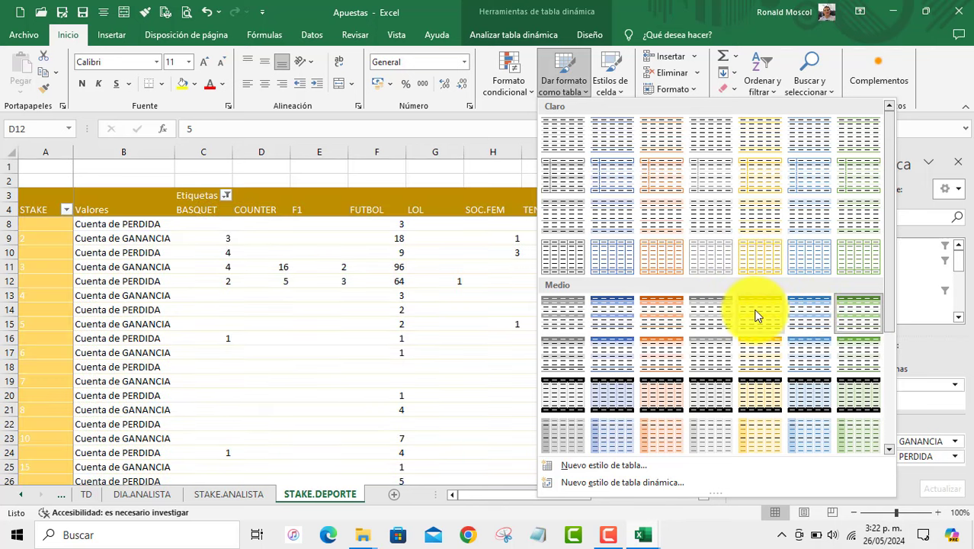
click(609, 320)
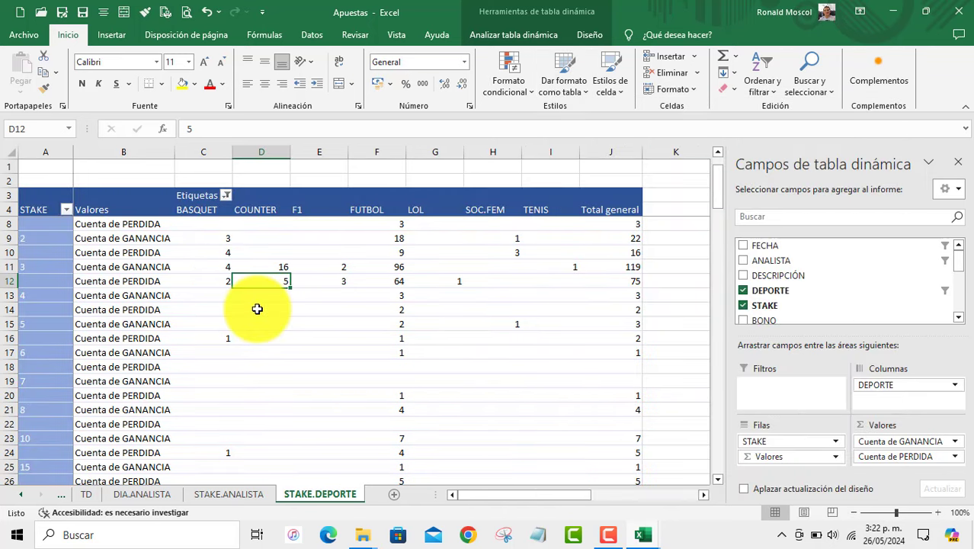
Review the FUTBOL win and loss counts per stake in the restyled pivot.
click(262, 309)
scroll(269, 321, down, 2)
scroll(269, 322, down, 2)
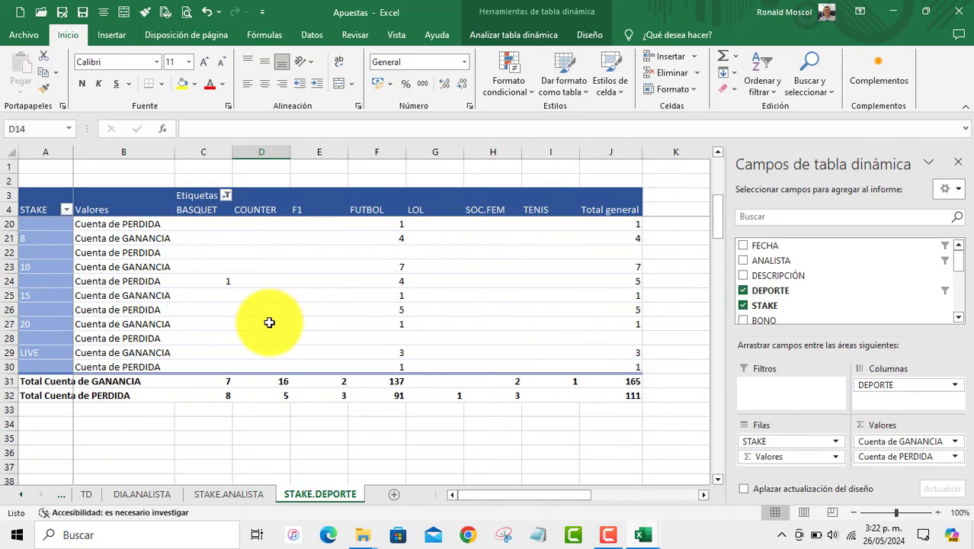
click(268, 322)
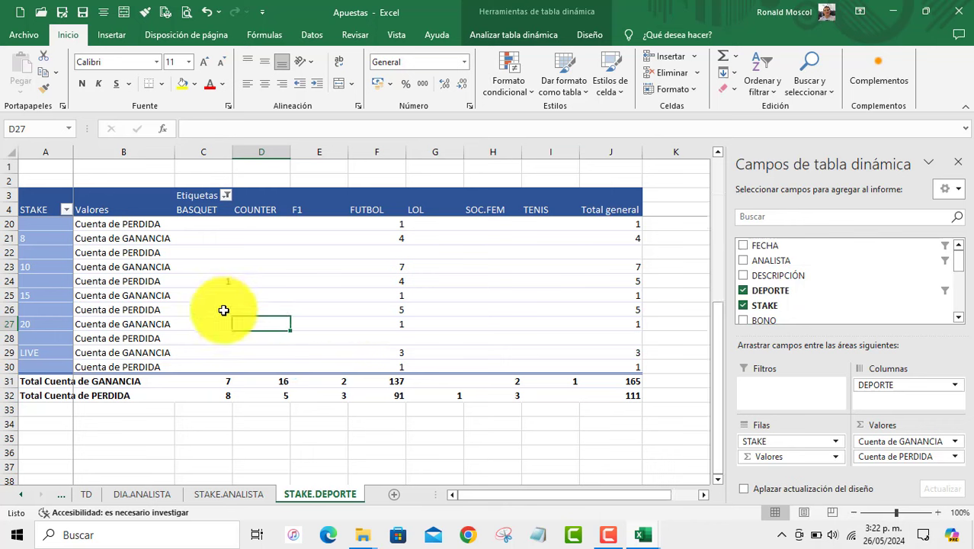
scroll(109, 316, up, 1)
scroll(109, 284, up, 4)
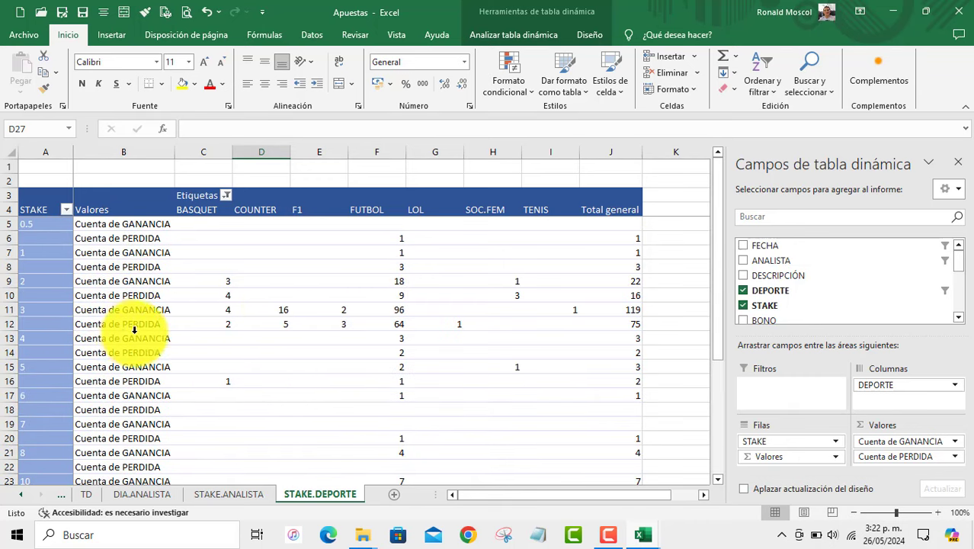
click(74, 275)
click(397, 280)
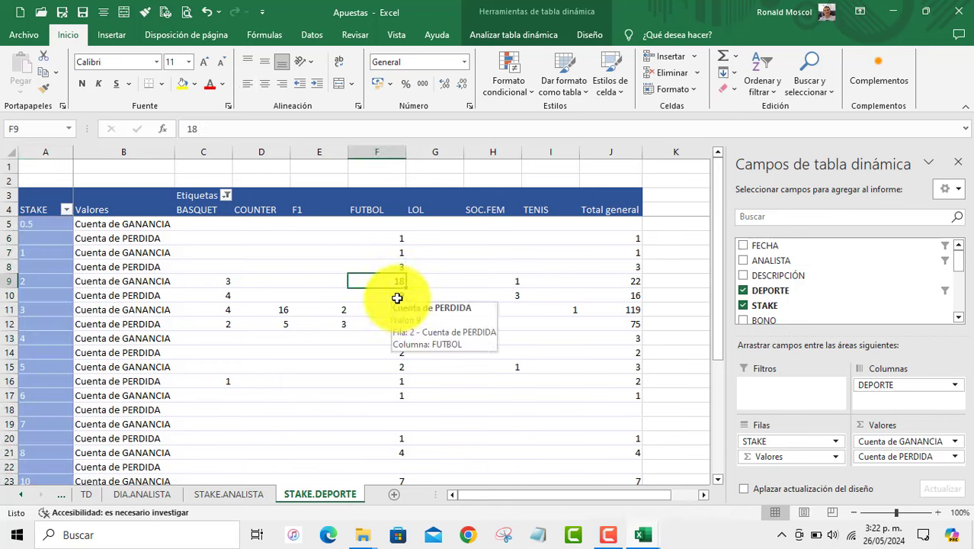
click(398, 296)
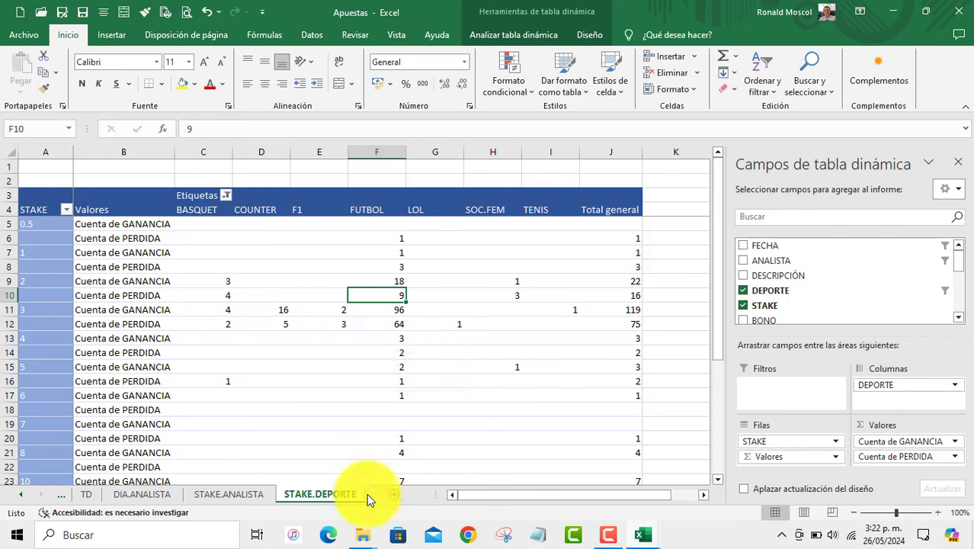
Duplicate the STAKE.DEPORTE sheet and name the copy ANALISTA.
drag(380, 497, 375, 495)
double_click(316, 494)
text(ANALISTA)
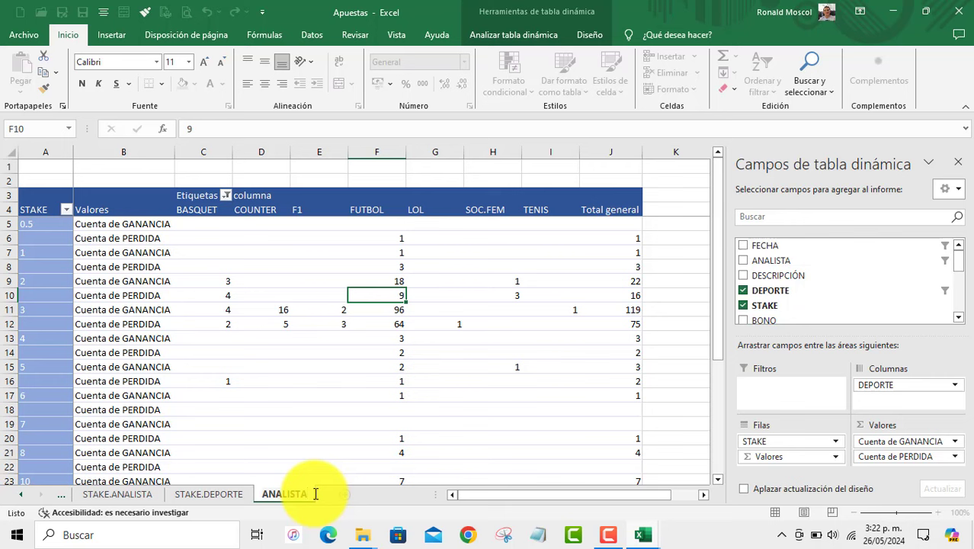
key(Return)
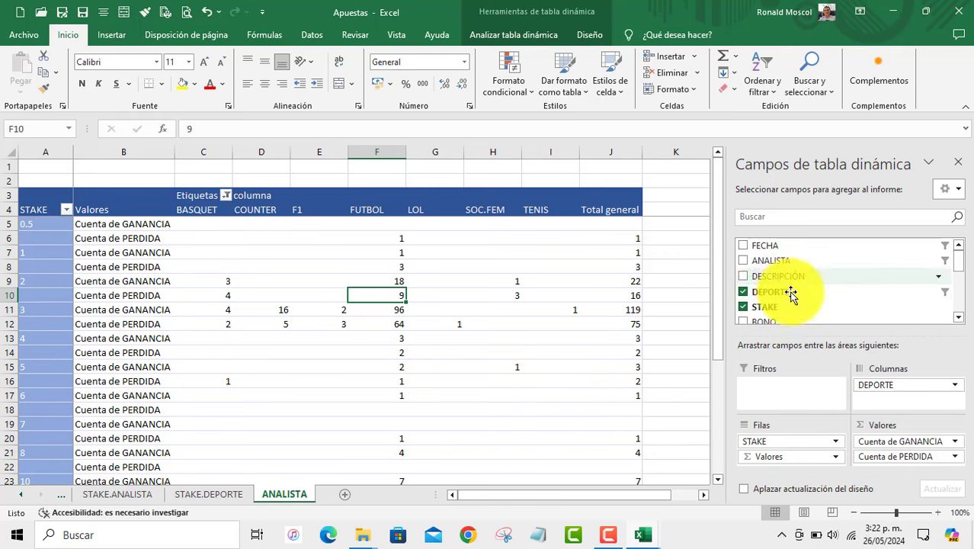
Replace DEPORTE with ANALISTA in Columns and remove STAKE from Rows.
drag(771, 259, 902, 404)
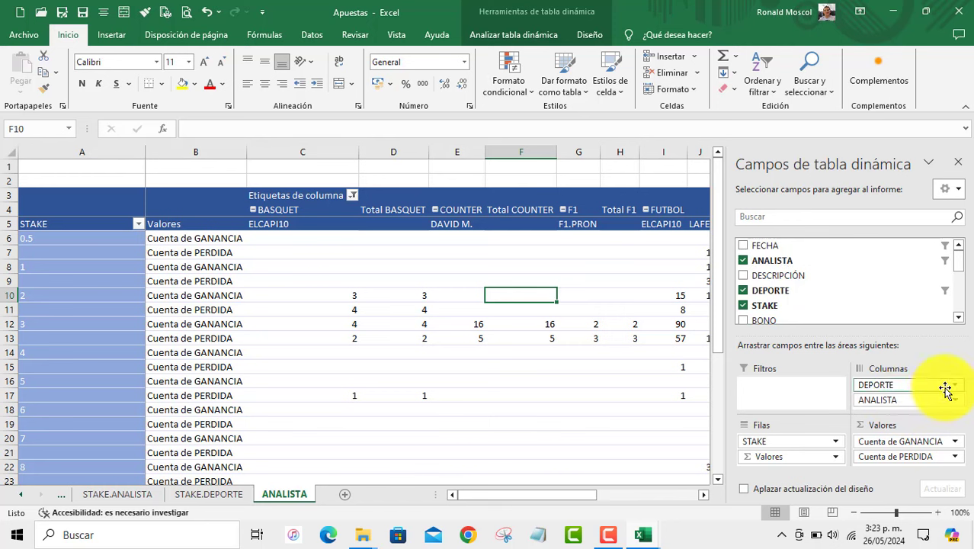
click(945, 386)
click(893, 353)
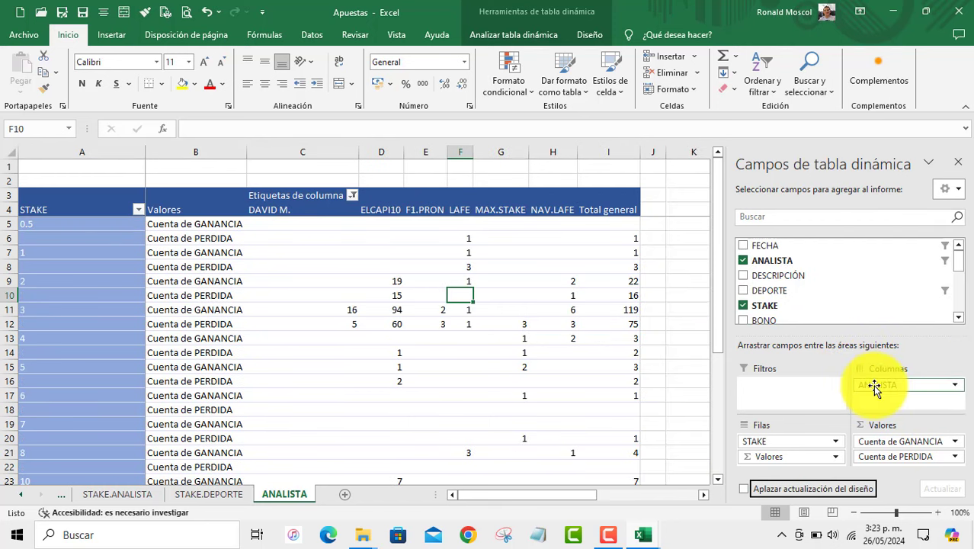
click(830, 443)
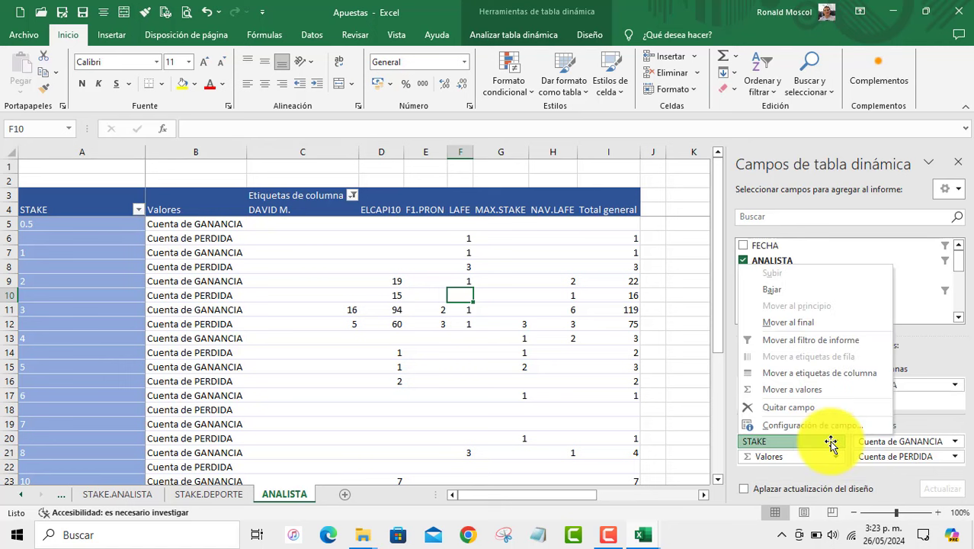
click(828, 404)
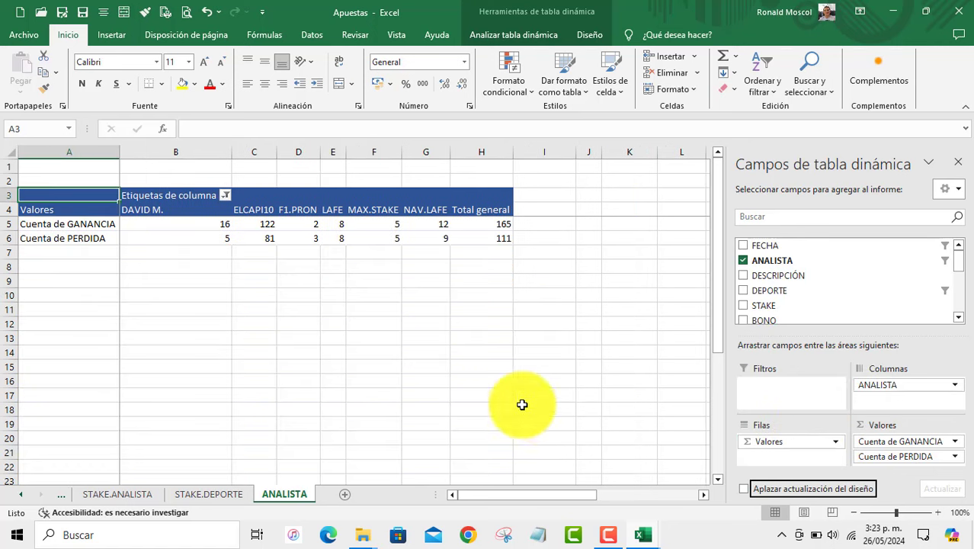
click(84, 254)
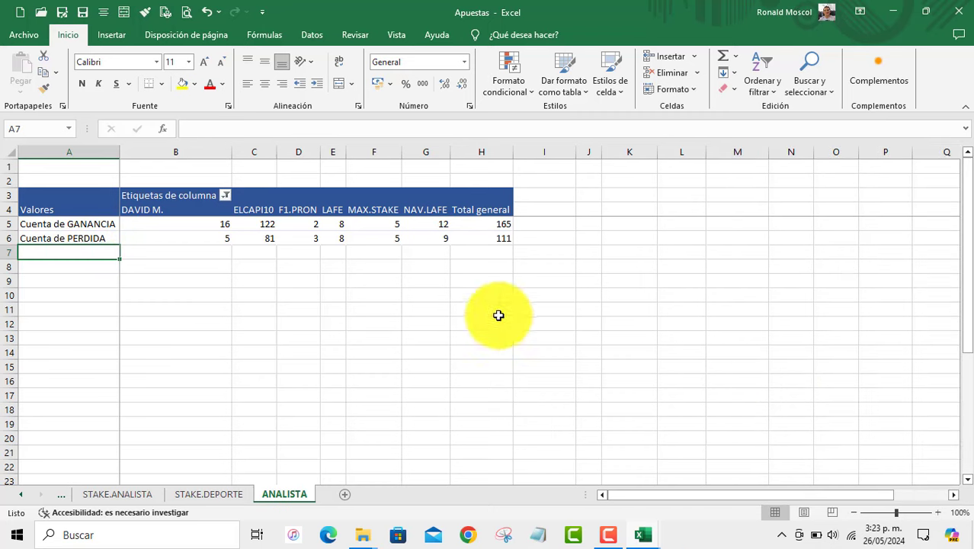
Add a Cuenta de ANALISTA count to the pivot values.
click(308, 225)
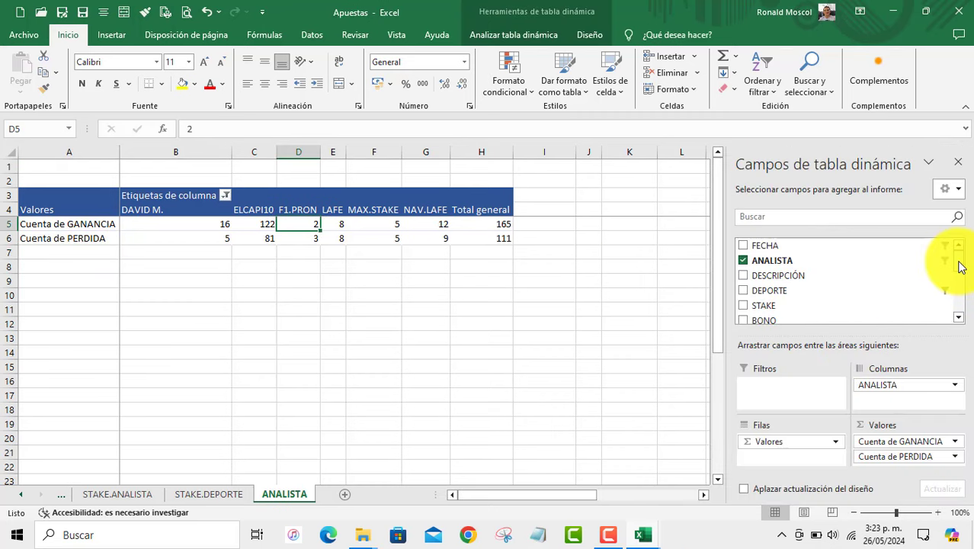
drag(958, 263, 958, 281)
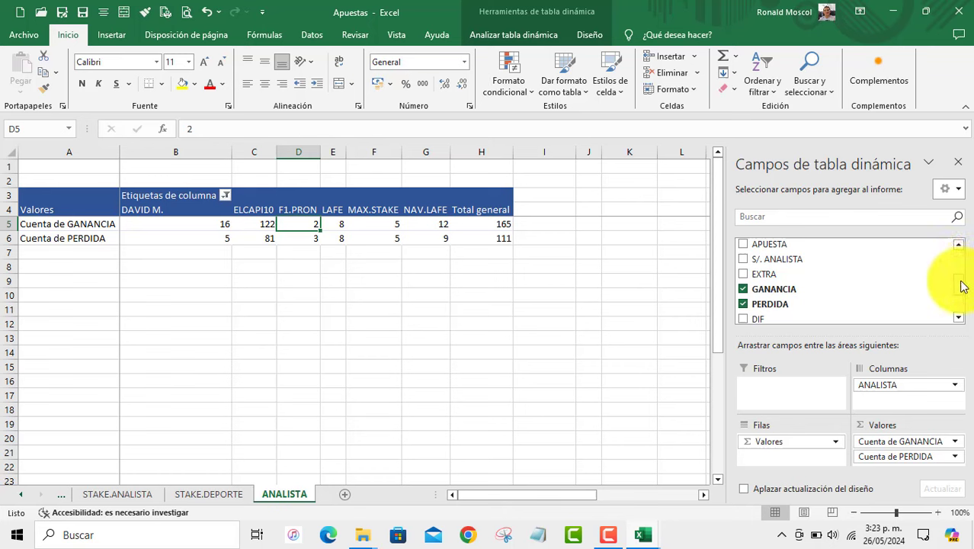
drag(962, 285, 964, 265)
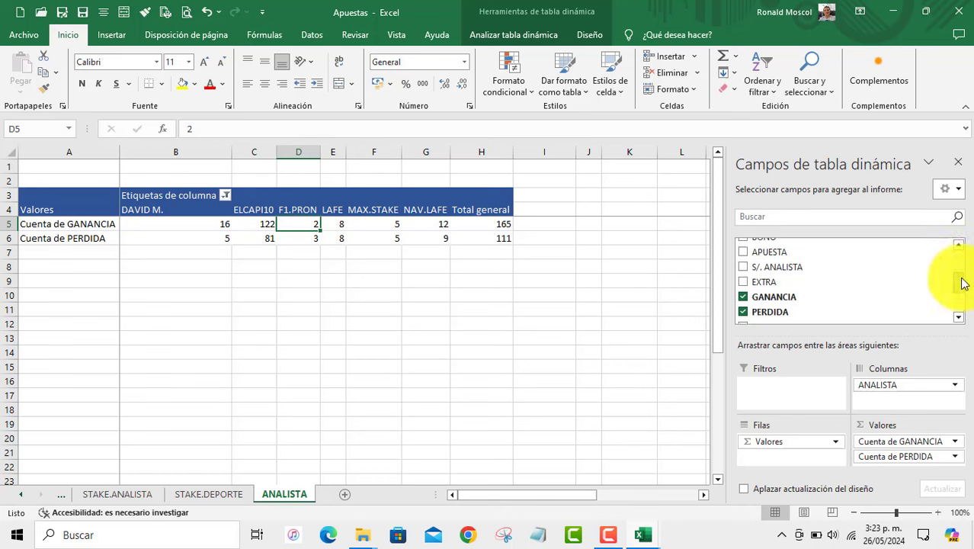
drag(846, 263, 901, 465)
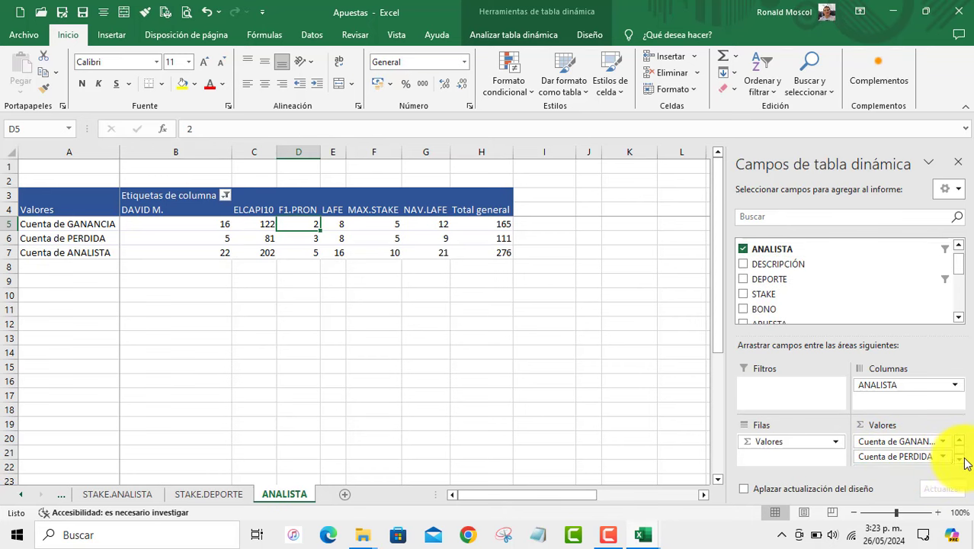
click(959, 458)
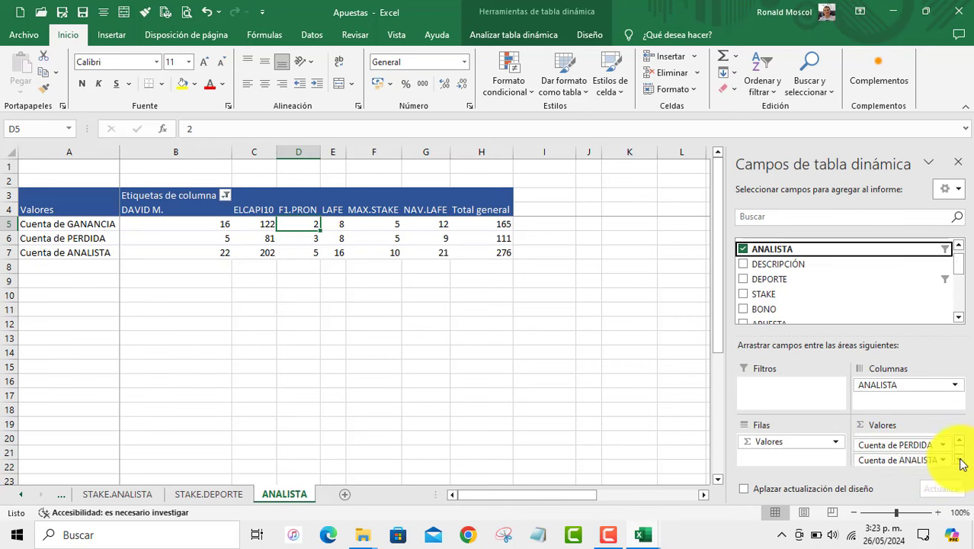
Apply a green medium table style to the ANALISTA pivot.
click(182, 252)
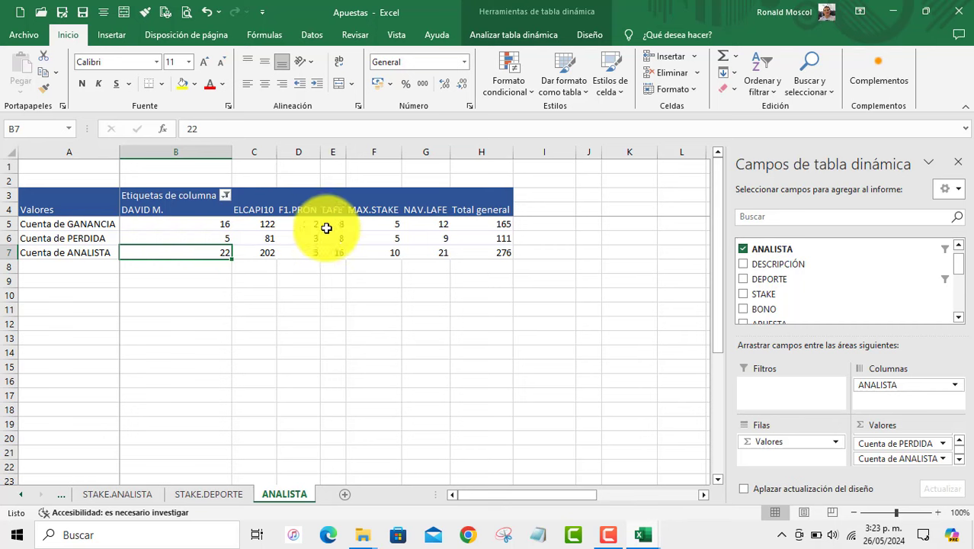
click(563, 85)
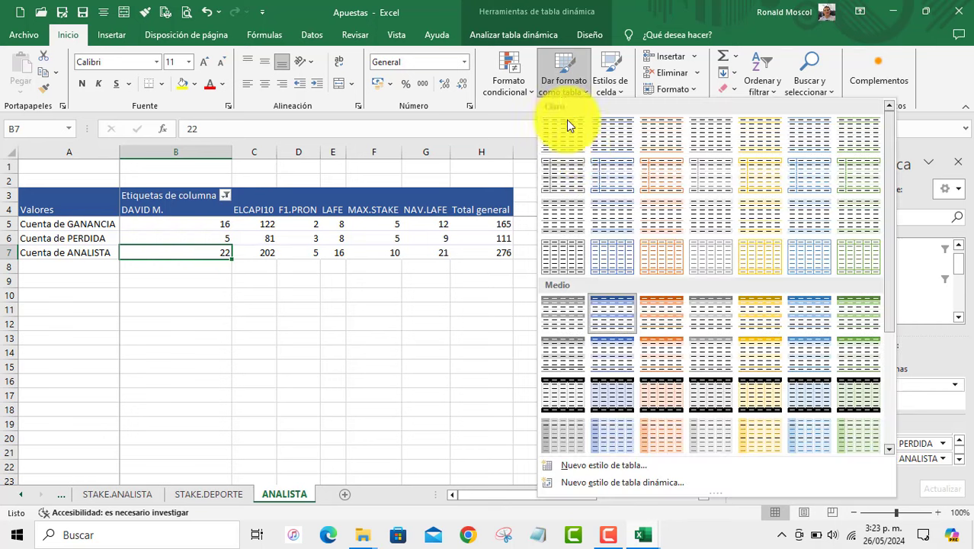
click(837, 313)
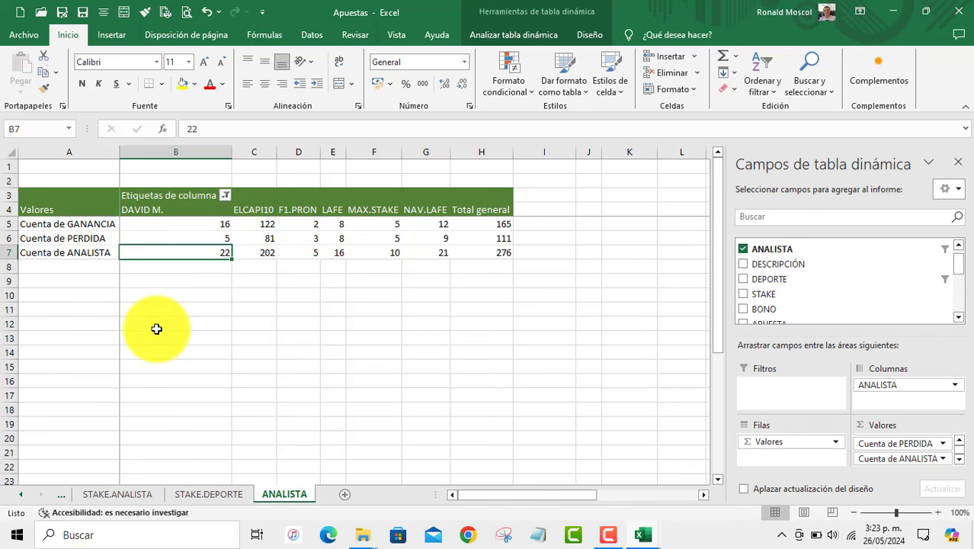
click(90, 301)
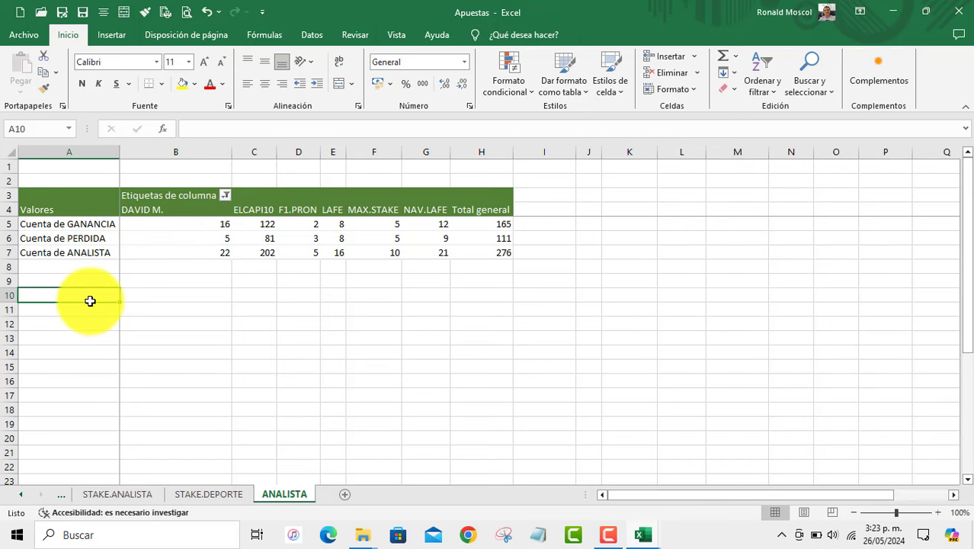
text(ANALISTA)
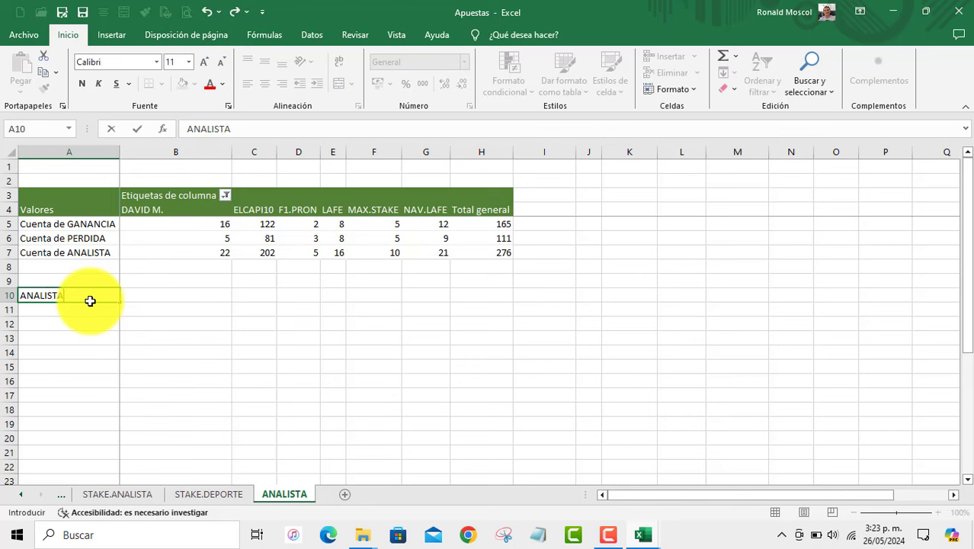
key(Tab)
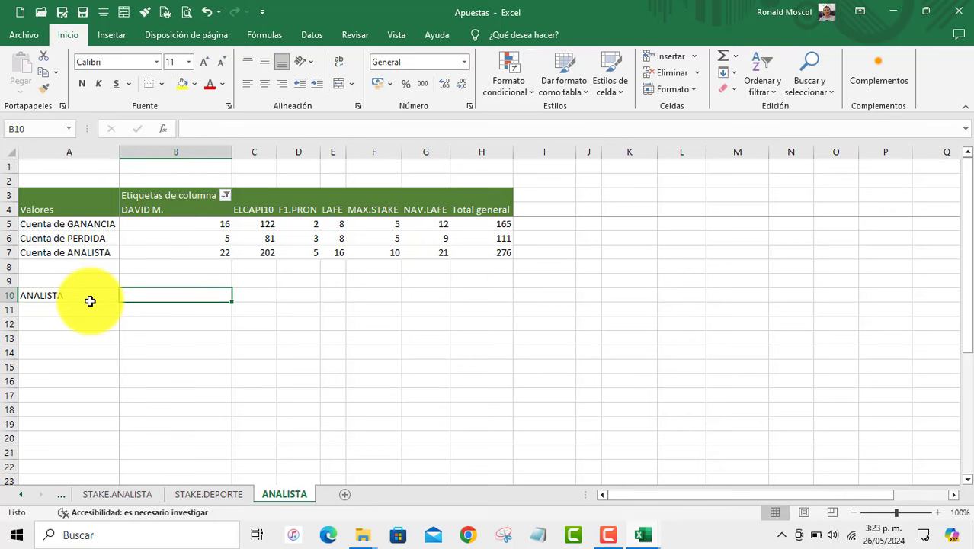
text(+)
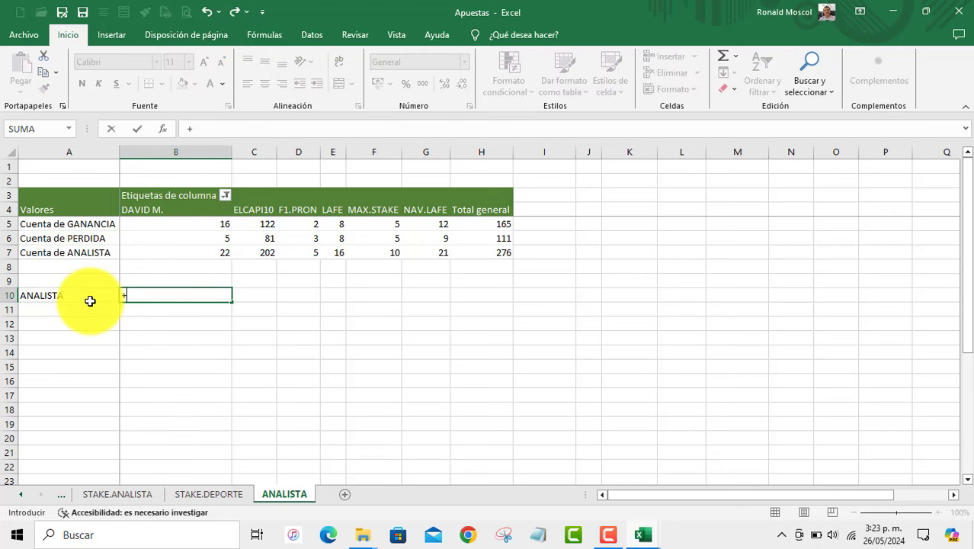
click(183, 231)
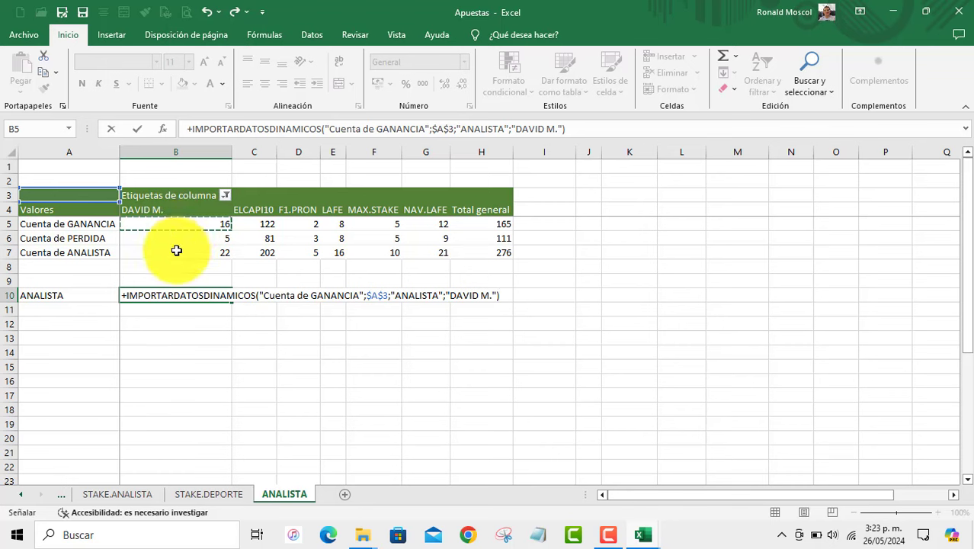
text(/)
click(198, 239)
key(Return)
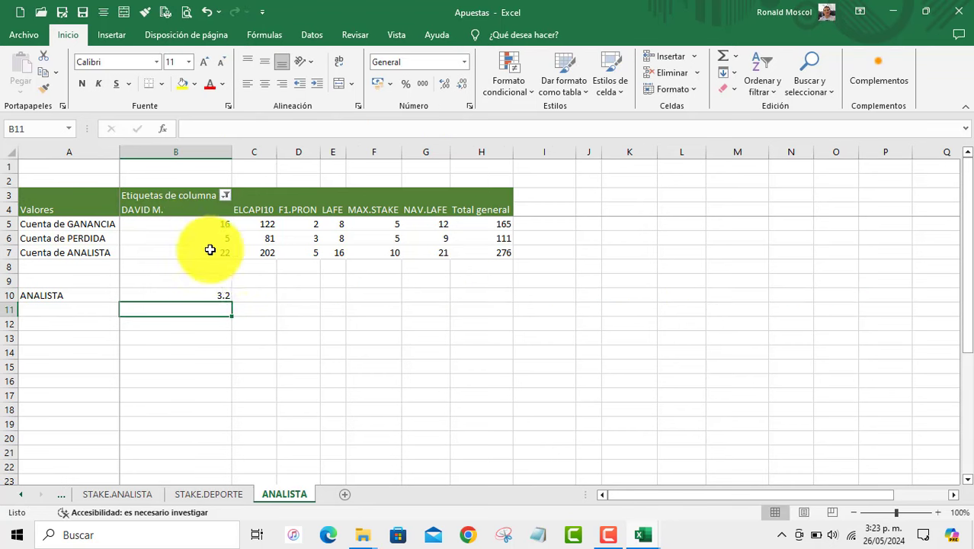
Enter the GANANCIA/PERDIDA ratios for ELCAPI10 in C10 and F1.PRON in D10.
click(261, 293)
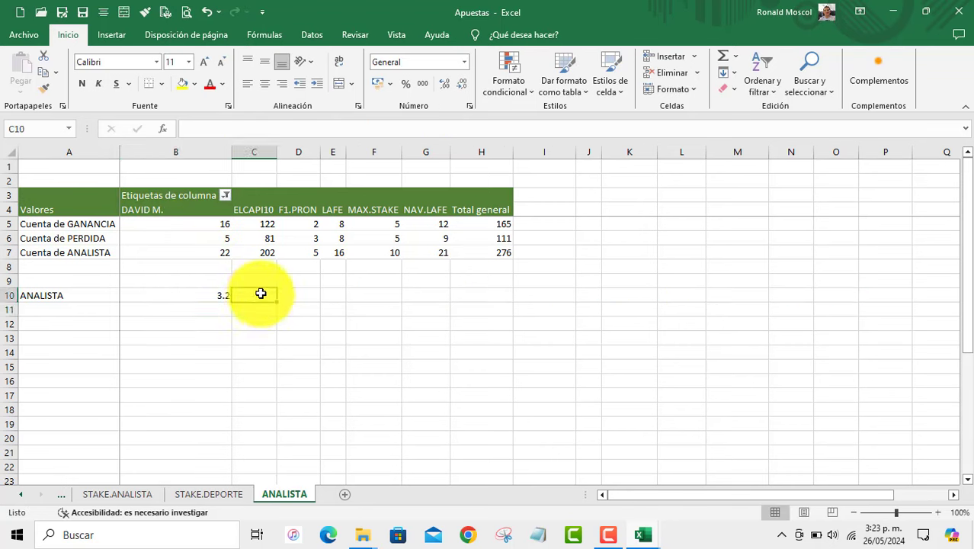
text(+)
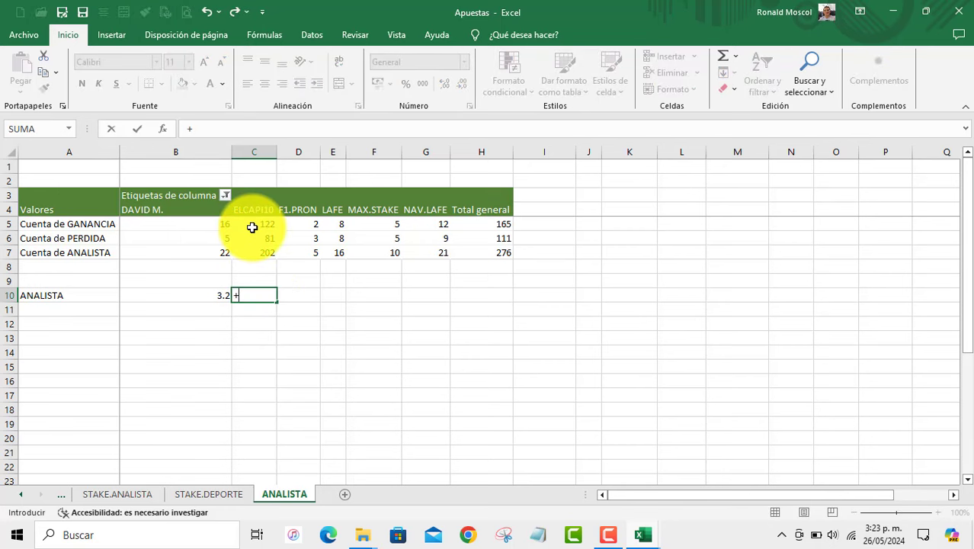
click(254, 226)
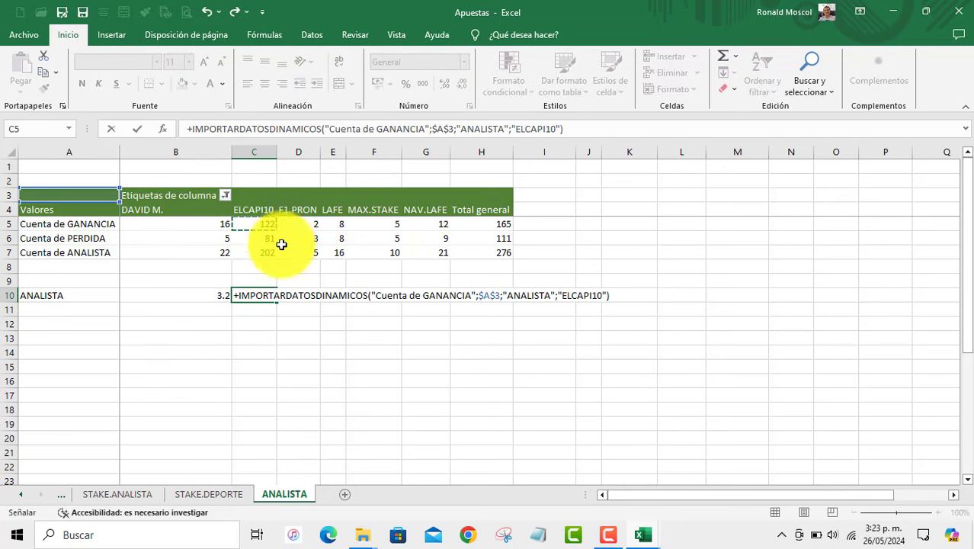
text(/)
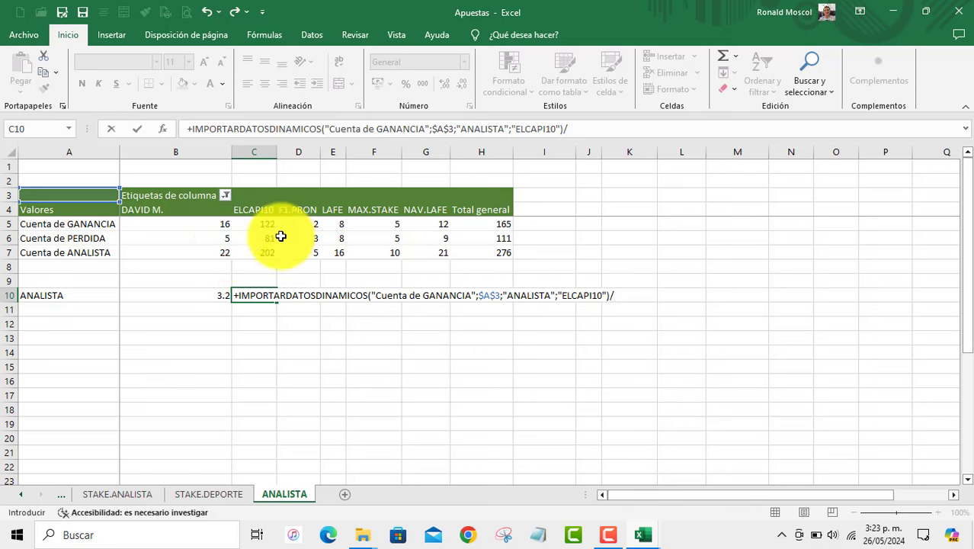
click(267, 240)
key(Return)
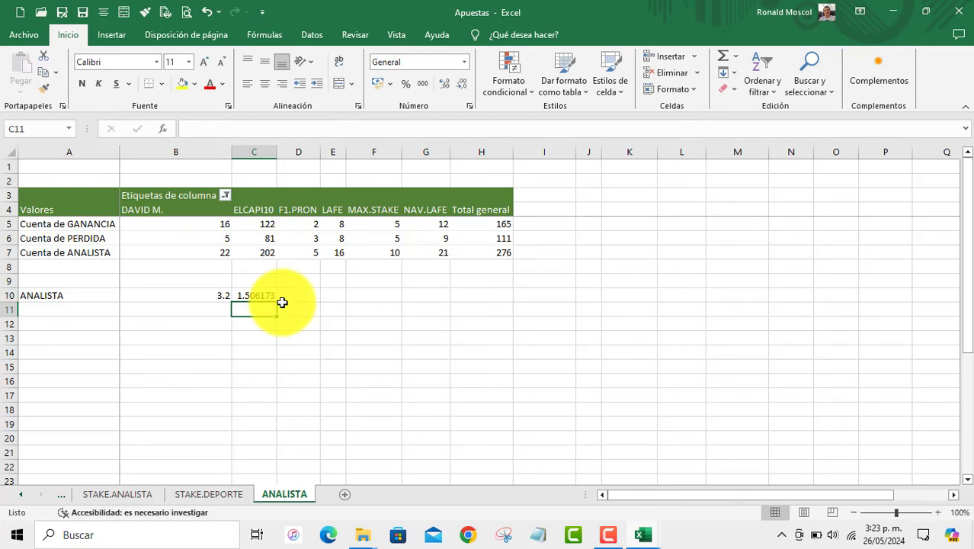
click(294, 295)
text(+)
click(304, 226)
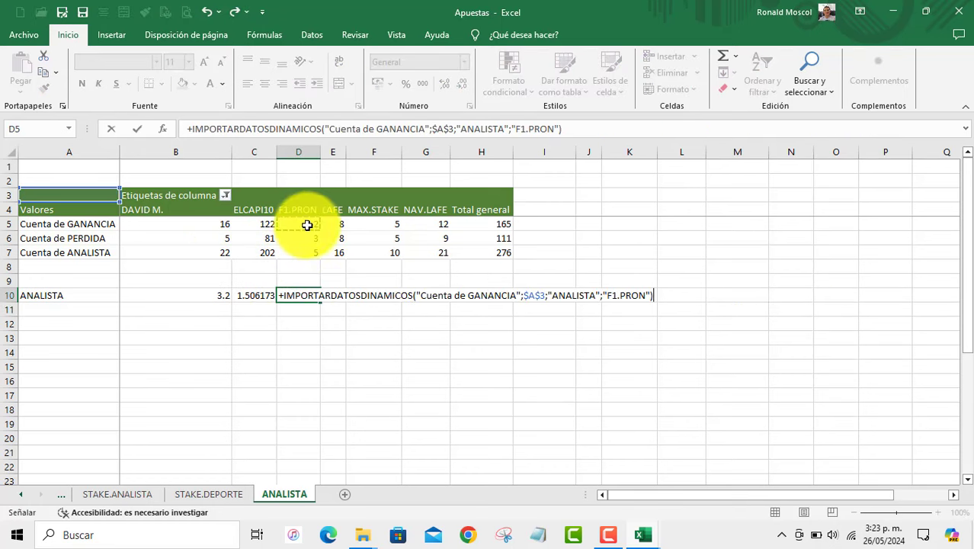
text(/)
click(293, 239)
key(Return)
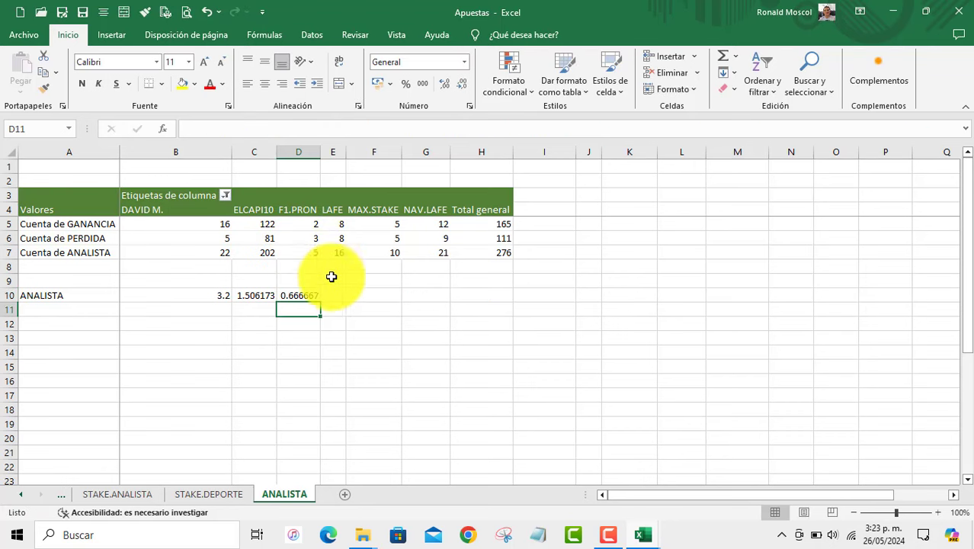
Enter the GANANCIA/PERDIDA ratios for LAFE in E10 and MAX.STAKE in F10.
click(334, 295)
text(+)
click(337, 224)
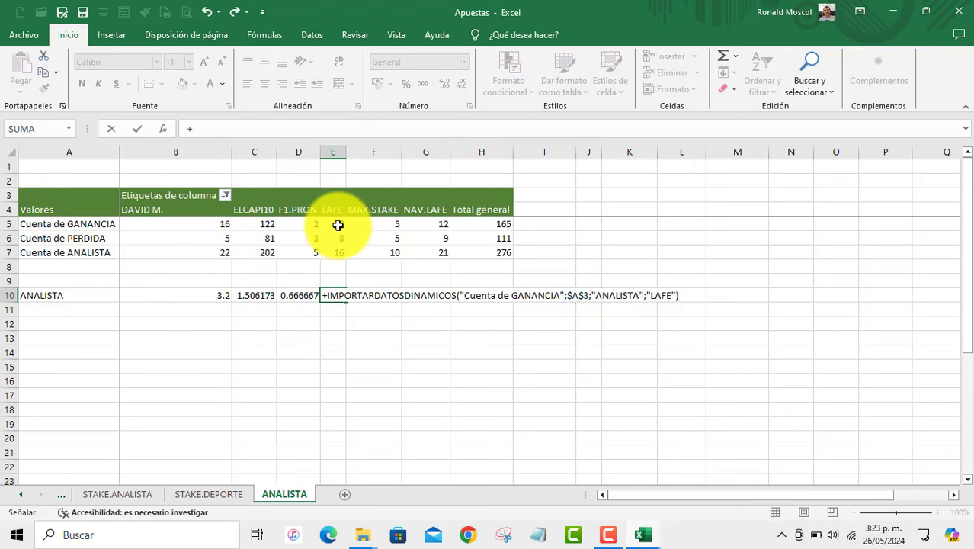
text(/)
click(336, 237)
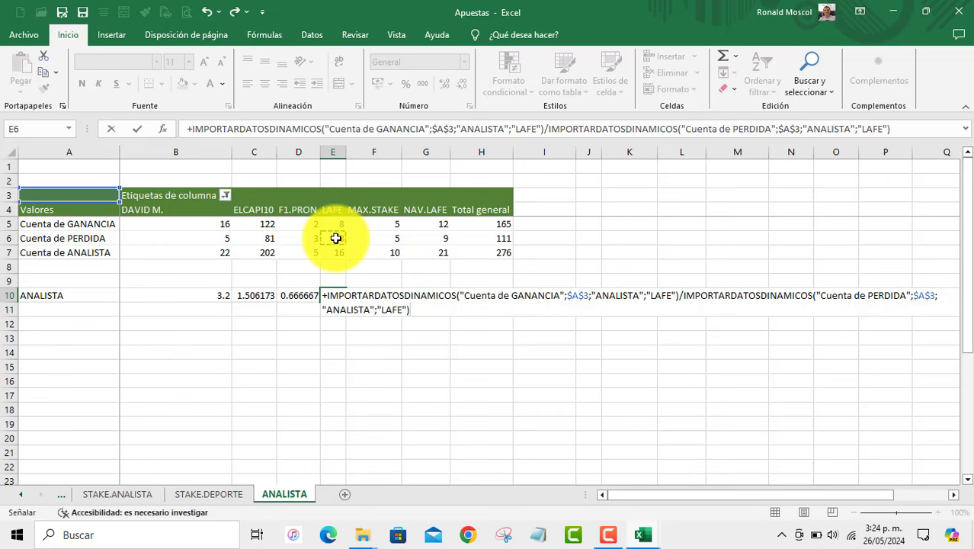
key(Return)
click(382, 293)
text(+)
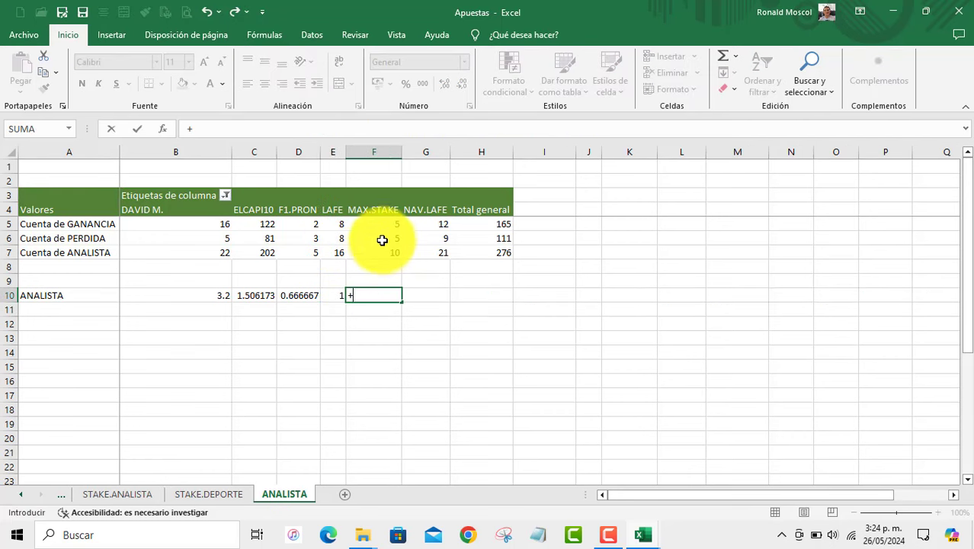
click(388, 226)
text(/)
click(384, 239)
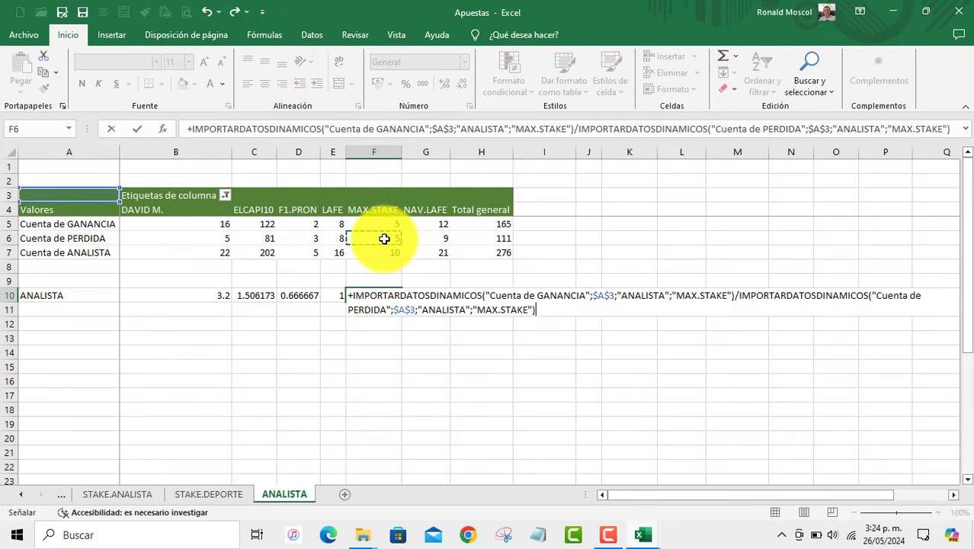
key(Return)
Enter NAV.LAFE's ratio in G10 and the Total general ratio 1.486486486 in H10, then select row 10.
click(425, 294)
text(+)
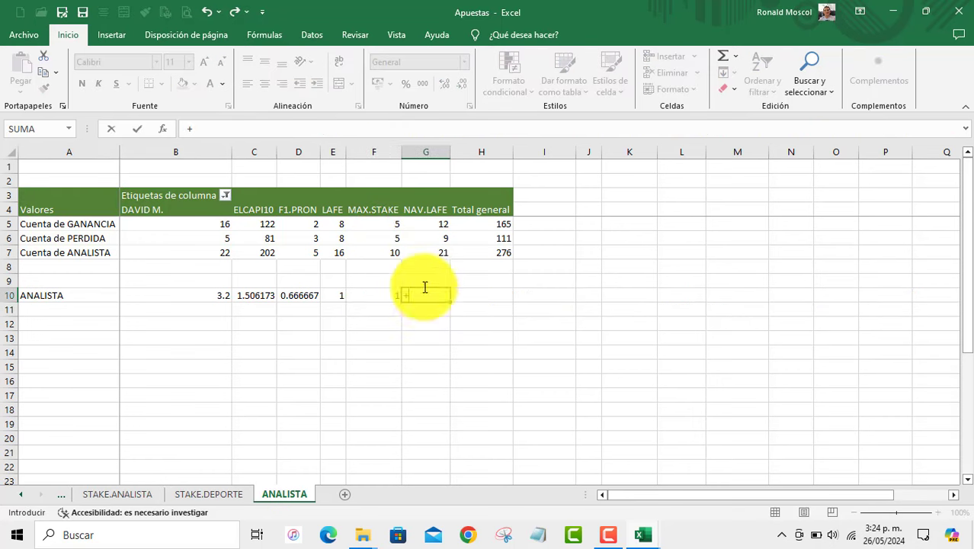
click(427, 229)
text(/)
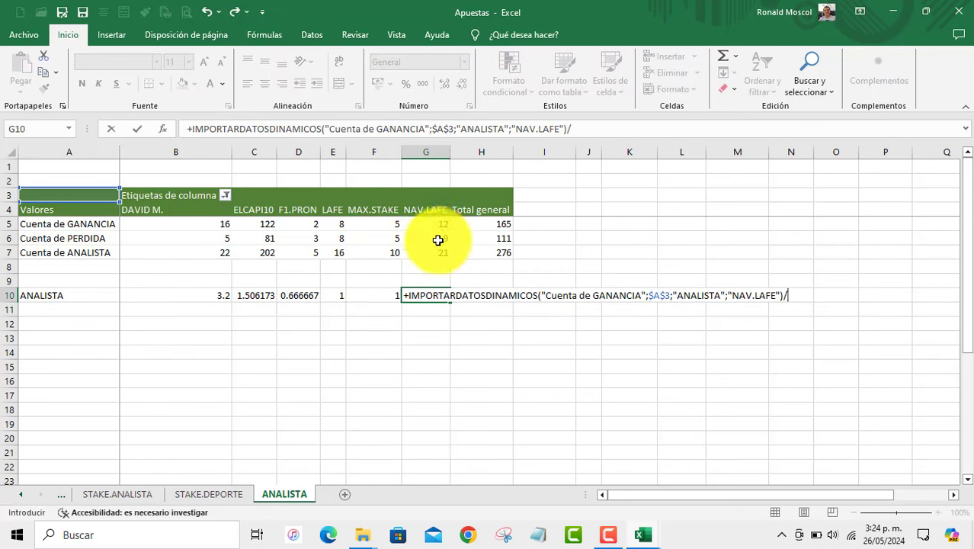
click(438, 240)
key(Return)
click(481, 295)
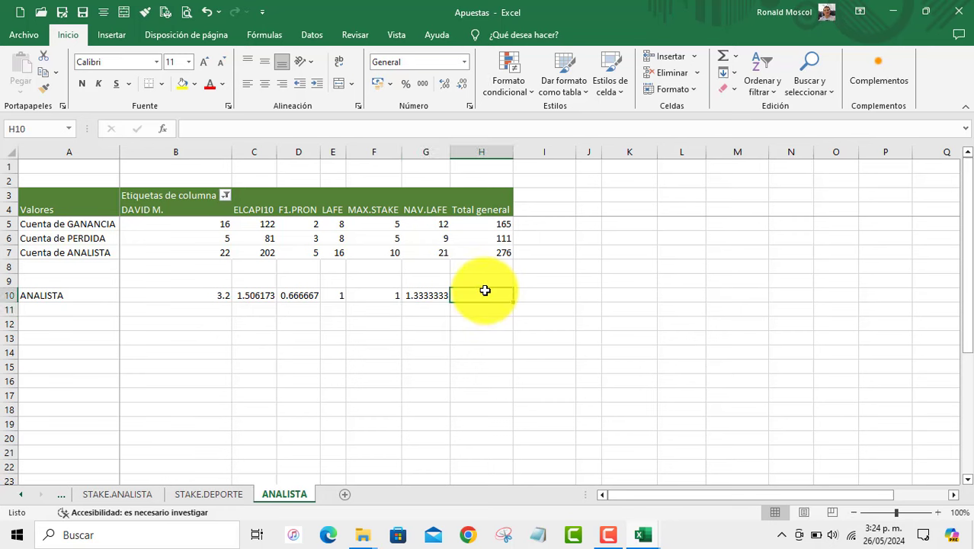
text(+)
click(480, 230)
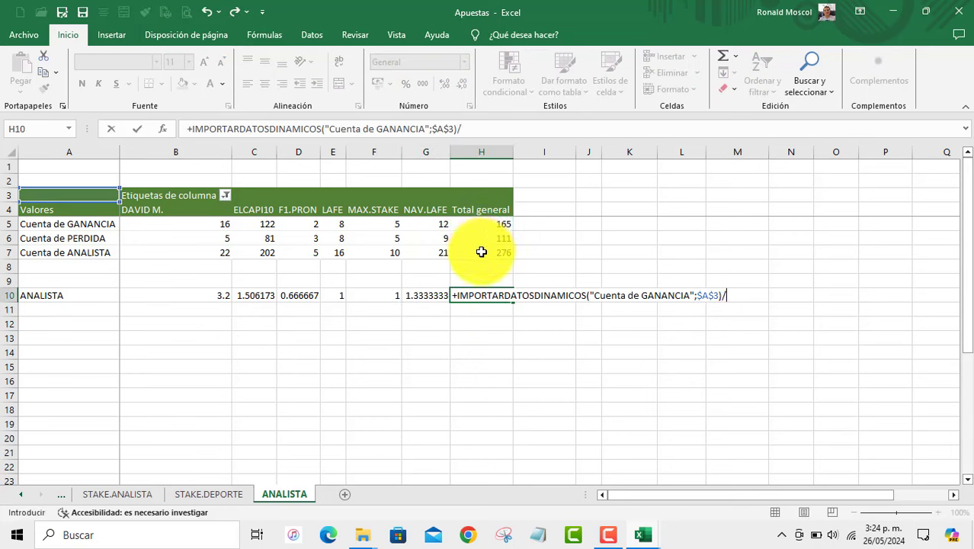
click(490, 239)
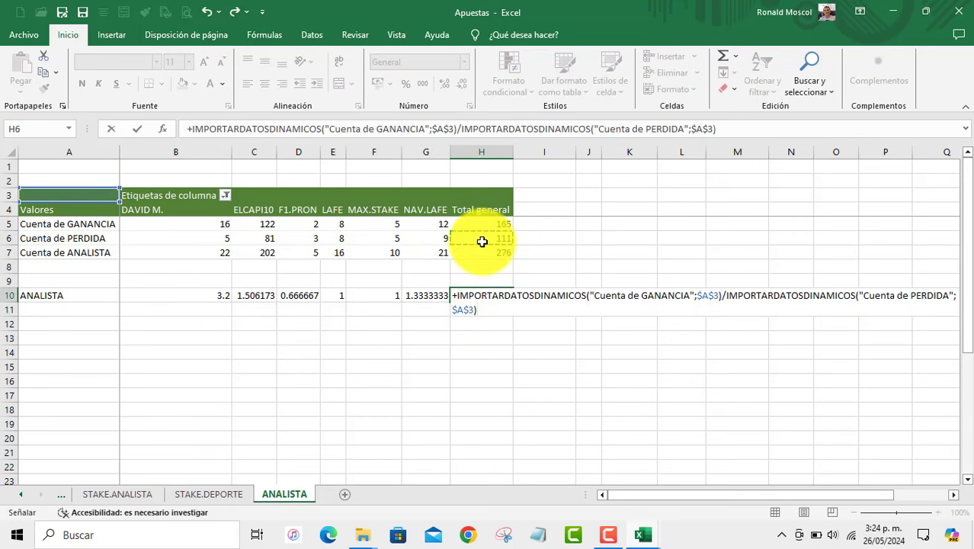
key(Return)
key(Up)
key(ctrl+shift+Left)
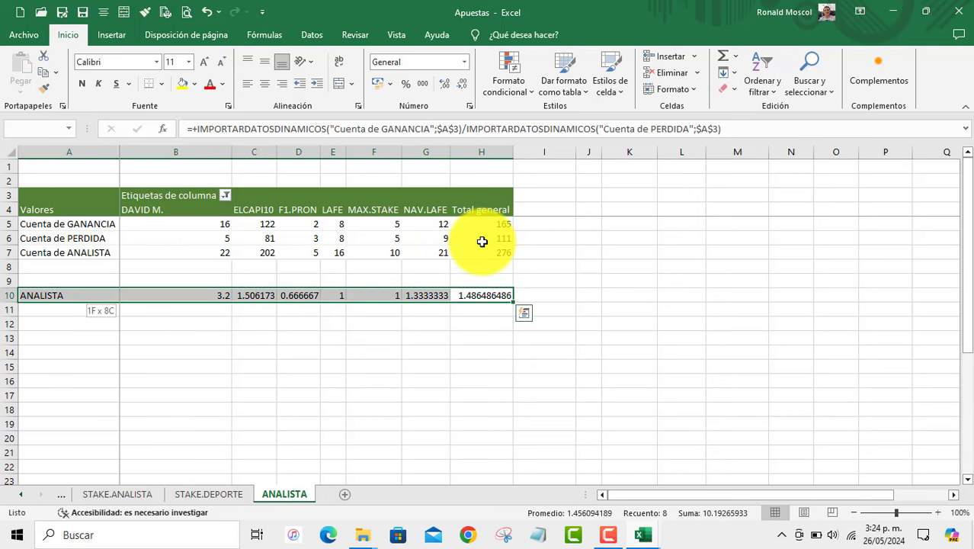
Show the B10:H10 ratios with two decimals, centred in their cells.
key(shift+Right)
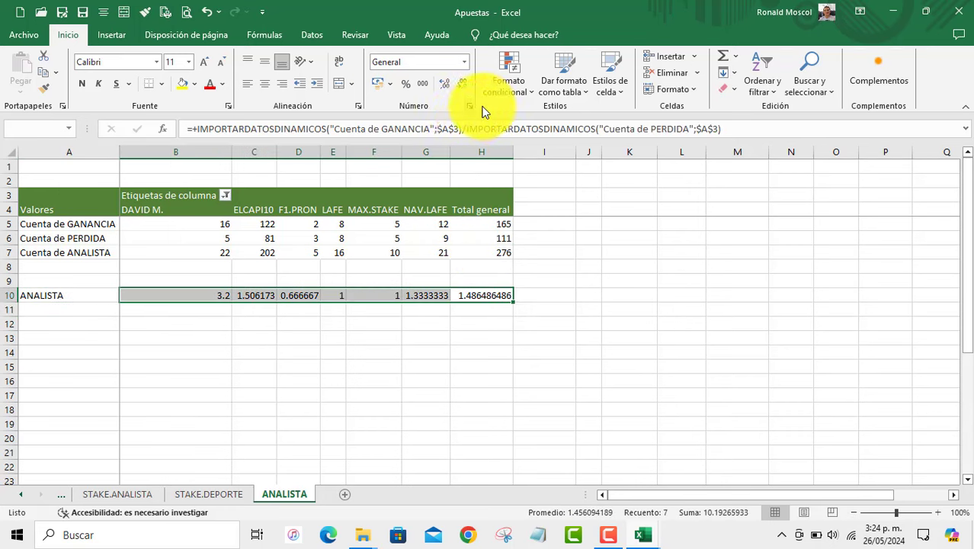
click(459, 84)
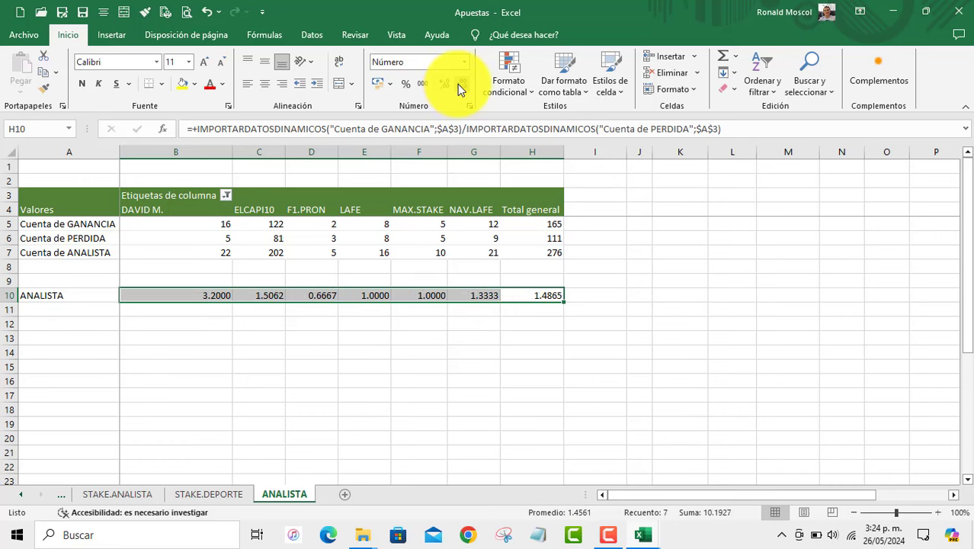
click(264, 83)
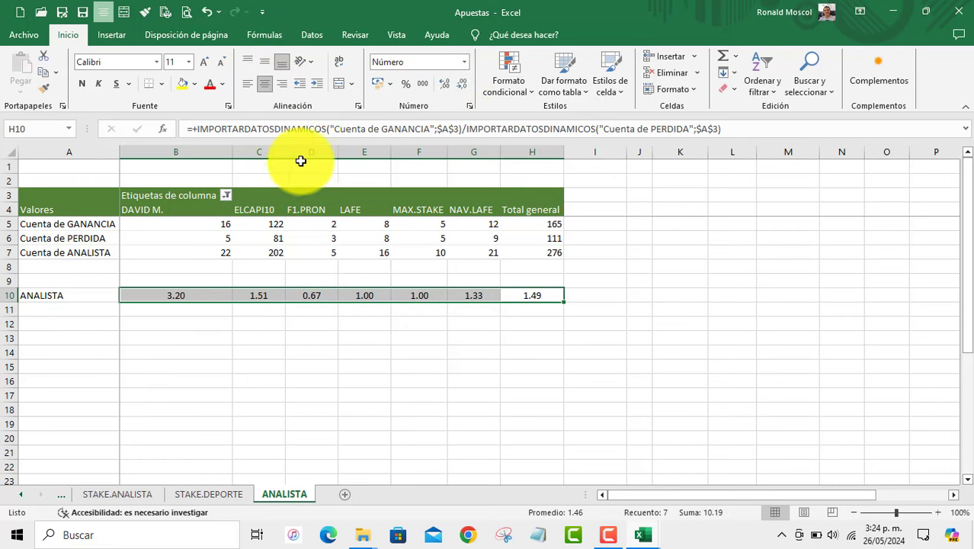
Add a conditional formatting rule giving cell values greater than 1.5 a green fill.
click(515, 93)
click(594, 280)
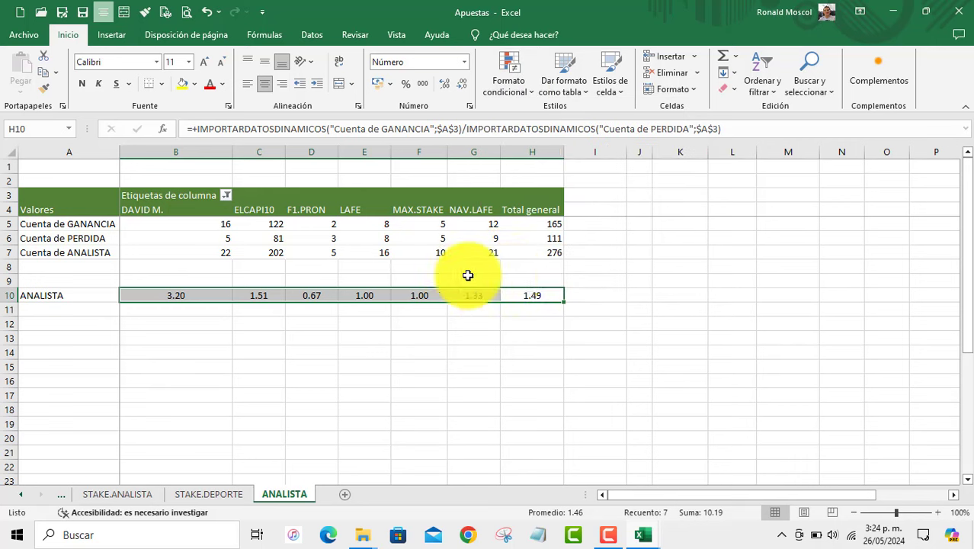
click(236, 283)
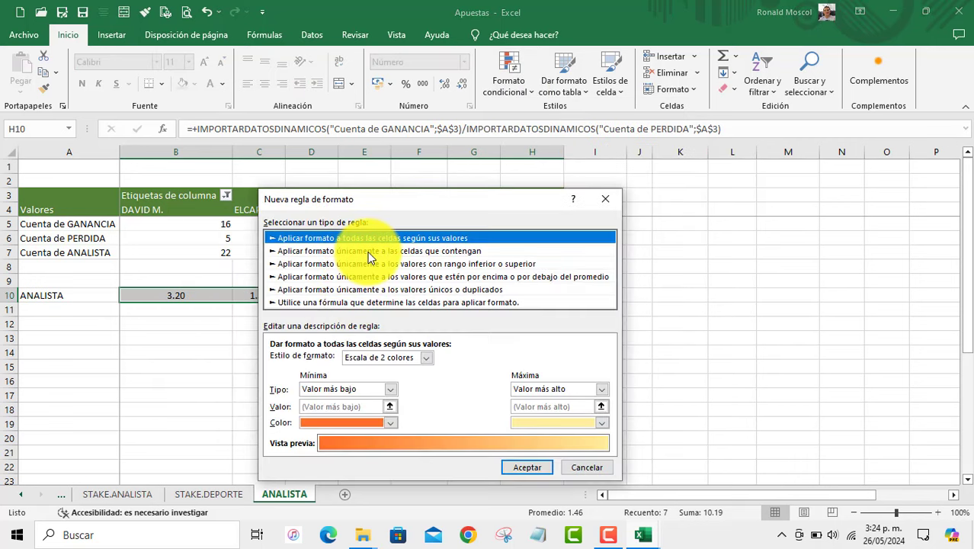
click(371, 256)
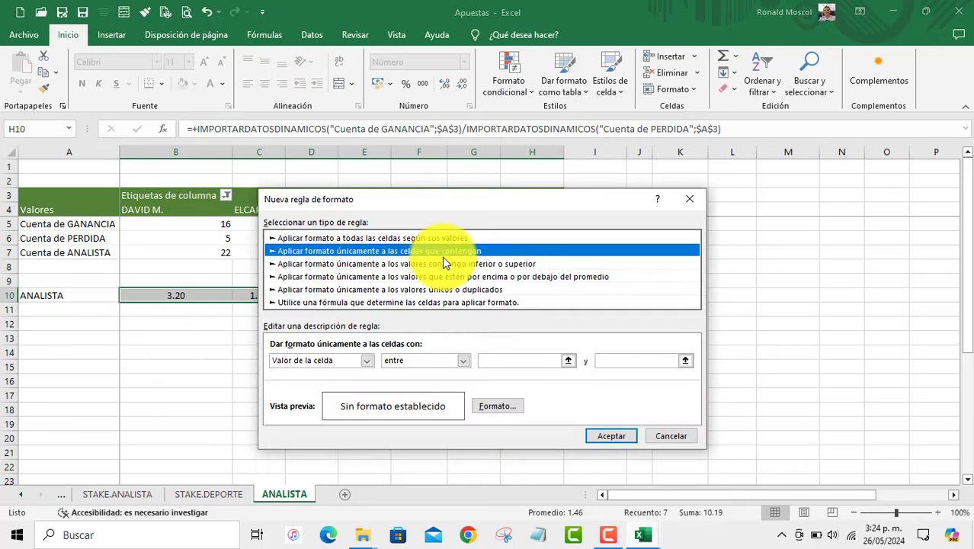
click(442, 364)
click(441, 410)
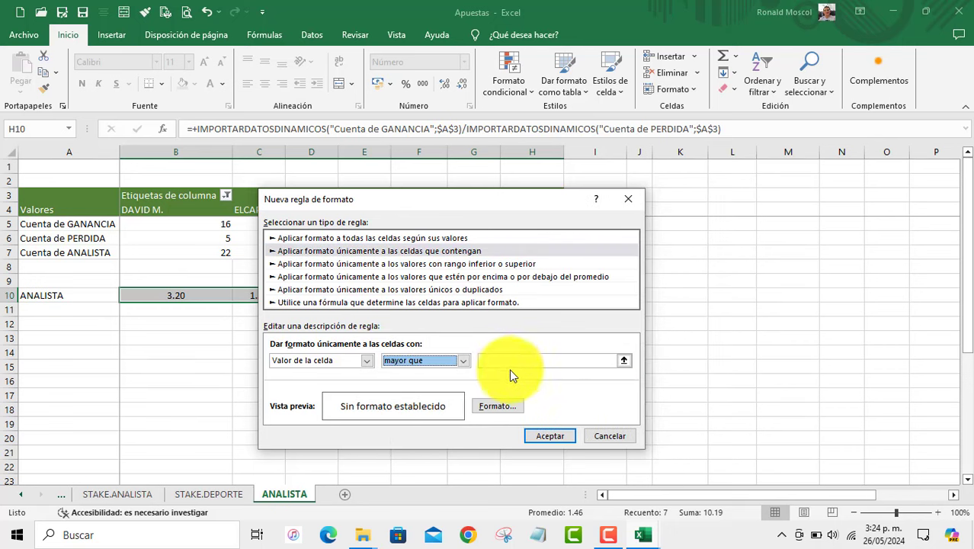
click(519, 358)
text(1.5)
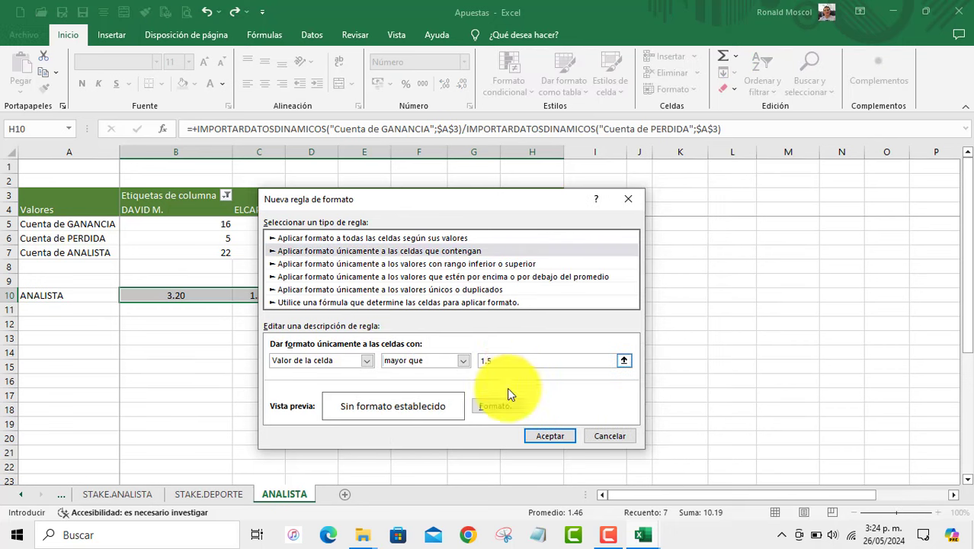
click(497, 407)
click(393, 161)
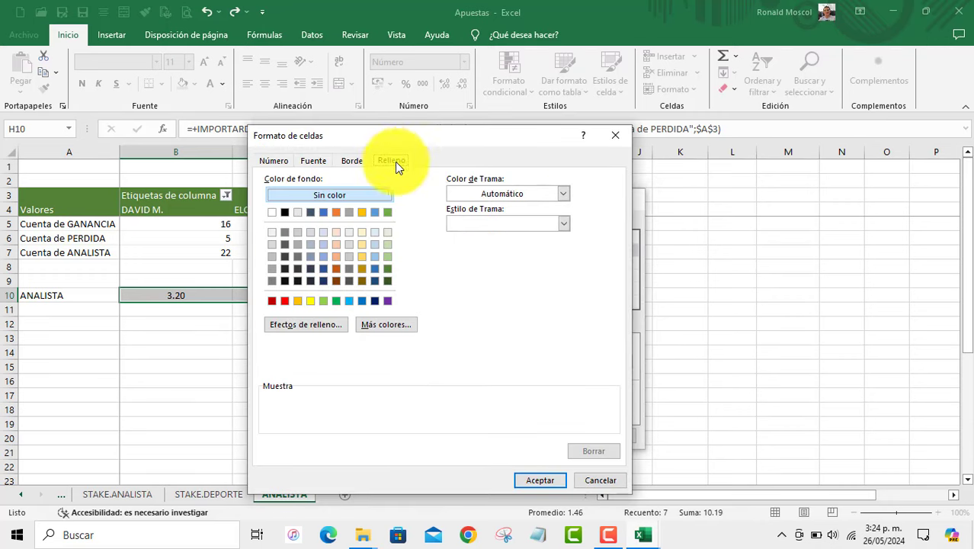
click(334, 300)
click(533, 479)
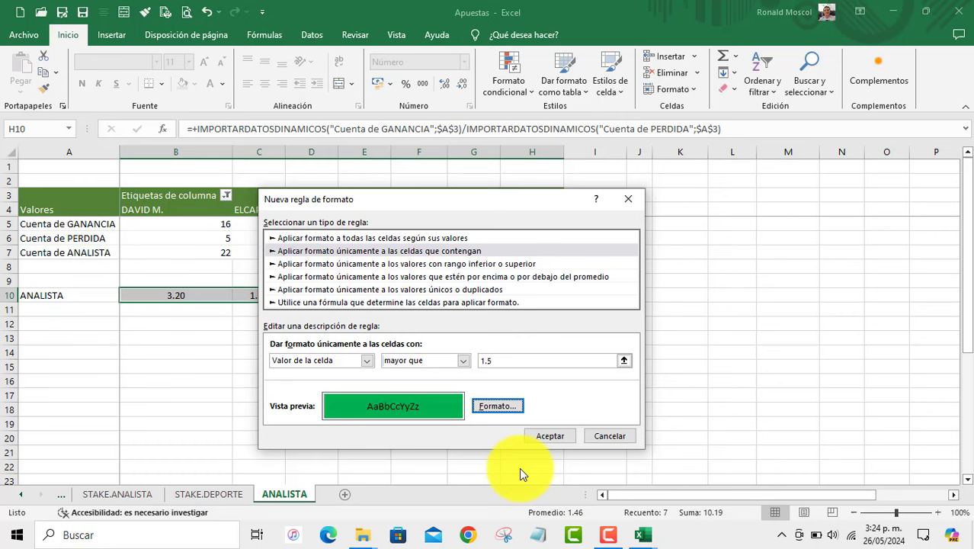
click(548, 436)
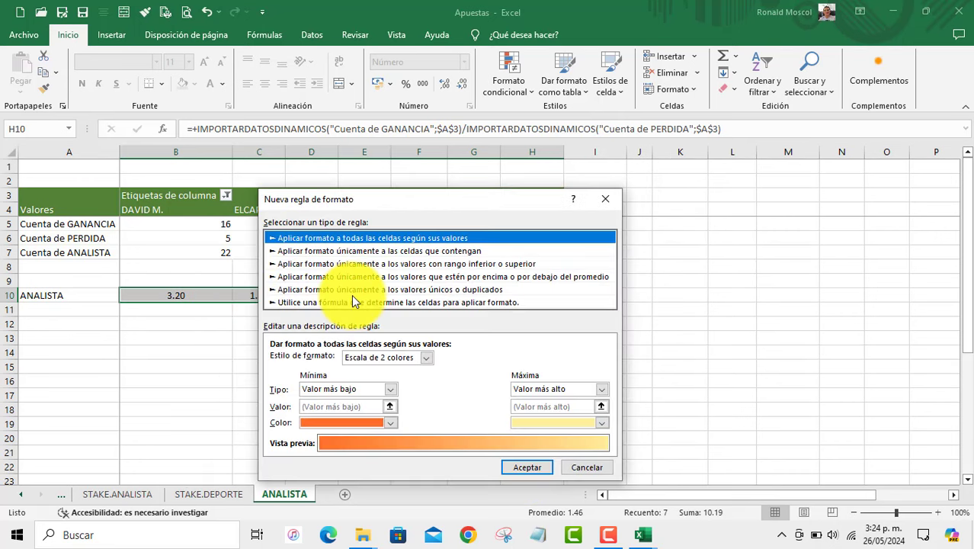
Add a rule filling cell values between 1 and 1.5 orange.
click(375, 251)
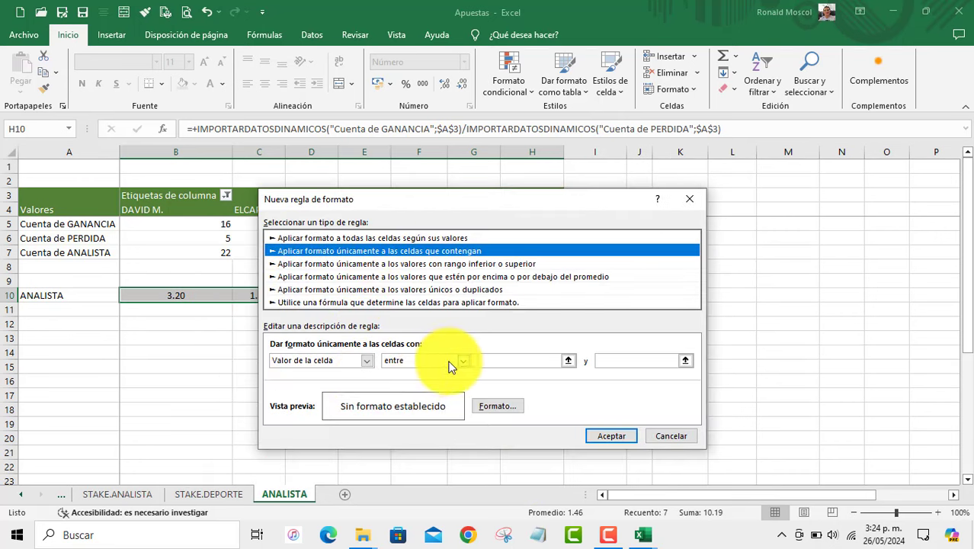
click(511, 361)
text(1)
click(619, 361)
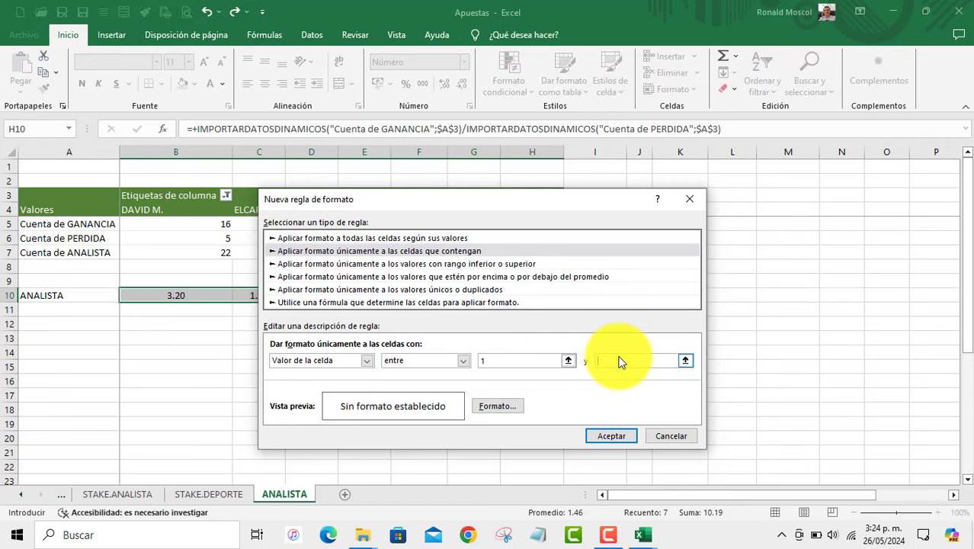
text(1.5)
click(507, 406)
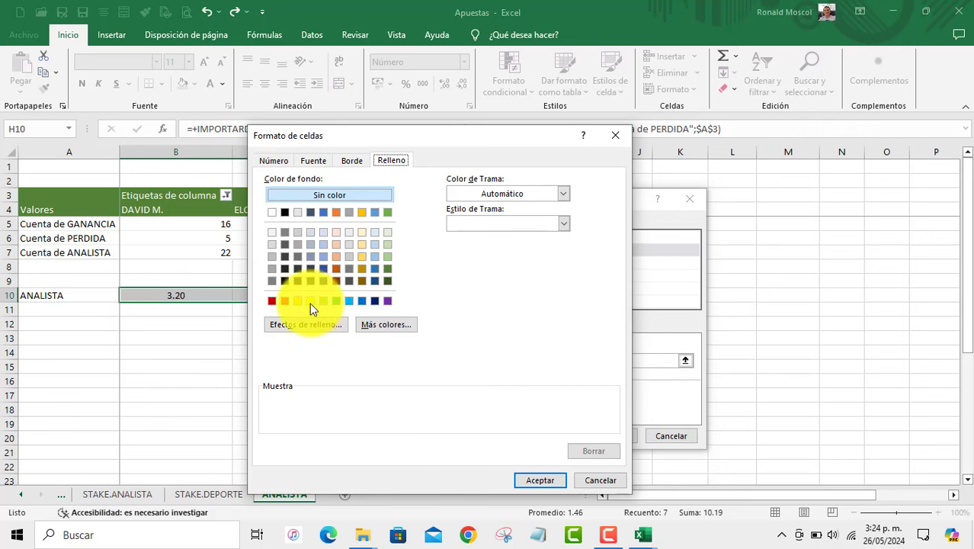
click(298, 301)
click(540, 480)
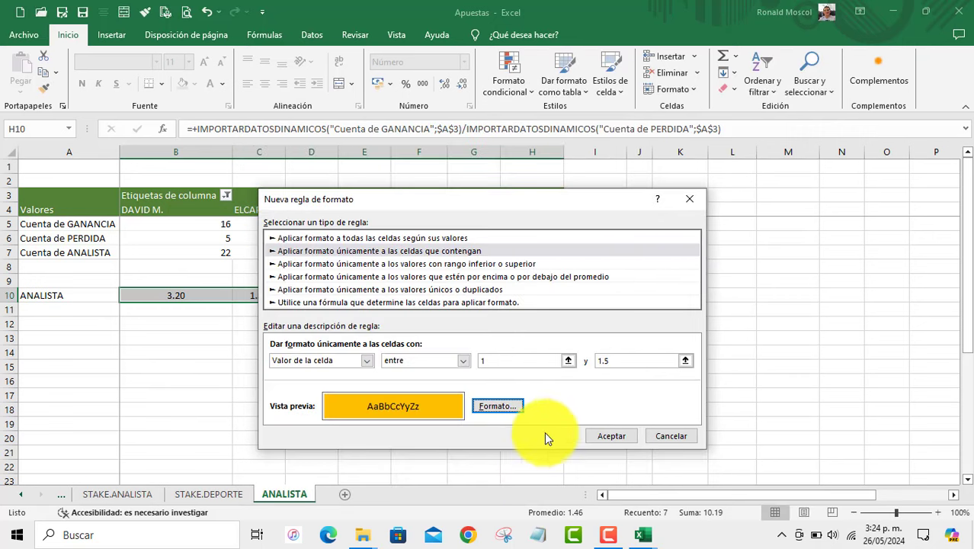
click(602, 436)
Add a rule filling cell values less than 1 red.
click(237, 284)
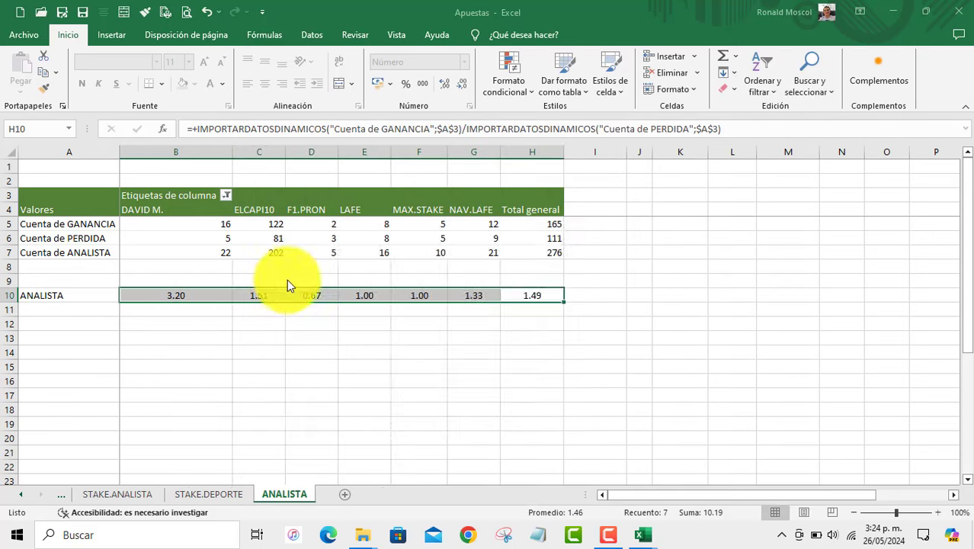
click(339, 263)
click(405, 252)
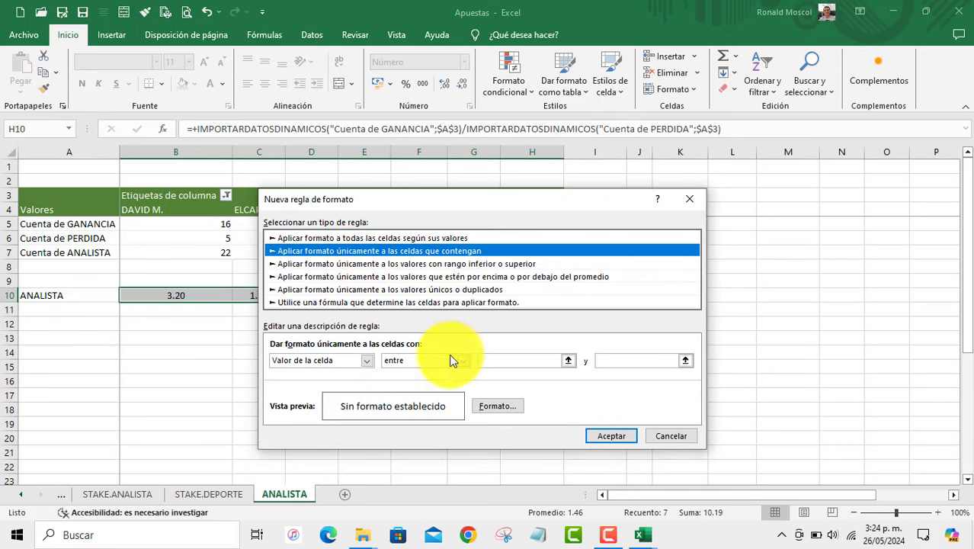
click(424, 361)
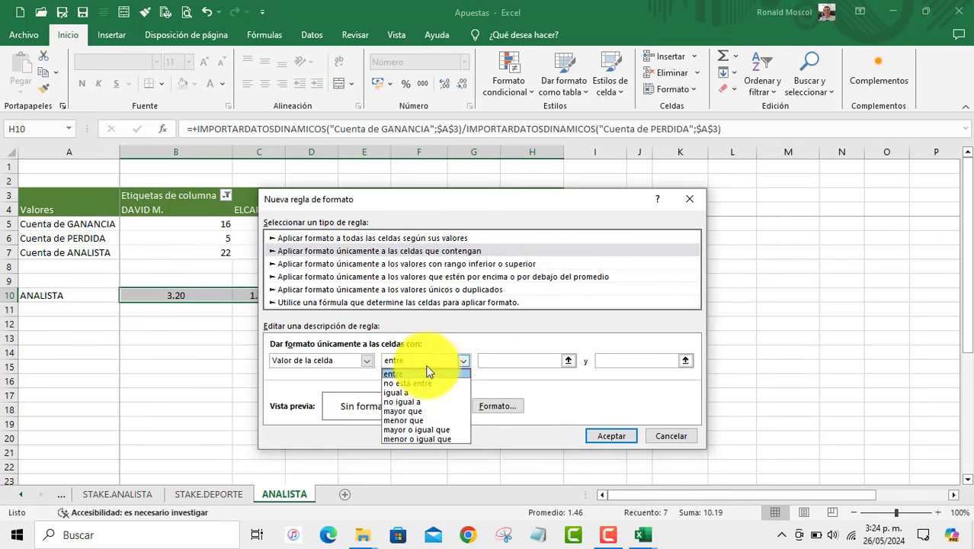
click(430, 419)
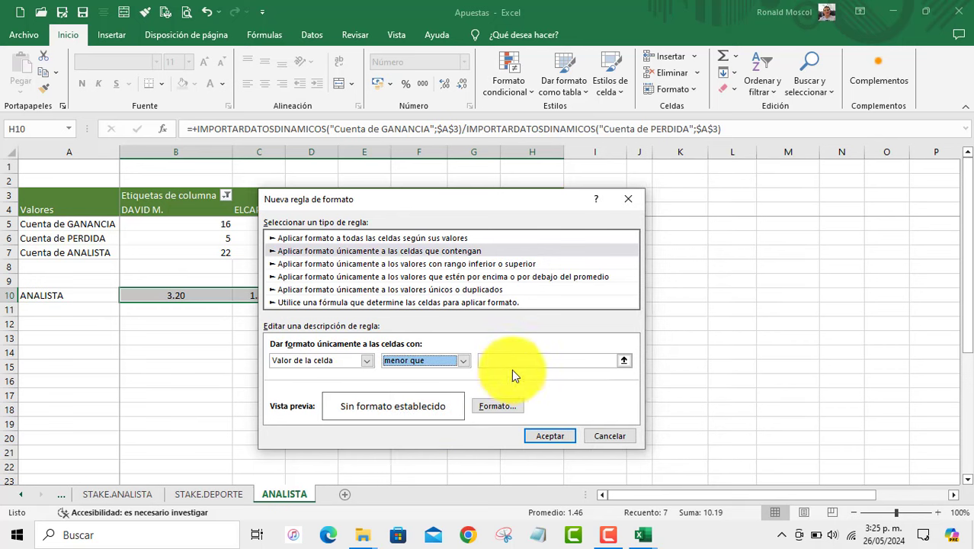
click(542, 361)
text(1)
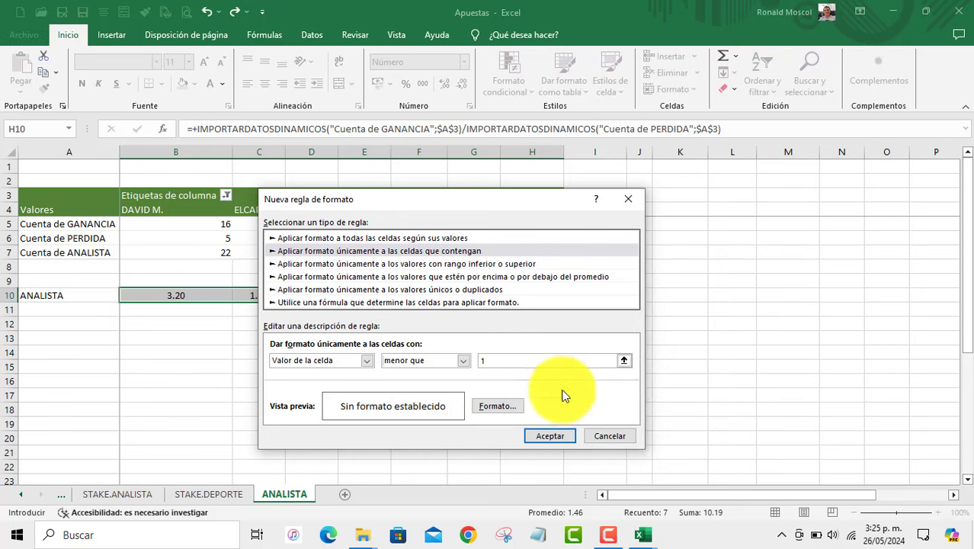
click(491, 406)
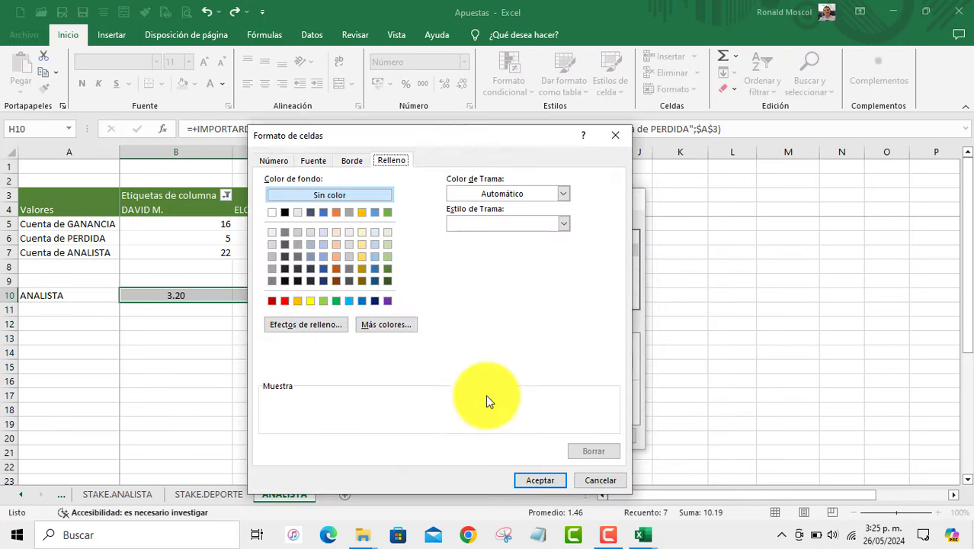
click(285, 301)
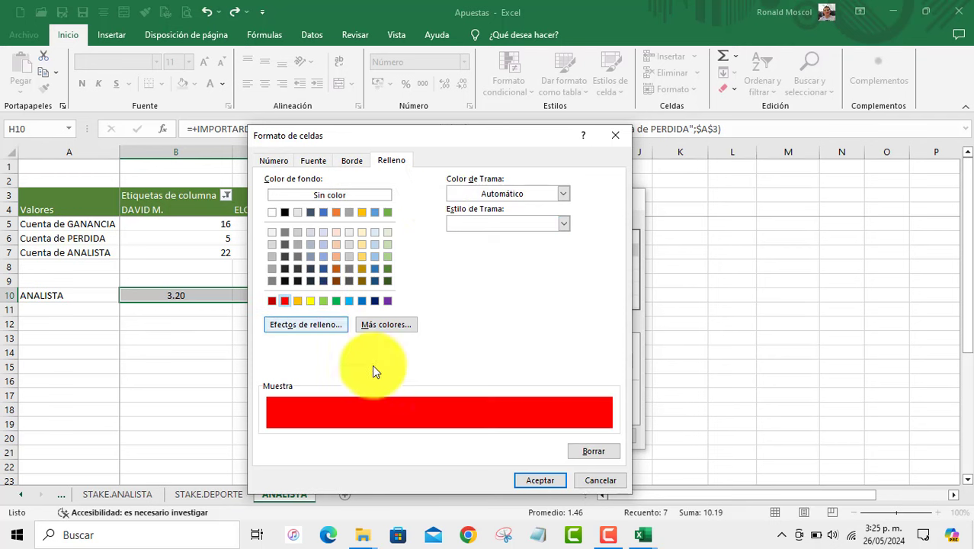
click(541, 480)
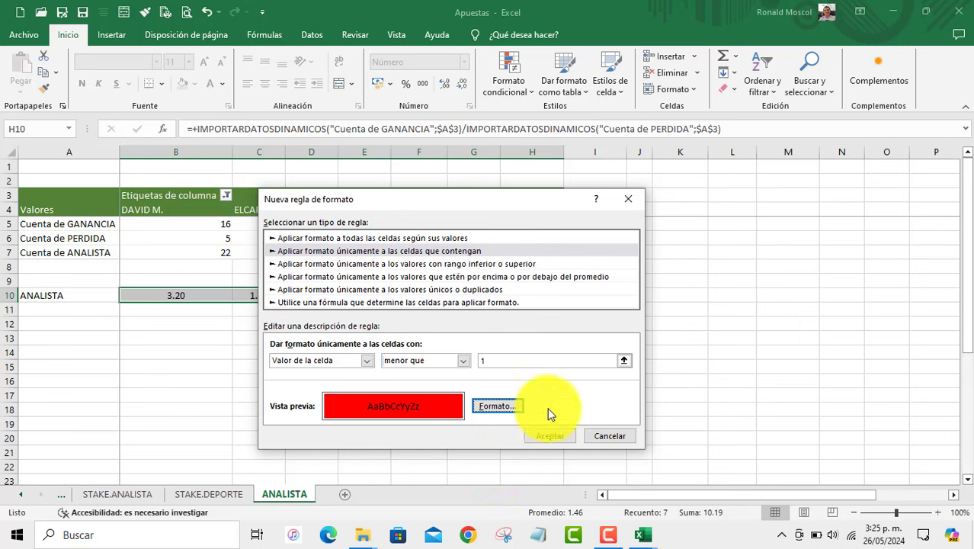
click(555, 435)
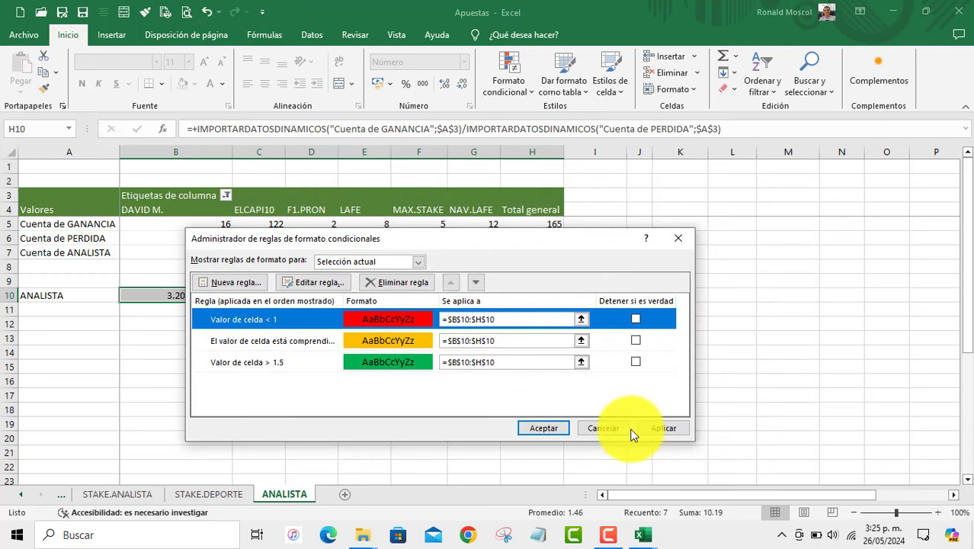
Apply the three colour rules and make pivot columns B–G one even width.
click(550, 428)
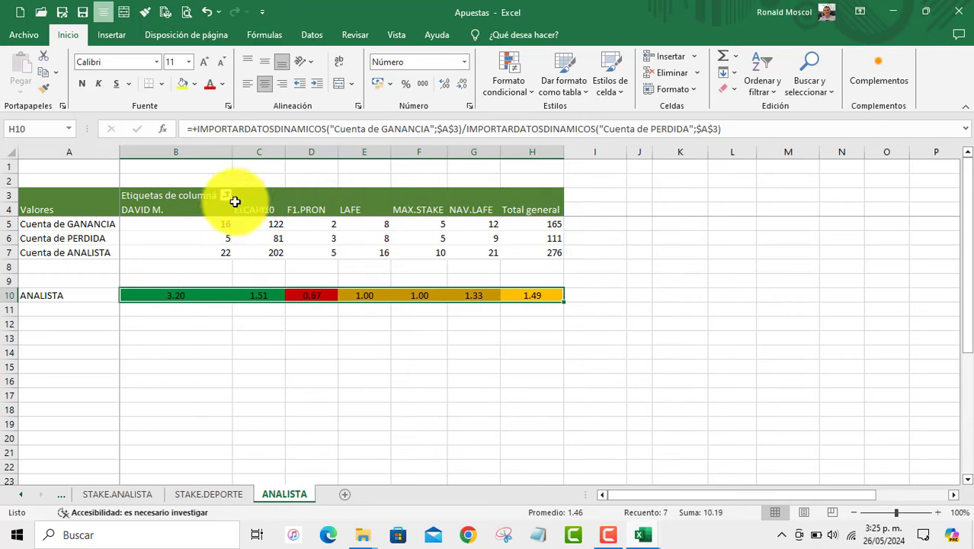
click(194, 253)
drag(202, 152, 510, 150)
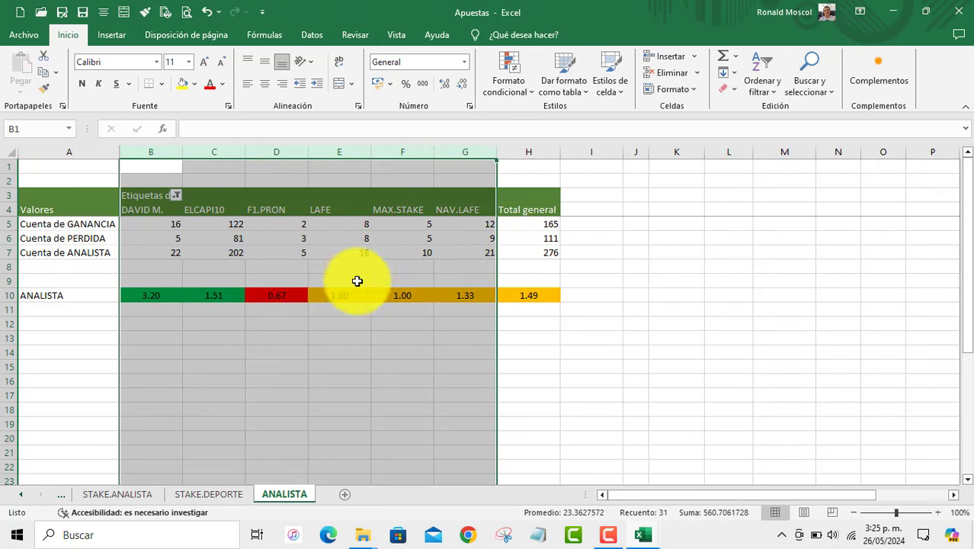
click(290, 305)
Check the row 10 ratio formulas against the pivot's win and loss counts, then type % in A12.
click(156, 297)
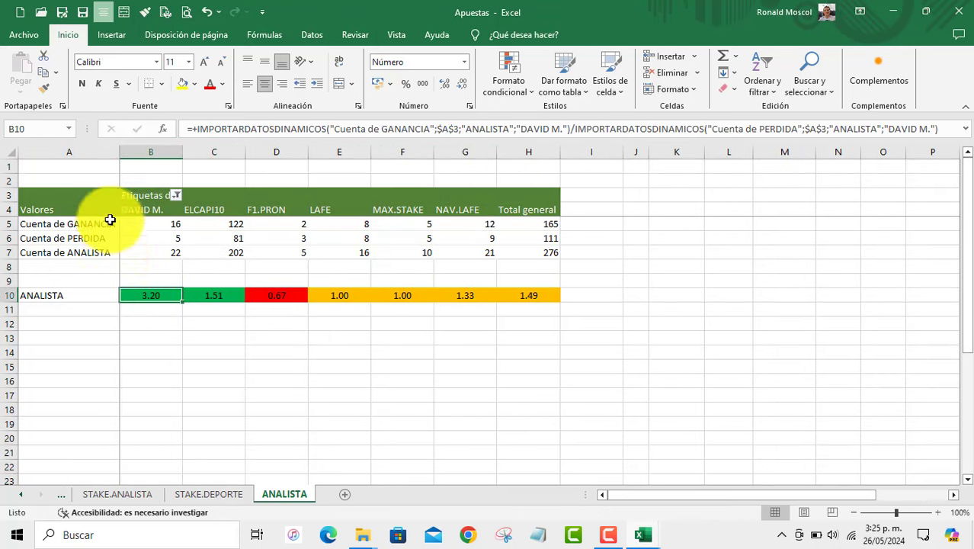
click(172, 236)
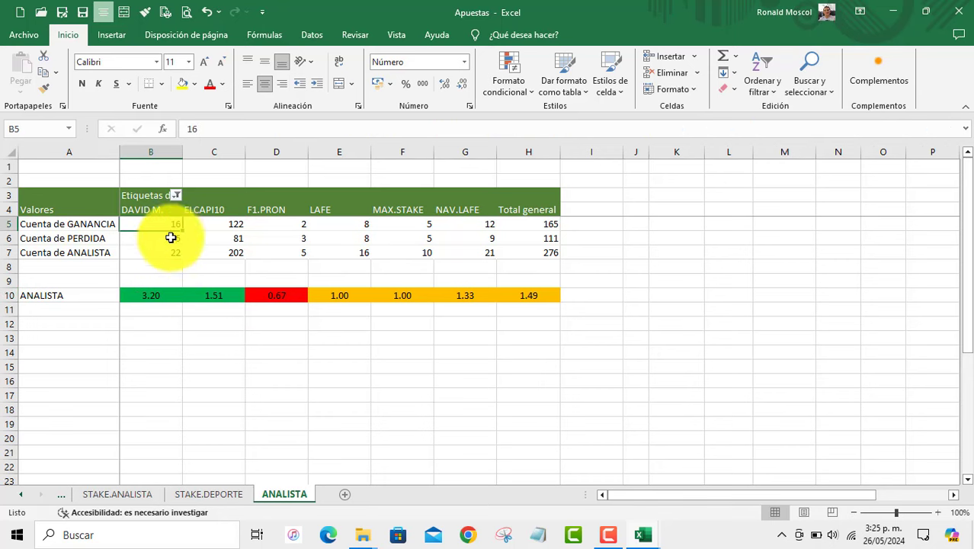
click(273, 294)
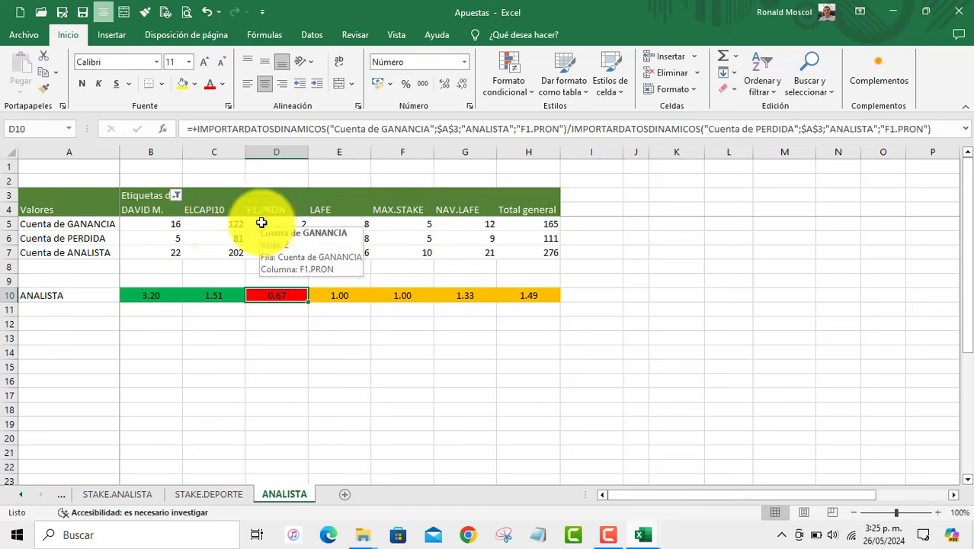
click(277, 210)
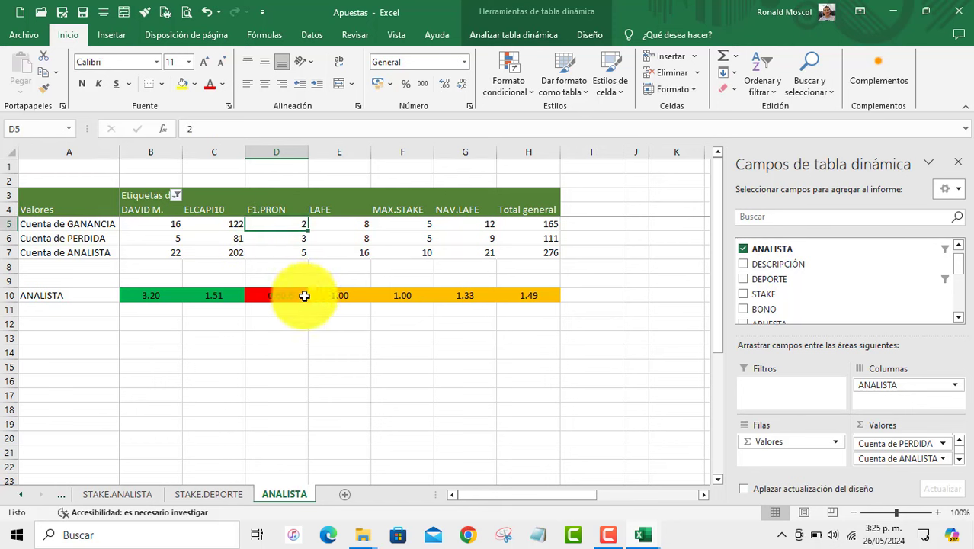
click(337, 294)
mouse_move(358, 223)
mouse_down()
mouse_move(356, 234)
mouse_move(391, 237)
mouse_up()
click(490, 225)
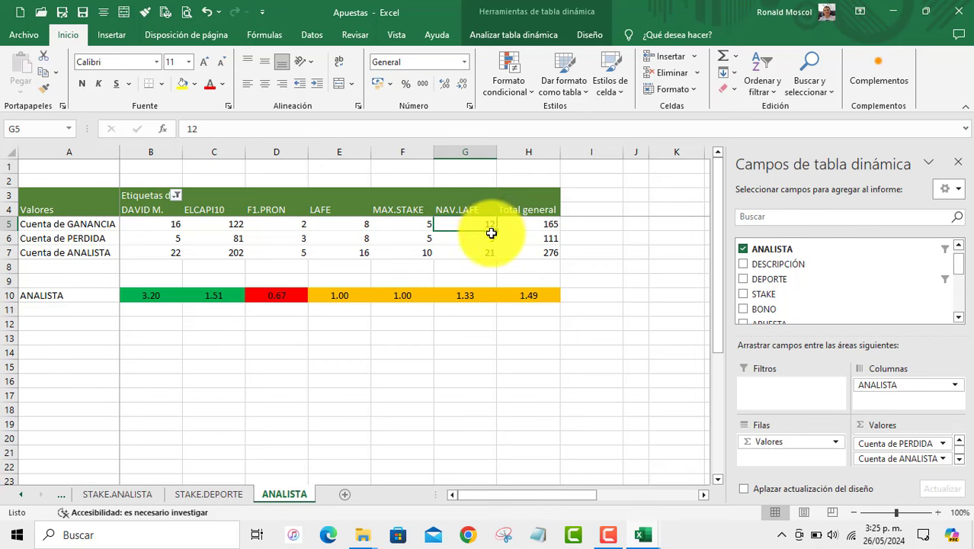
drag(491, 234, 493, 236)
click(476, 296)
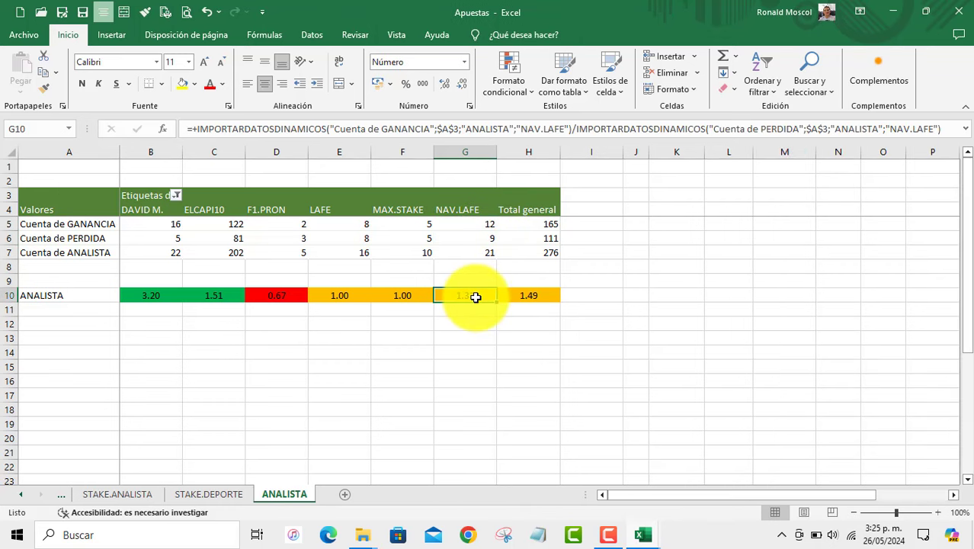
click(216, 297)
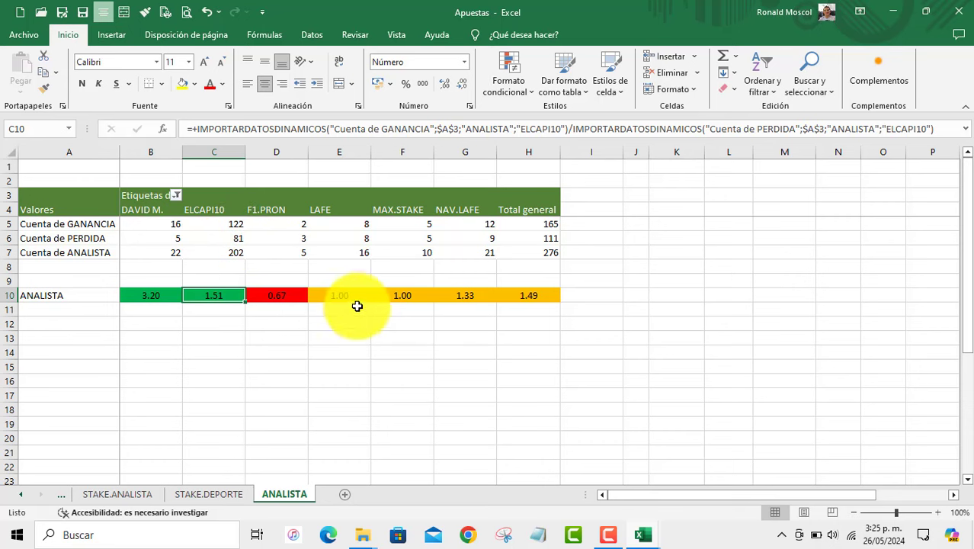
click(99, 330)
text(%)
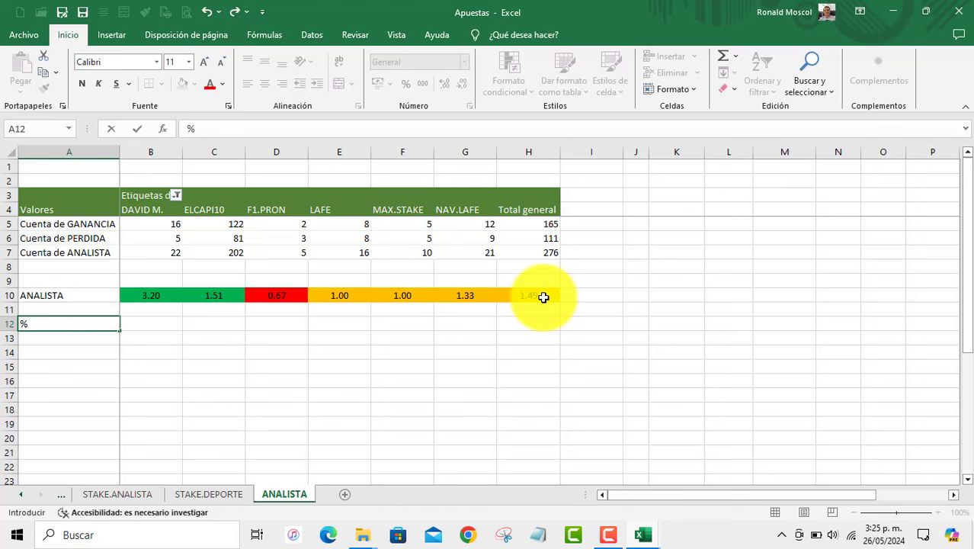
click(179, 326)
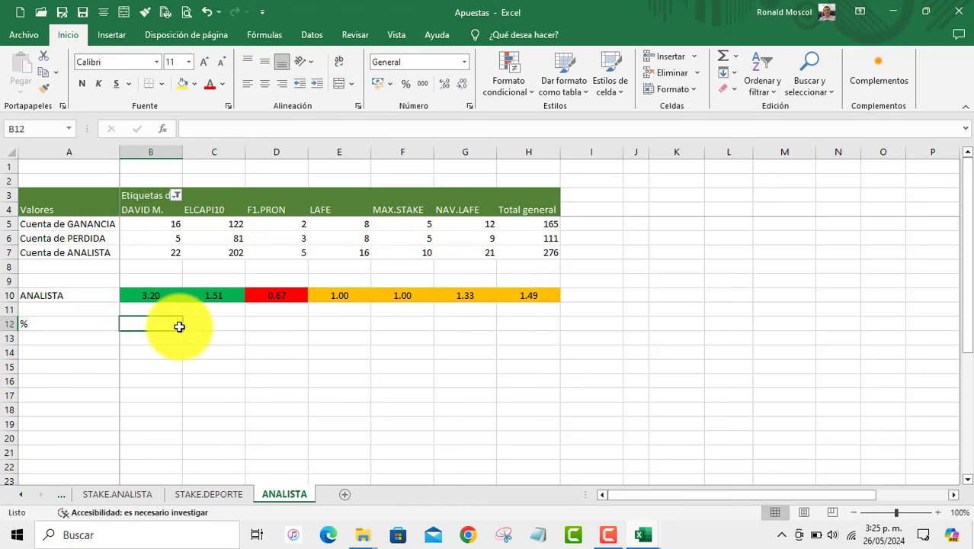
text(+)
click(174, 252)
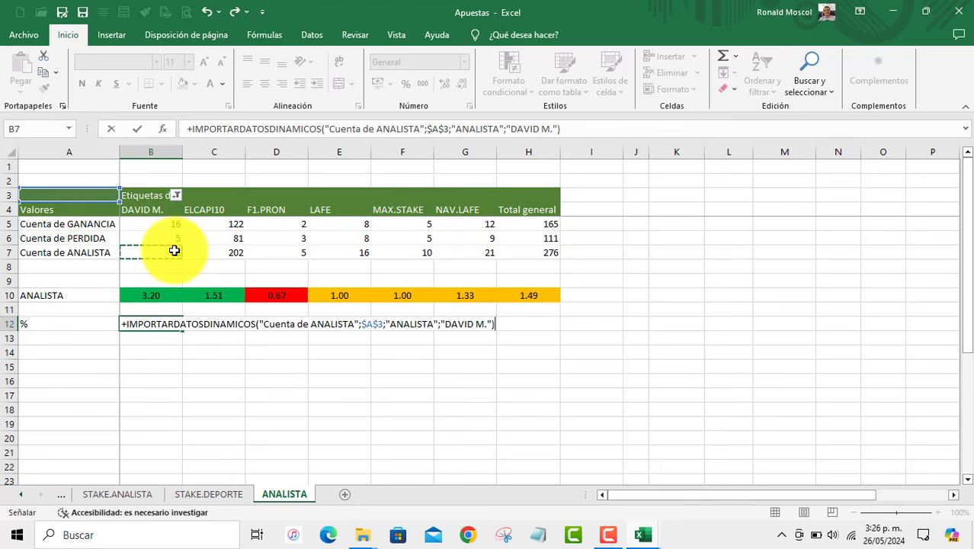
text(/)
click(544, 254)
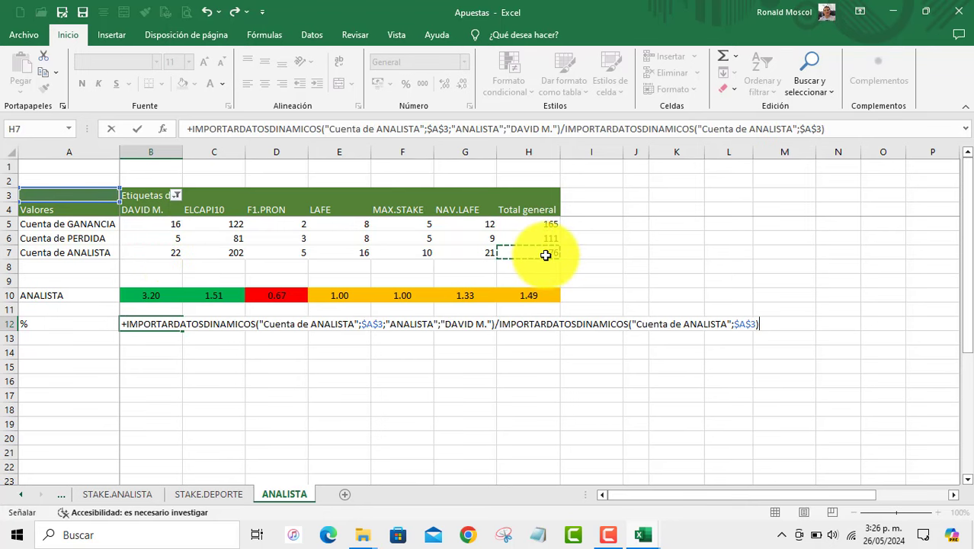
key(Return)
click(214, 324)
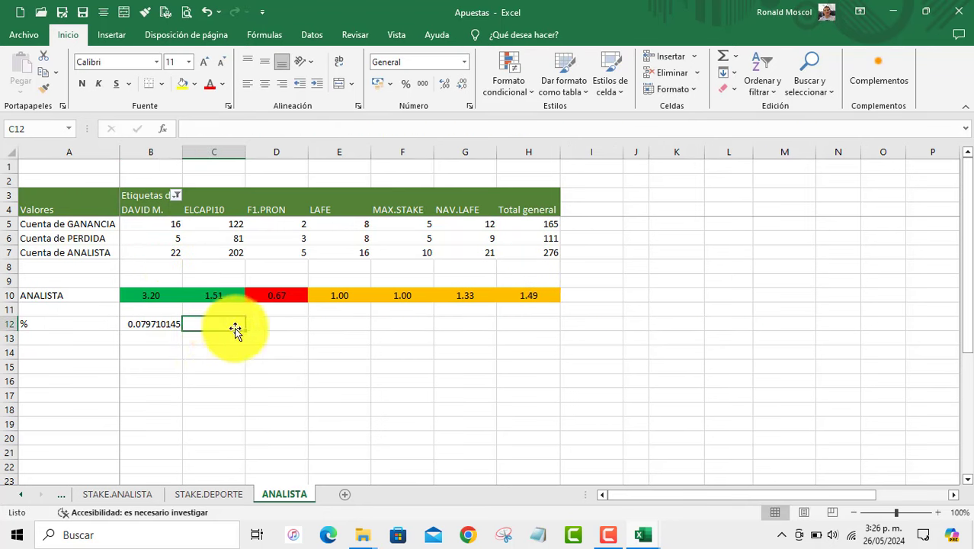
text(+)
click(226, 253)
text(/)
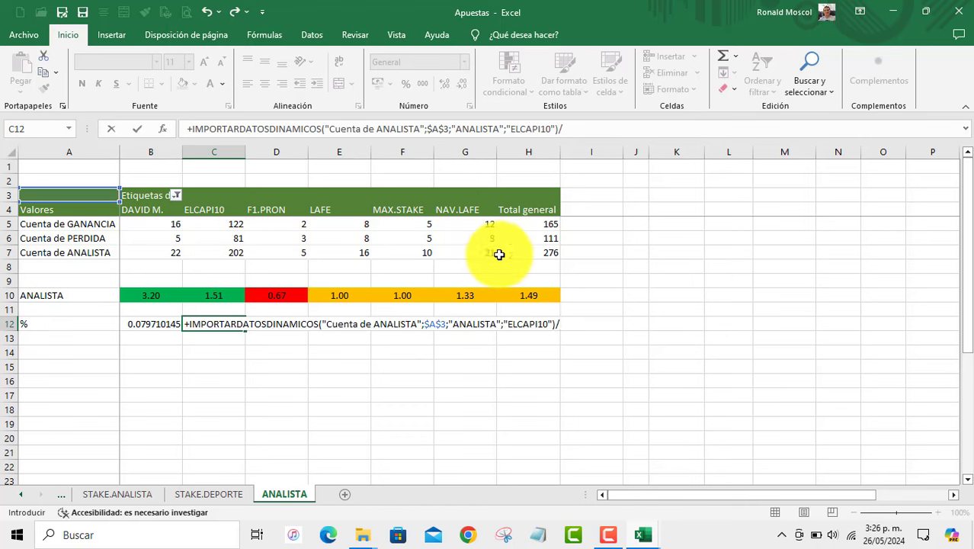
click(535, 252)
key(Return)
Enter F1.PRON's and LAFE's shares of the 276 total in D12 and E12.
click(270, 324)
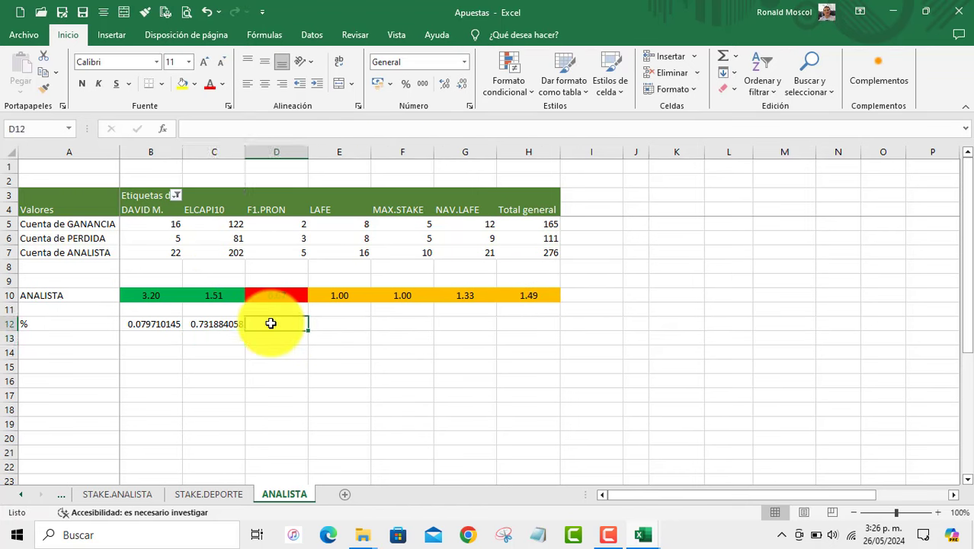
text(+)
click(297, 251)
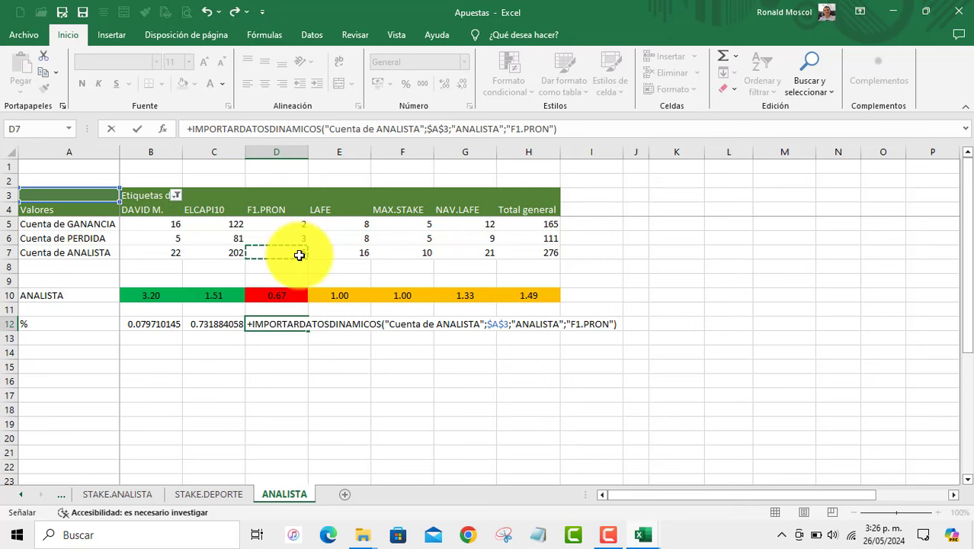
text(/)
click(541, 253)
key(Return)
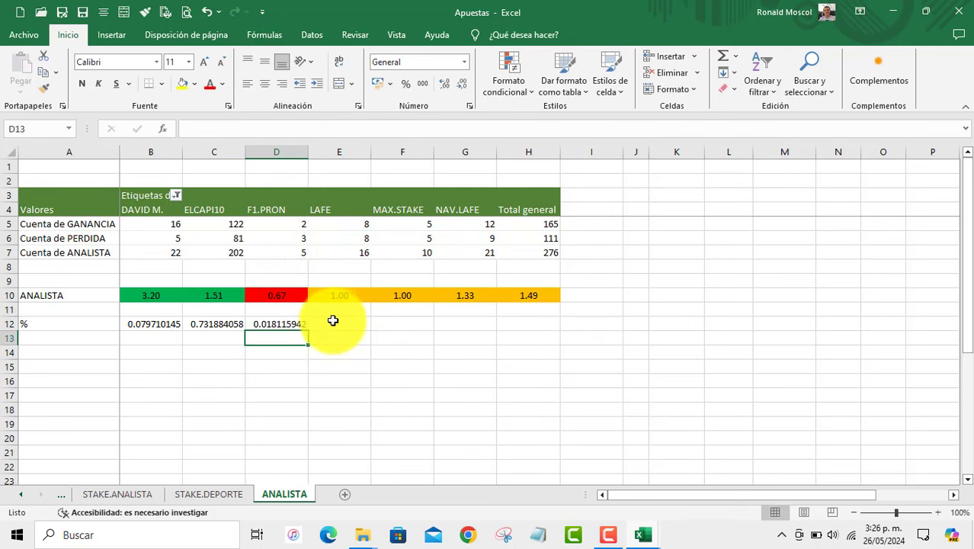
click(343, 321)
text(+)
click(353, 257)
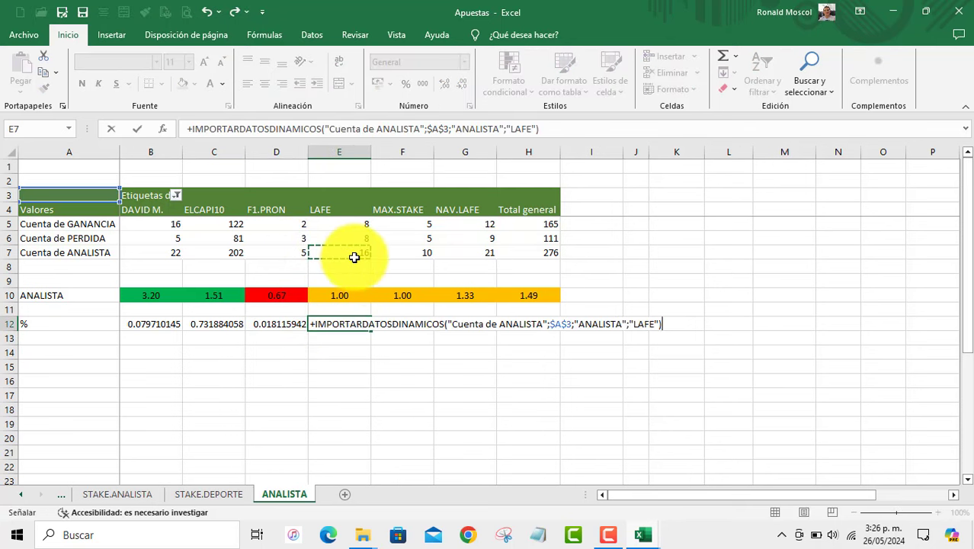
text(/)
click(538, 253)
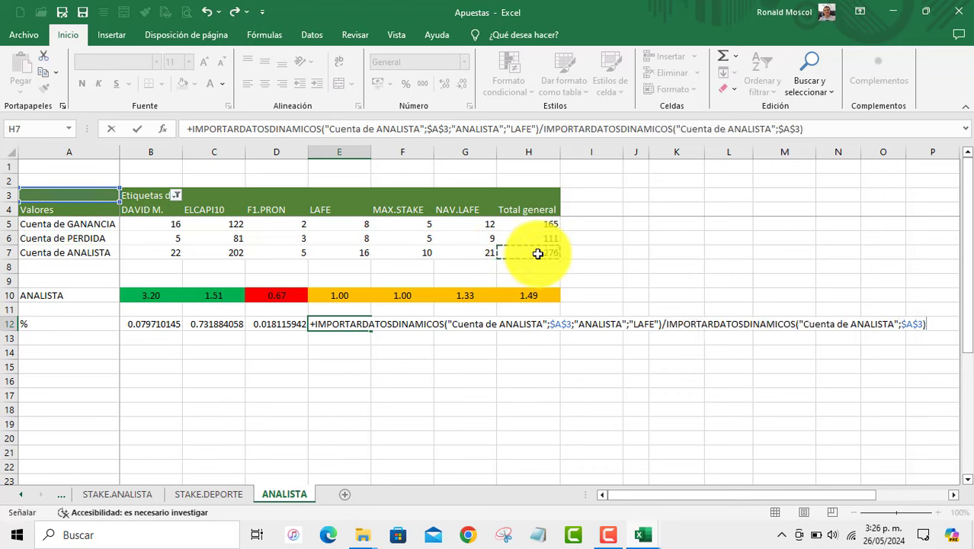
key(Return)
Enter MAX.STAKE's and NAV.LAFE's shares in F12 and G12, then select A12:G12.
click(404, 321)
text(+)
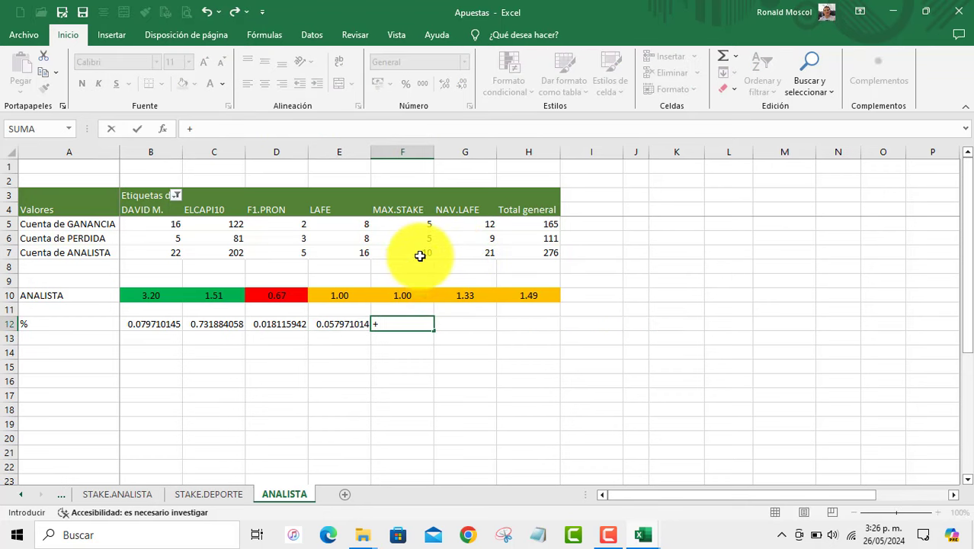
click(420, 256)
text(/)
click(539, 253)
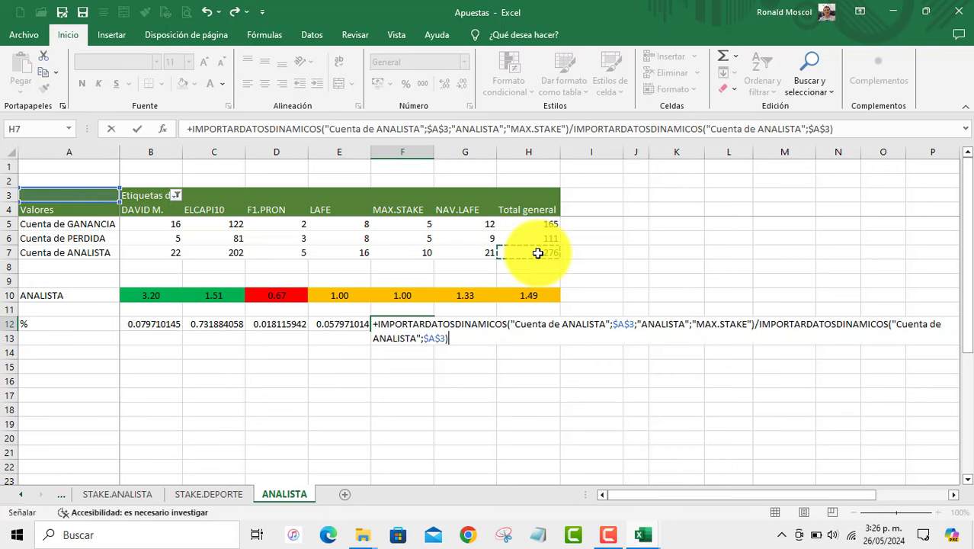
key(Return)
click(461, 323)
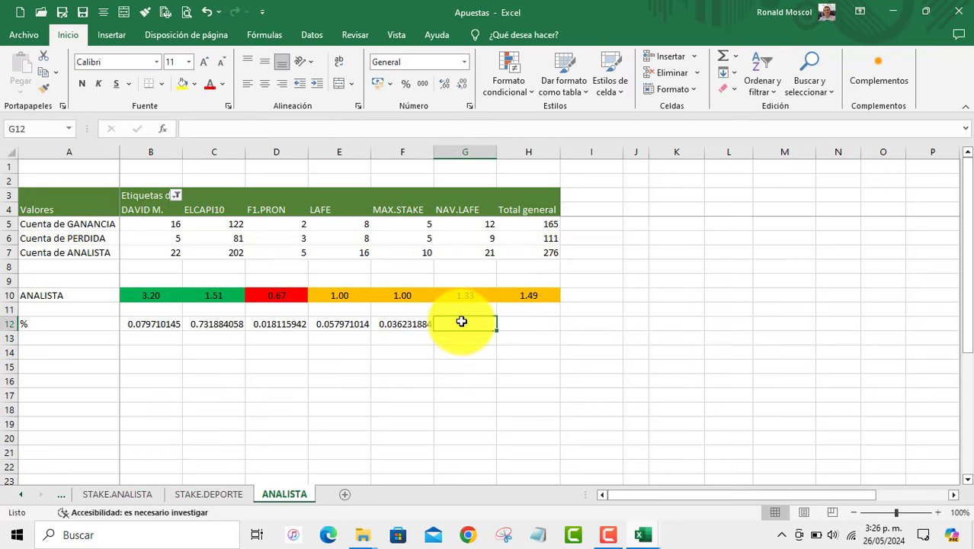
text(+)
click(467, 255)
text(/)
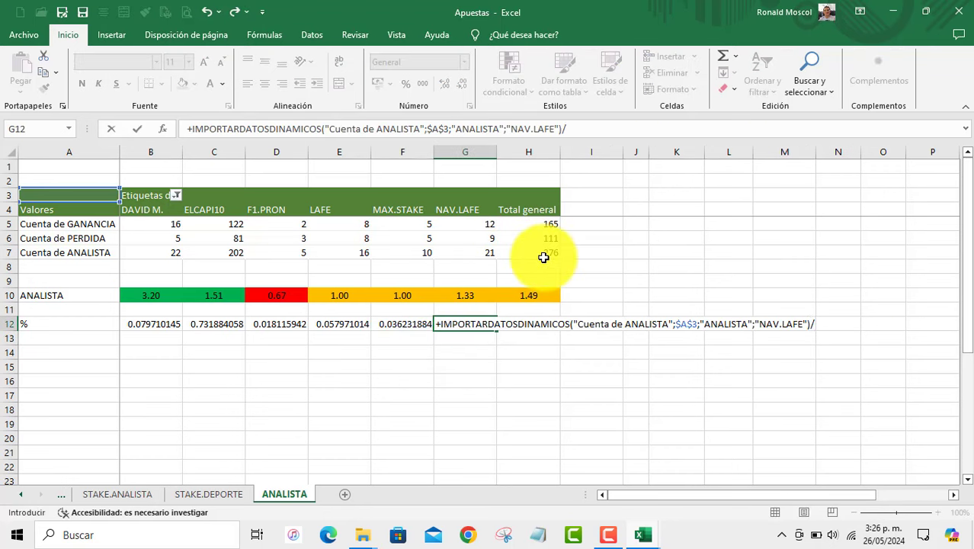
click(543, 257)
key(Return)
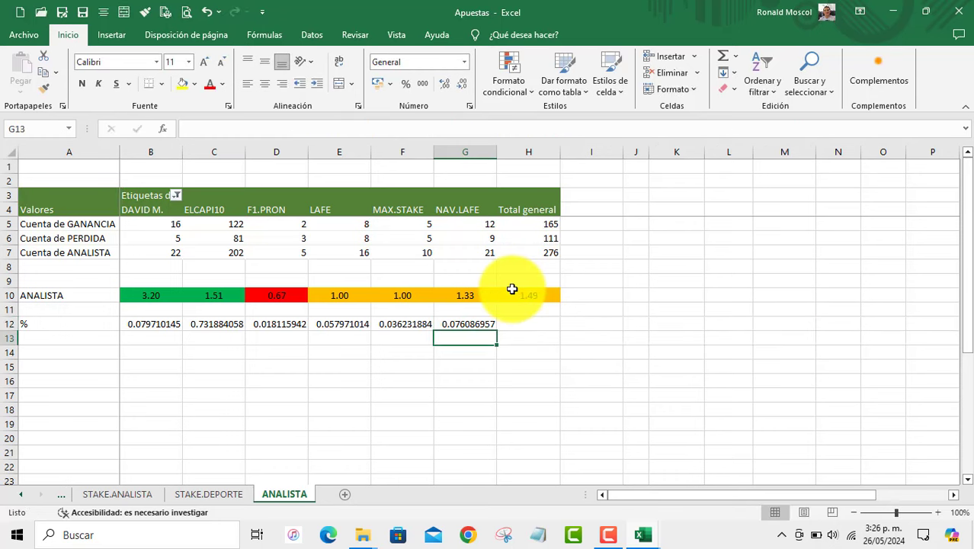
key(Up)
key(ctrl+shift+Left)
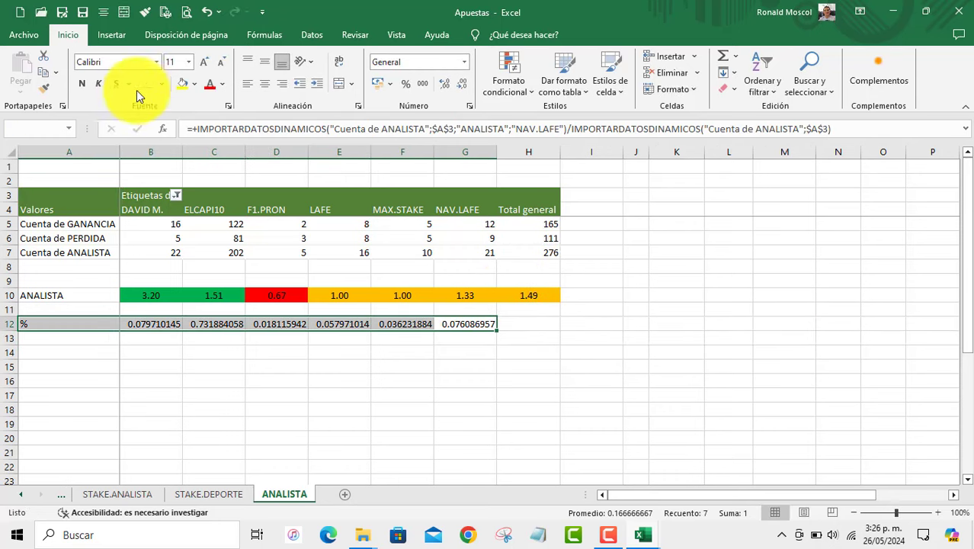
Format the row 12 shares as centred italic percentages with no decimals.
click(98, 84)
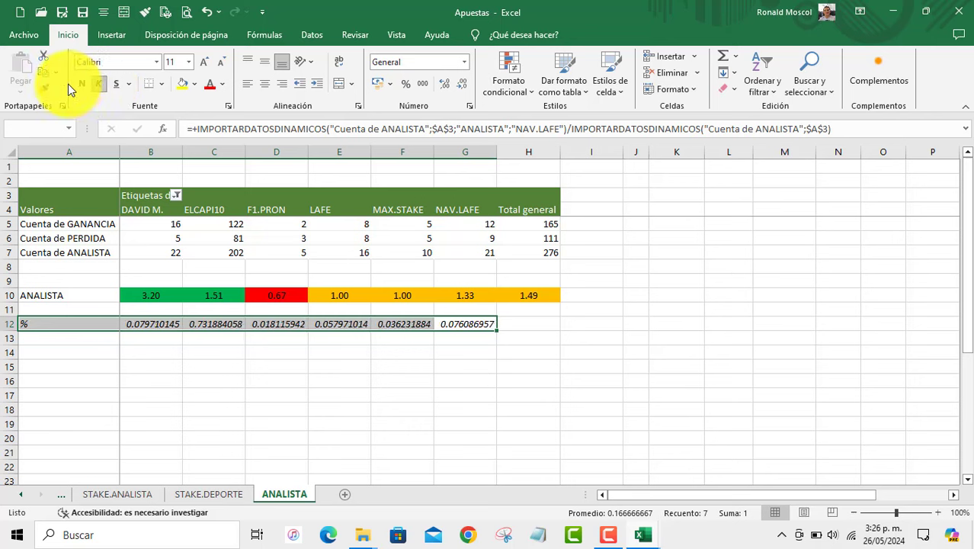
click(82, 84)
click(461, 86)
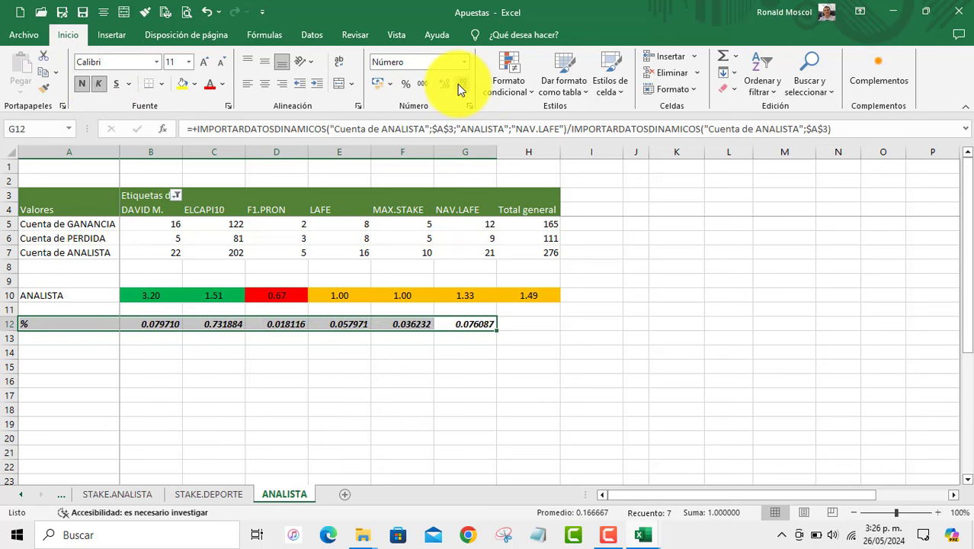
click(460, 84)
click(406, 84)
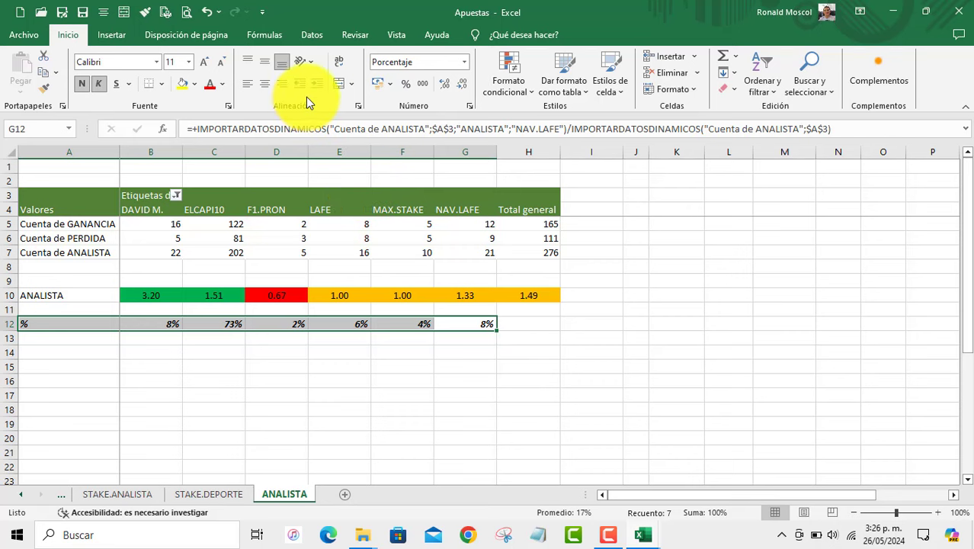
click(265, 84)
click(209, 351)
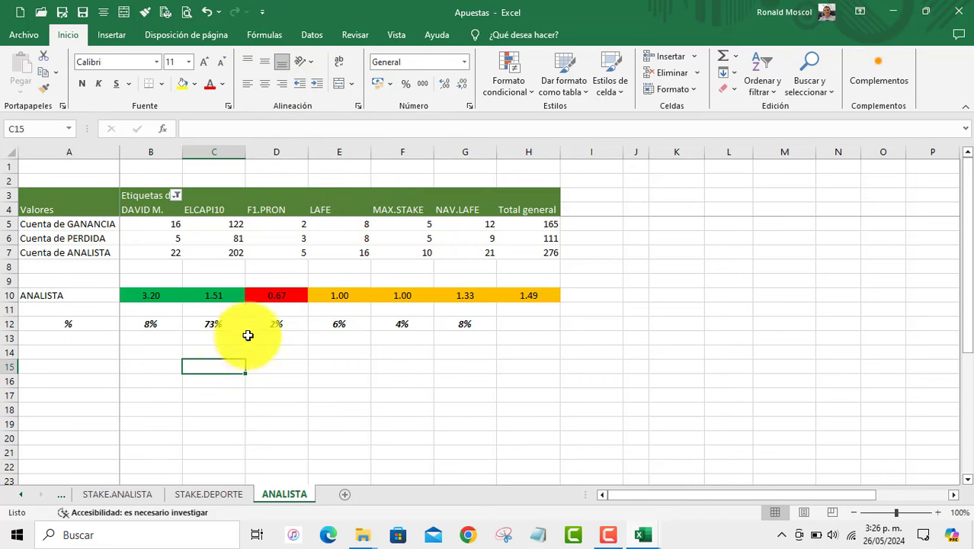
click(318, 349)
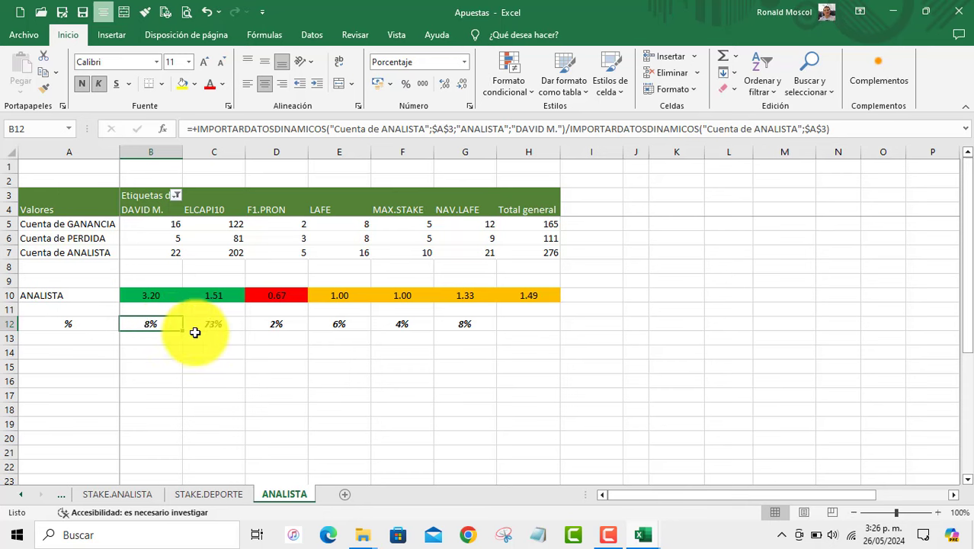
key(F2)
click(200, 324)
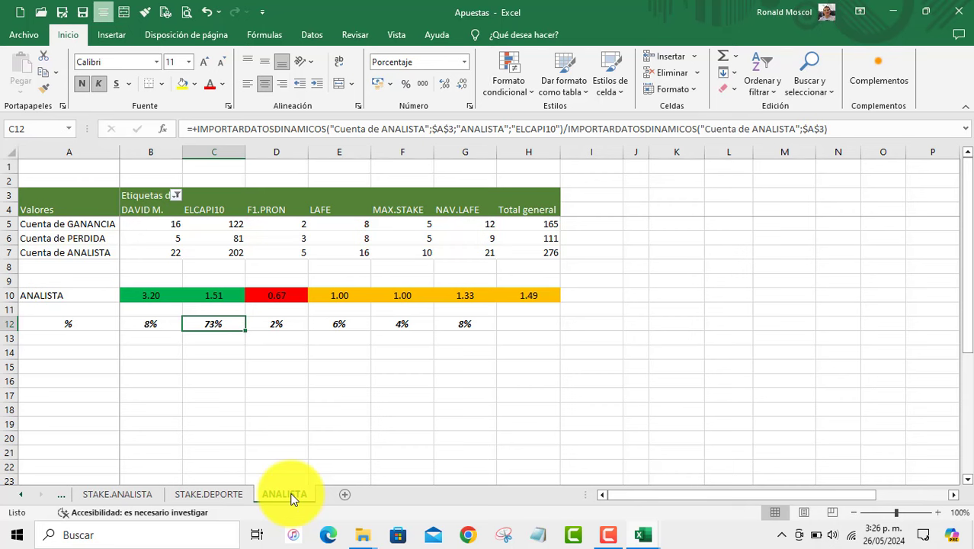
Copy the ANALISTA sheet and delete the ratio and percentage rows 9–12 from the copy.
mouse_move(325, 496)
mouse_down()
mouse_move(341, 490)
mouse_move(305, 495)
mouse_move(329, 493)
mouse_up()
click(235, 495)
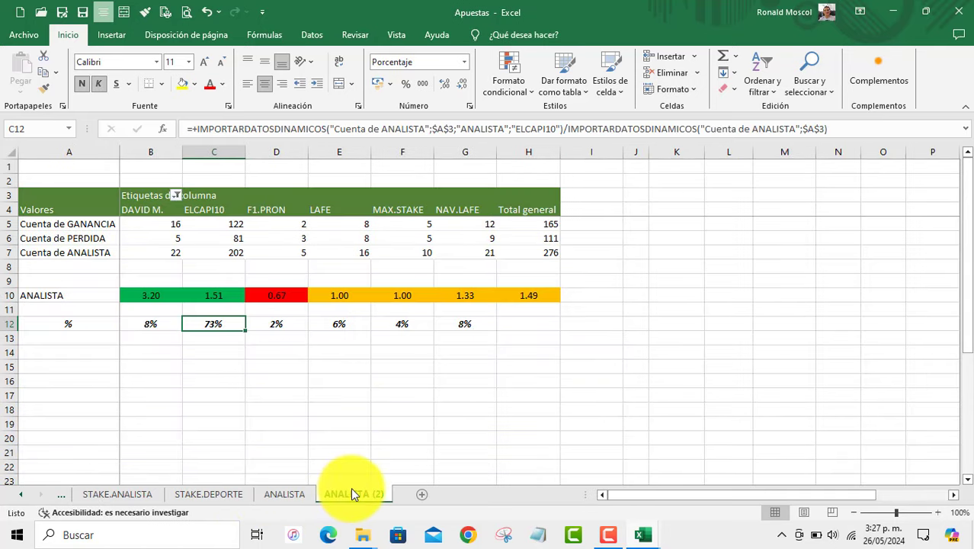
drag(9, 281, 9, 324)
right_click(114, 331)
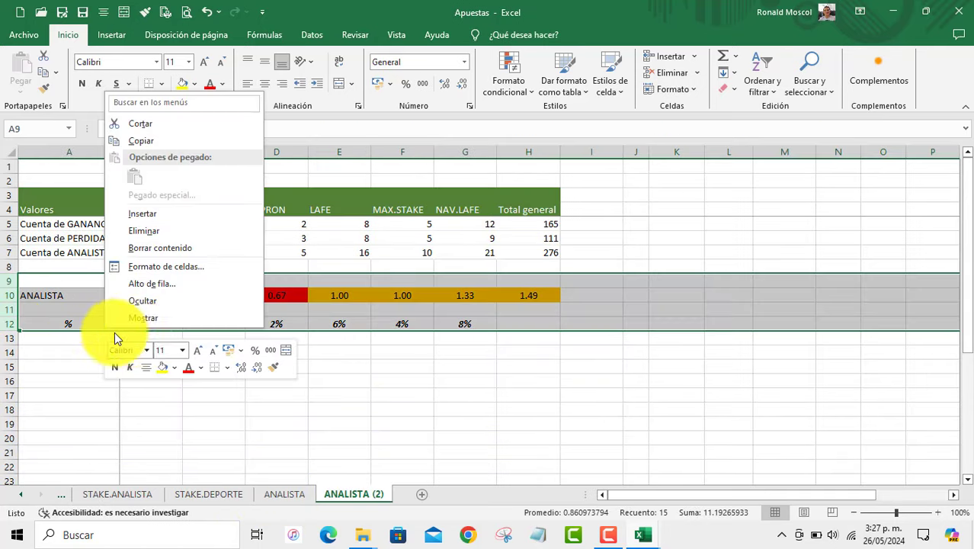
click(167, 232)
click(232, 323)
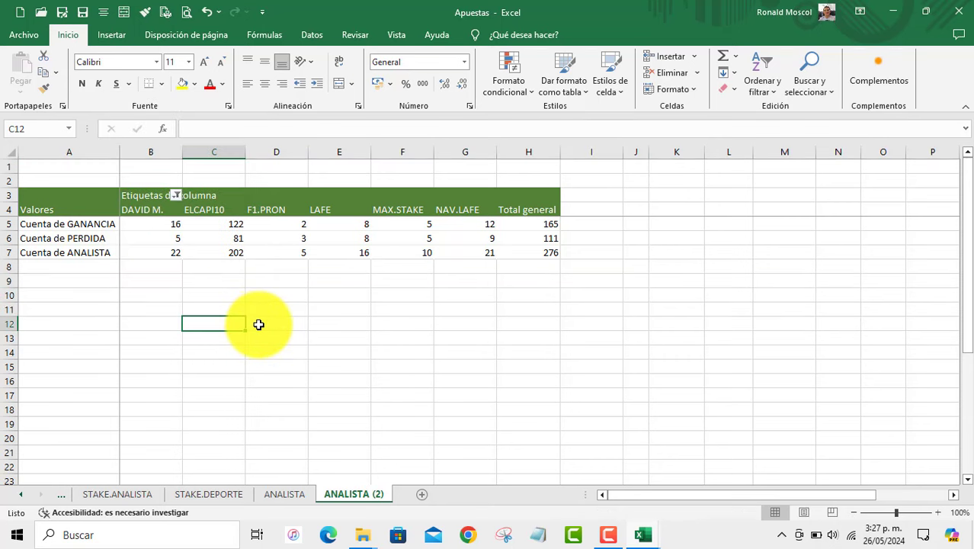
Rename the copied pivot sheet to ANALISTA.F.
click(221, 253)
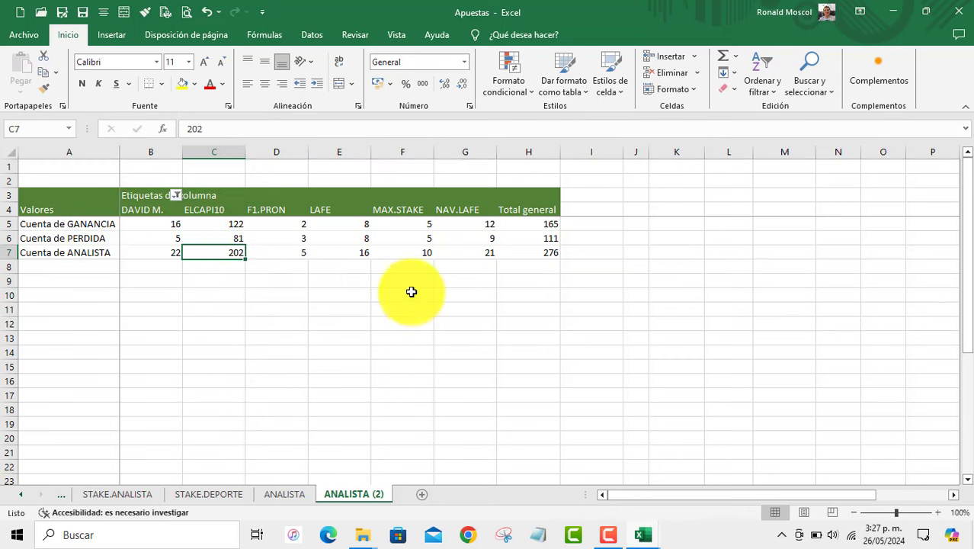
scroll(361, 495, down, 1)
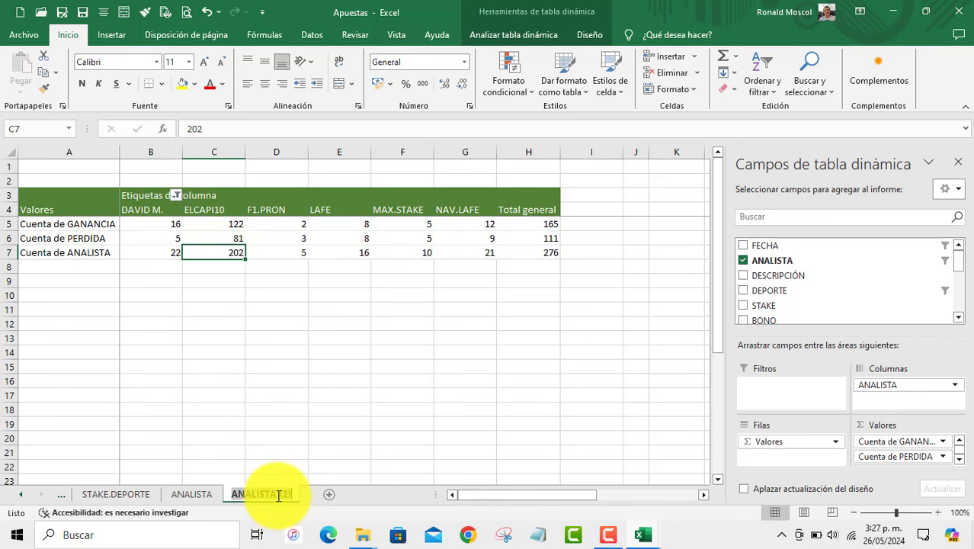
double_click(278, 495)
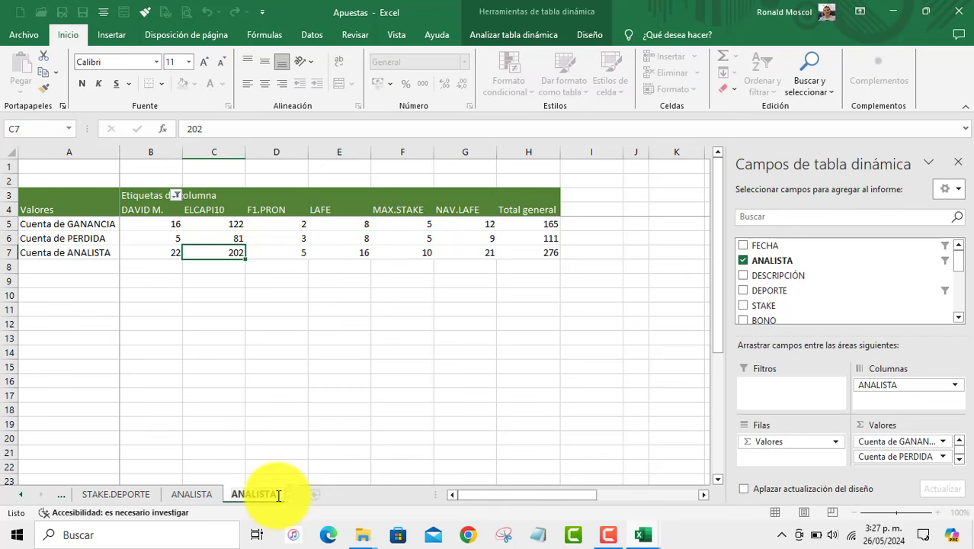
key(Return)
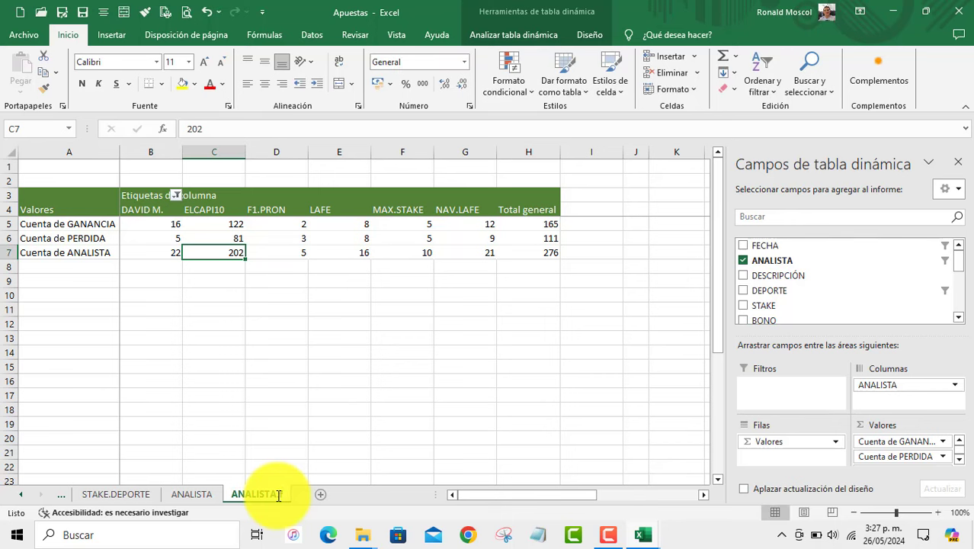
double_click(279, 495)
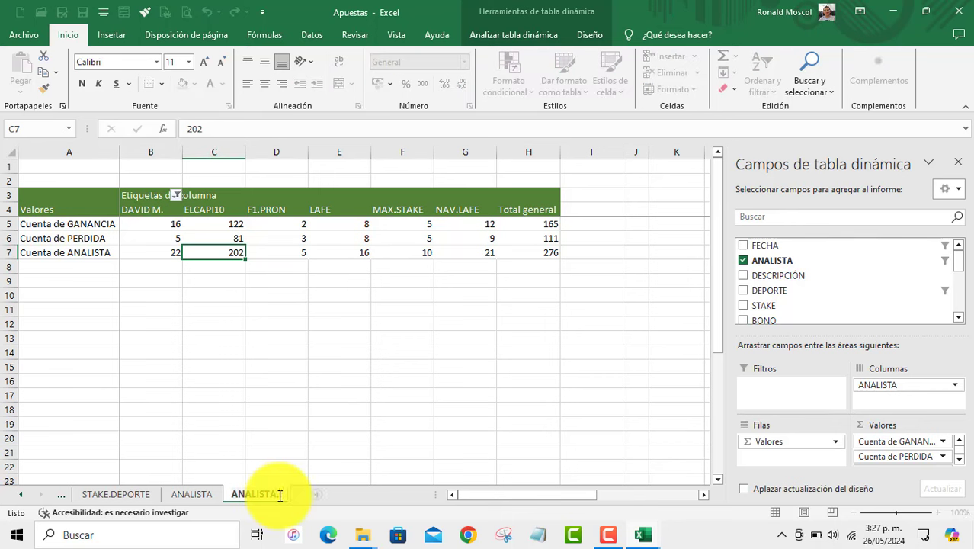
key(Return)
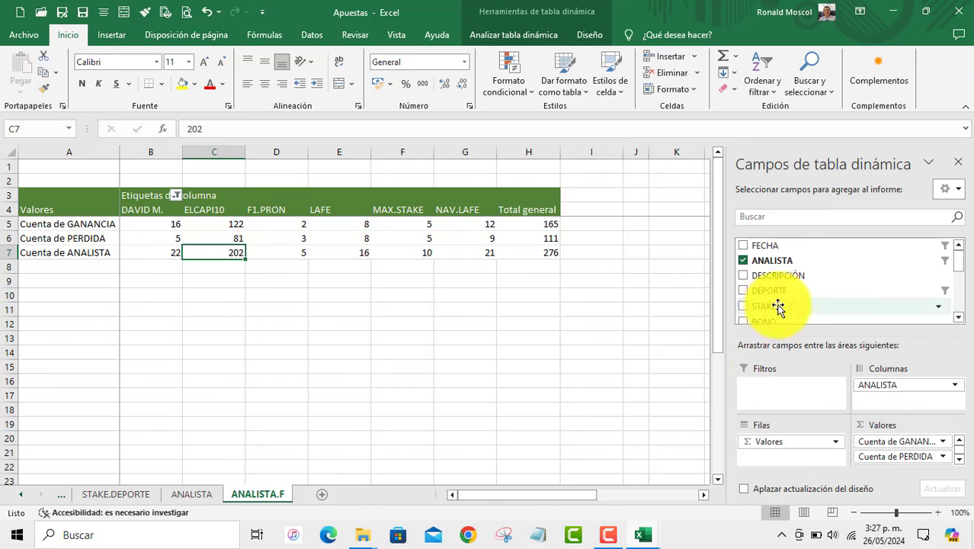
mouse_move(785, 245)
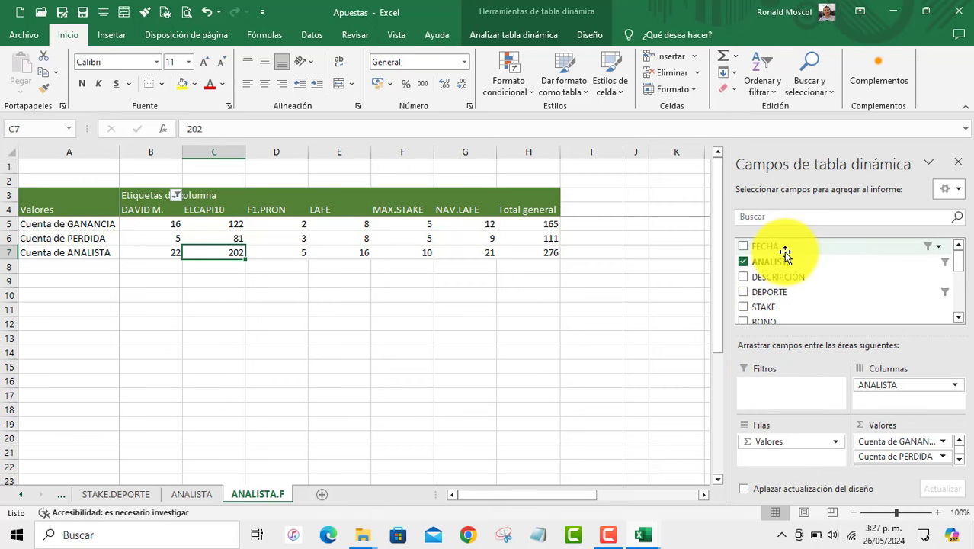
Add FECHA to the pivot rows and remove Cuenta de ANALISTA from the values.
drag(786, 250, 790, 434)
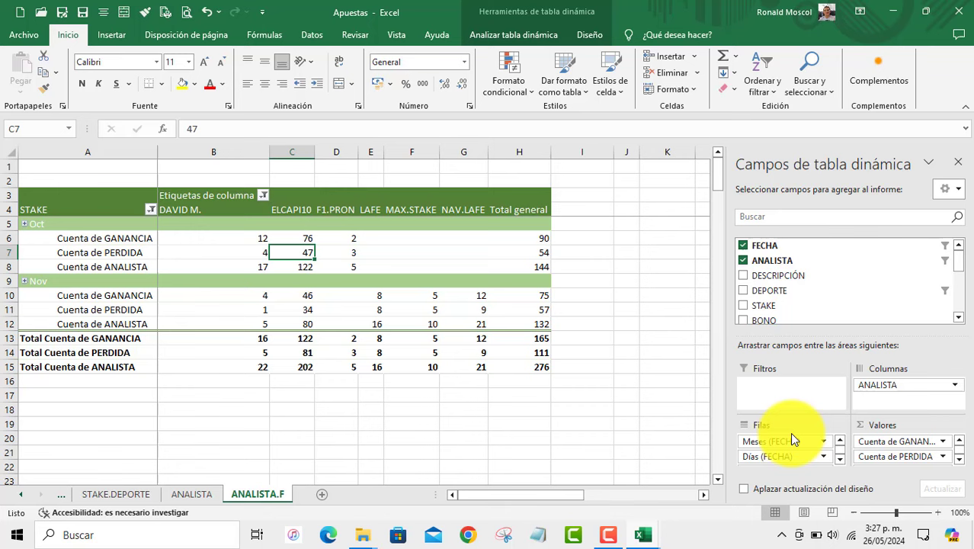
click(120, 315)
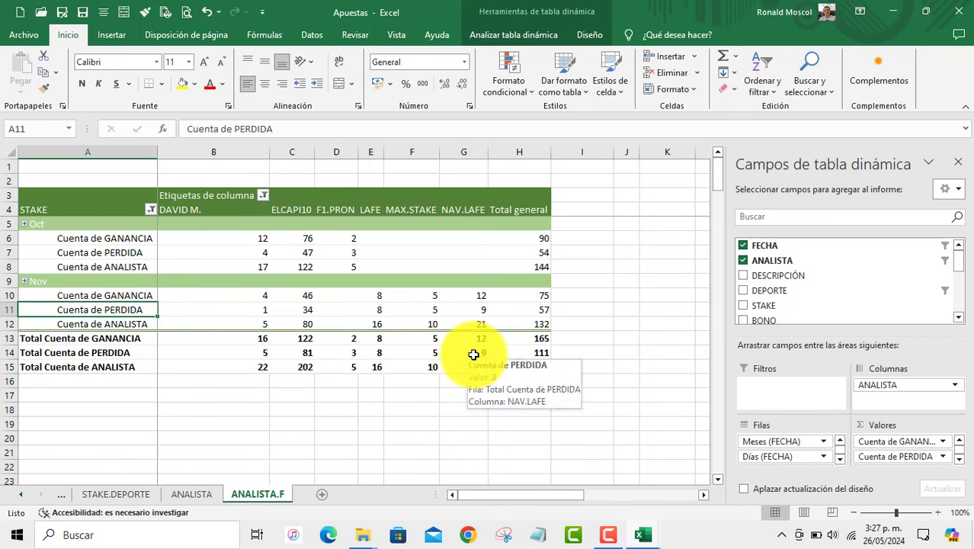
click(958, 462)
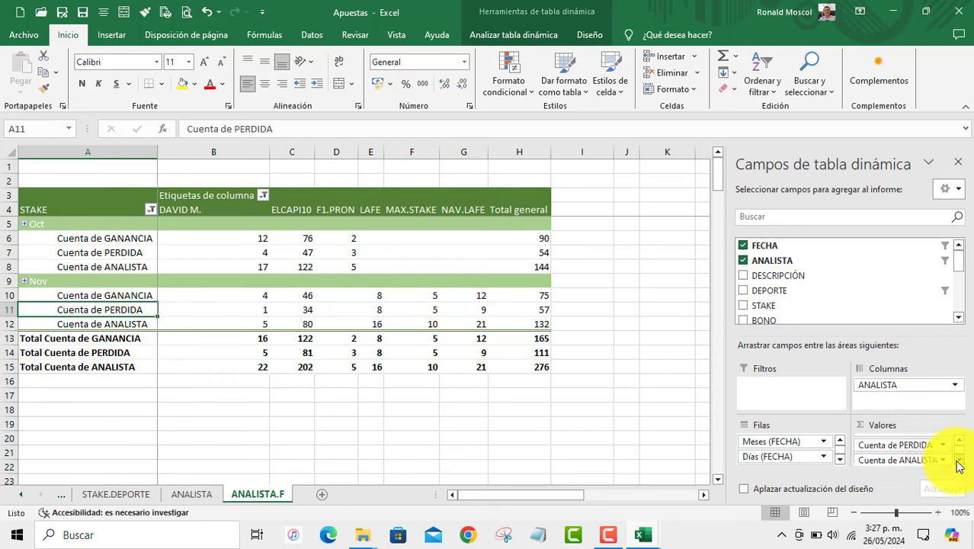
click(939, 459)
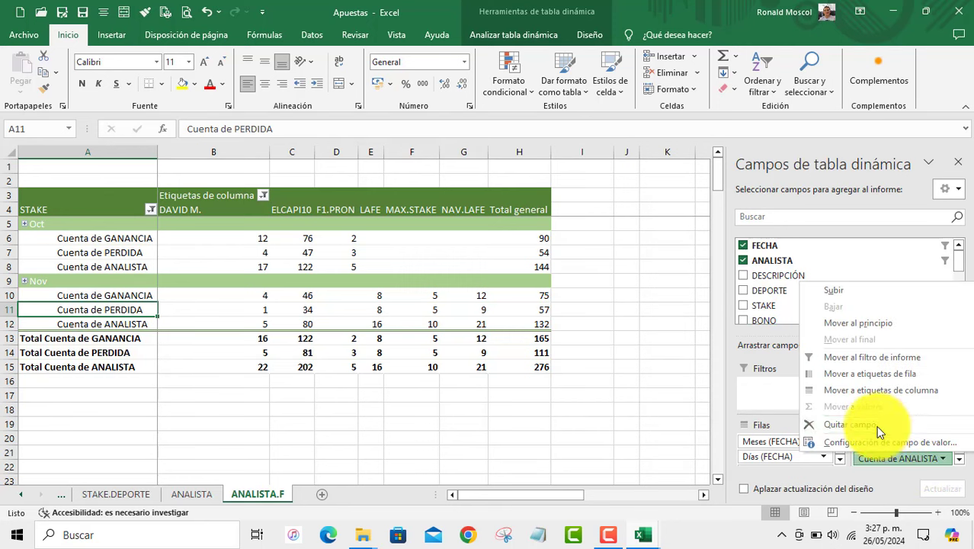
click(880, 432)
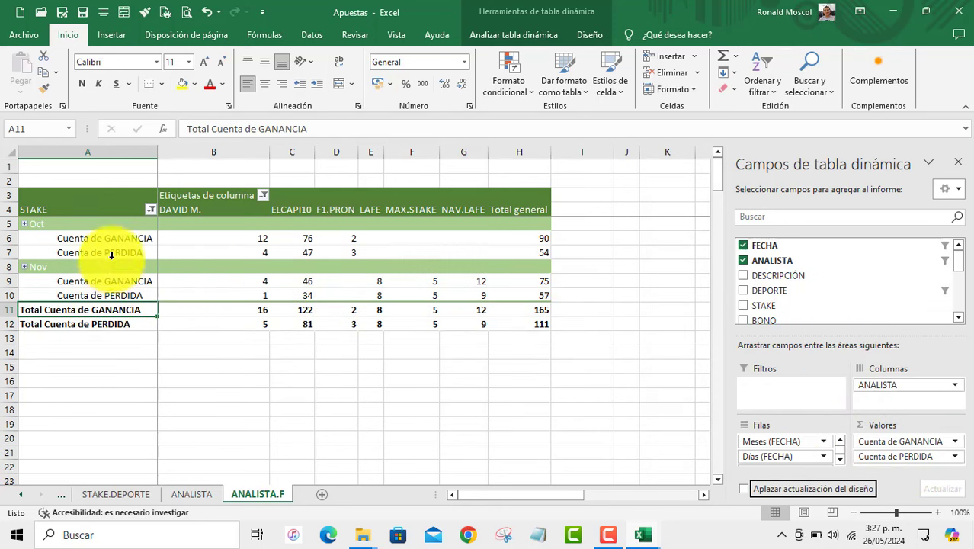
Remove the month and day groupings so the pivot lists full dates.
click(824, 442)
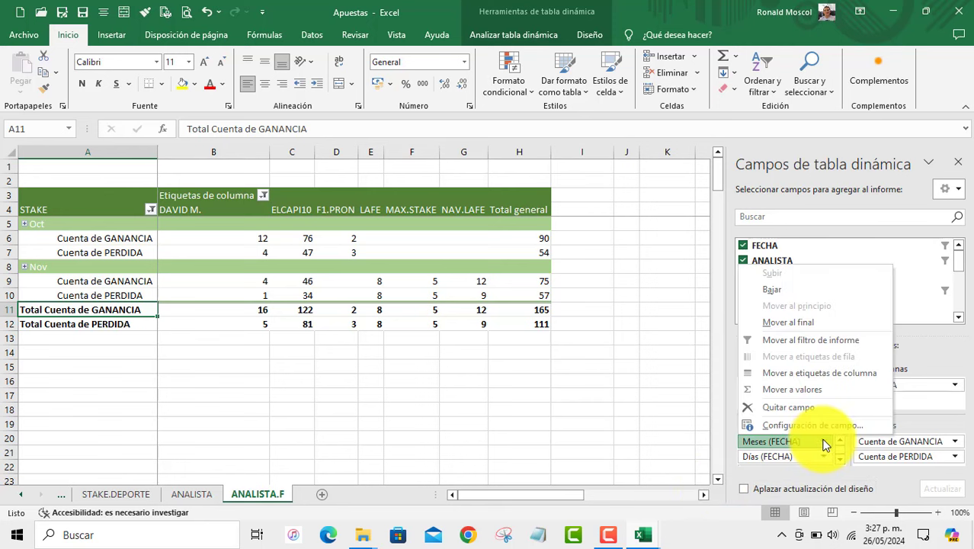
click(796, 407)
click(823, 442)
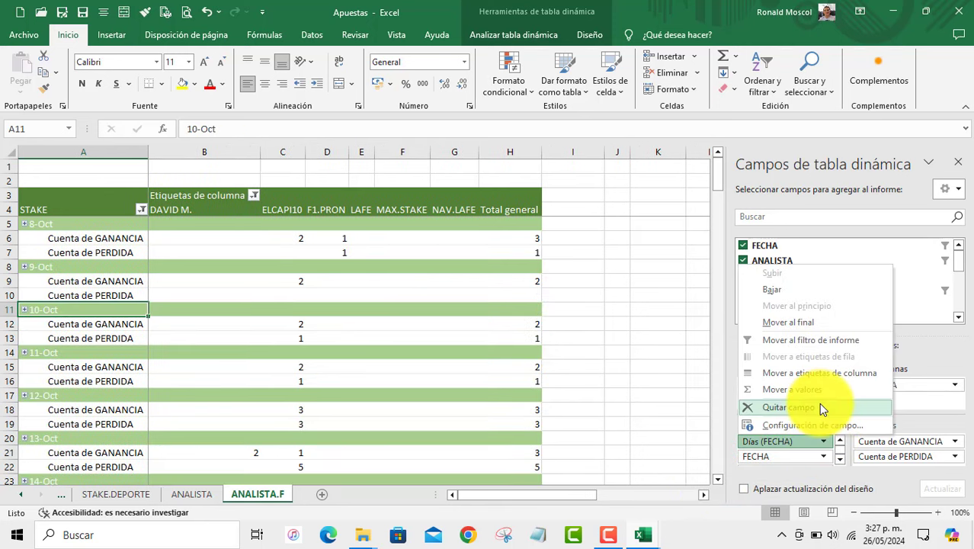
click(816, 406)
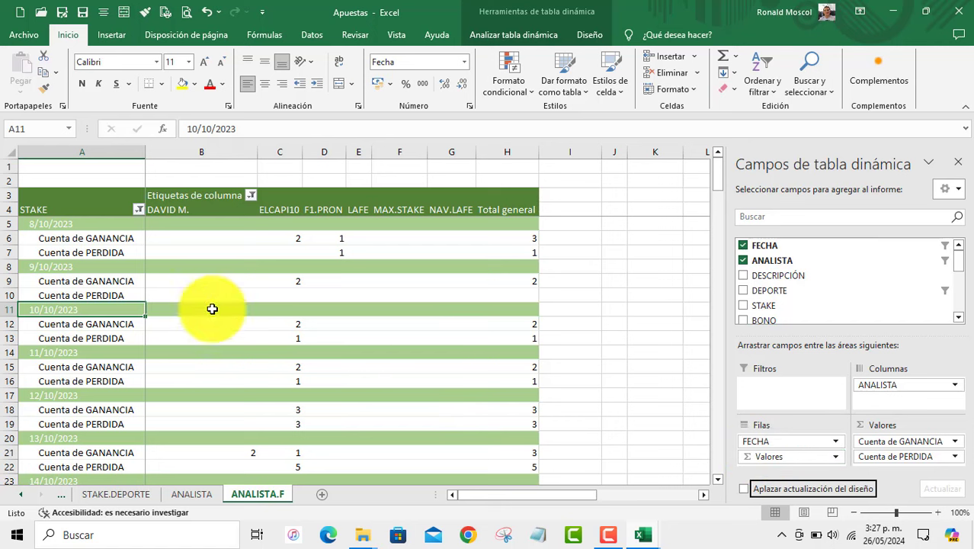
click(88, 267)
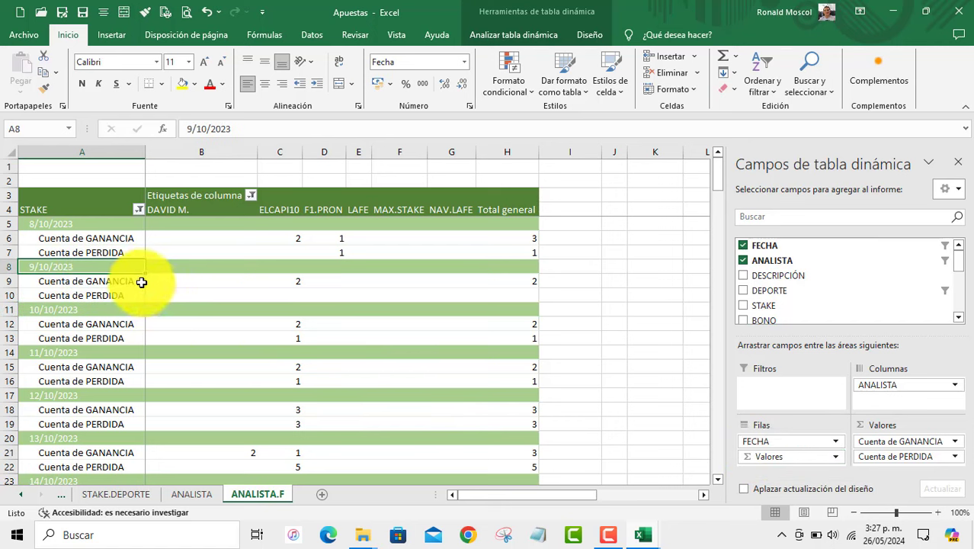
Set the date field to tabular layout in its Diseño e impresión settings.
right_click(126, 267)
click(220, 473)
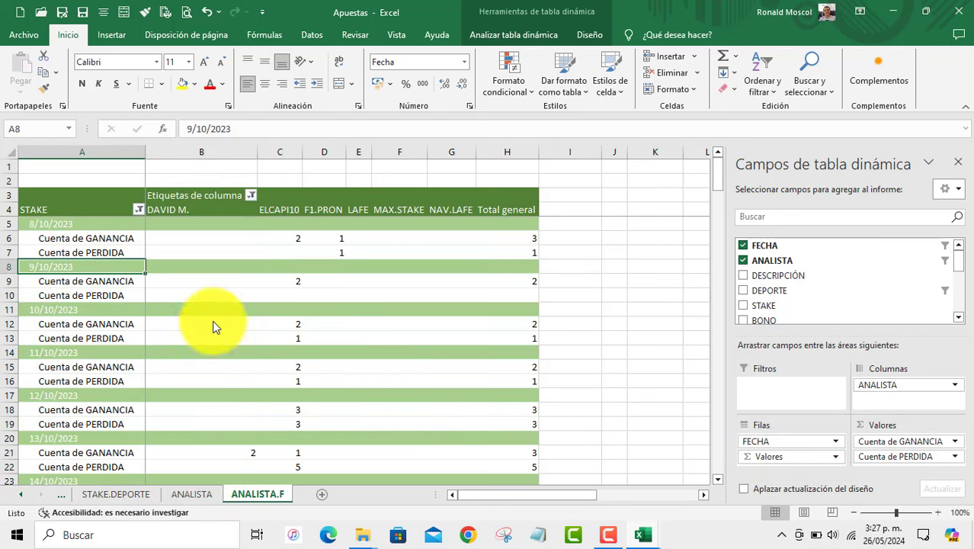
click(161, 292)
click(116, 368)
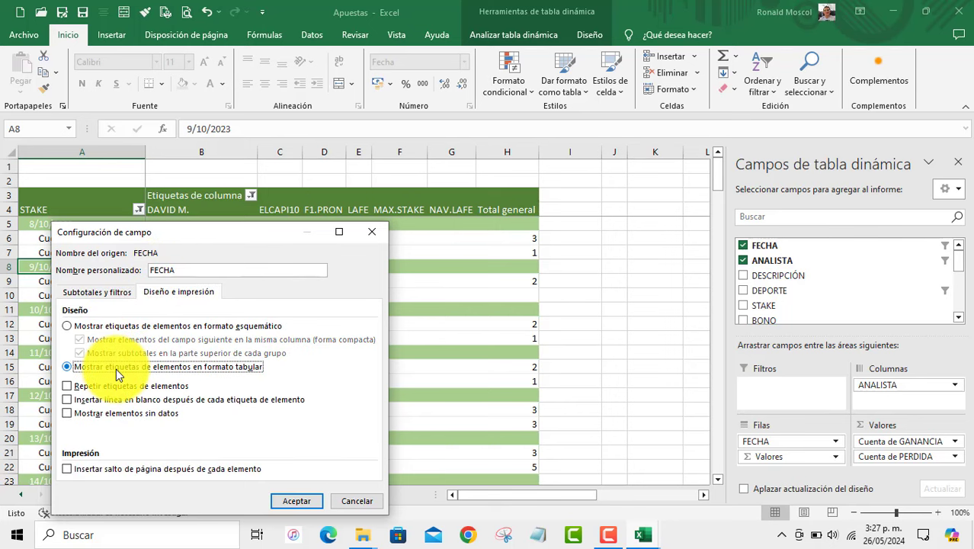
key(Return)
Narrow the date column A beside the Valores column.
click(125, 274)
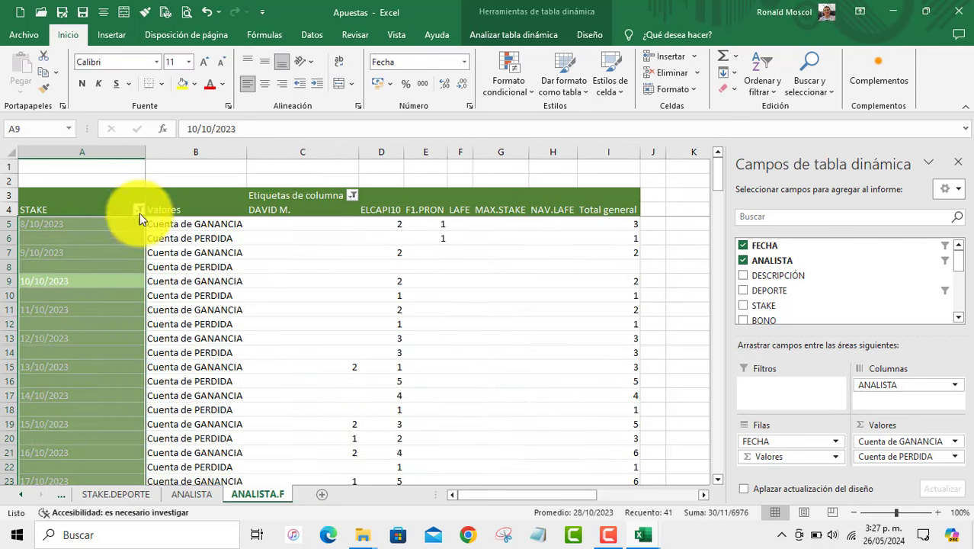
drag(149, 153, 90, 156)
click(126, 186)
click(117, 165)
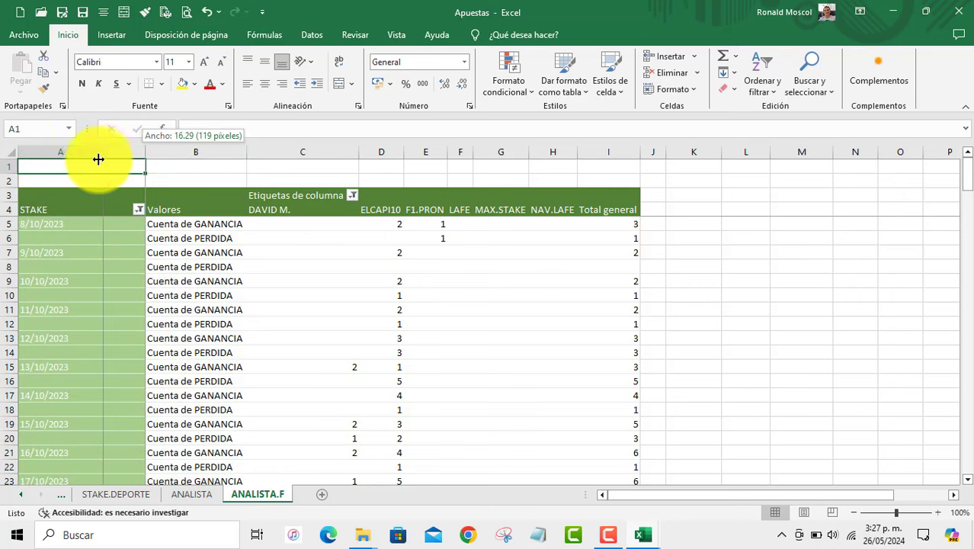
click(141, 237)
scroll(228, 330, down, 10)
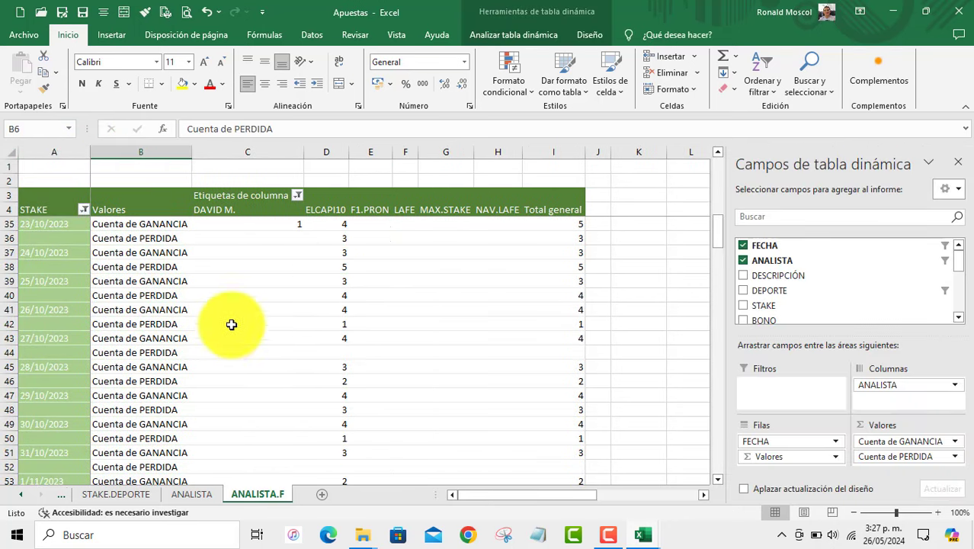
click(293, 280)
Apply an orange pivot table style to the ANALISTA.F pivot.
click(559, 84)
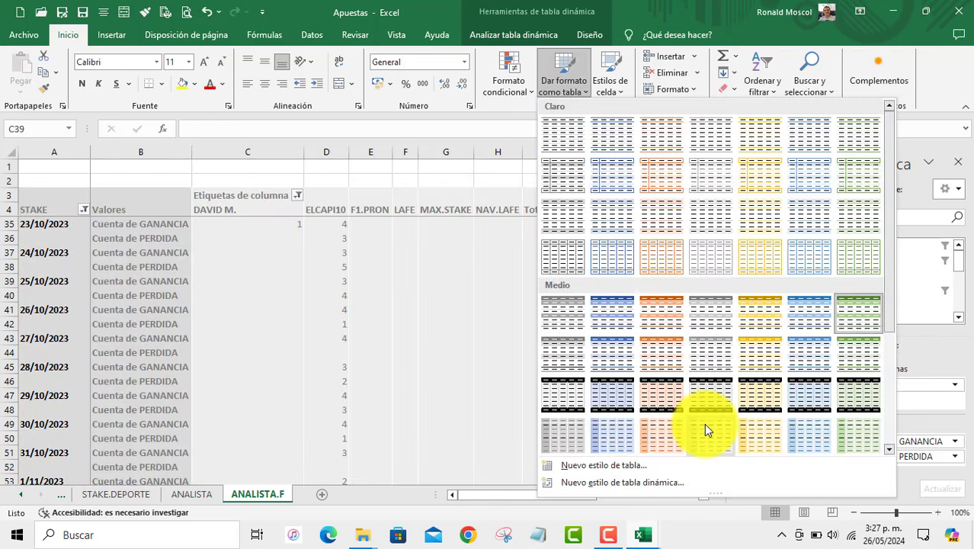
click(721, 400)
scroll(564, 387, down, 5)
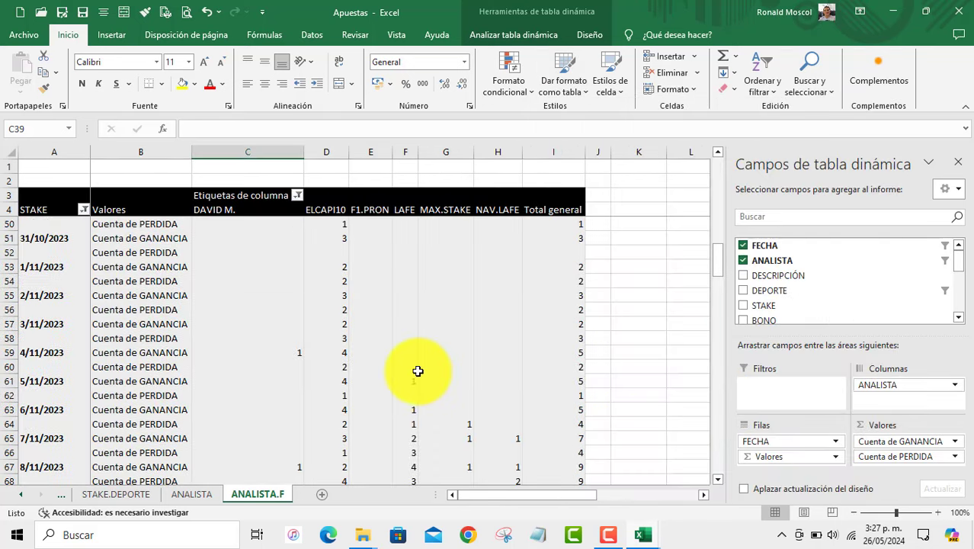
click(568, 81)
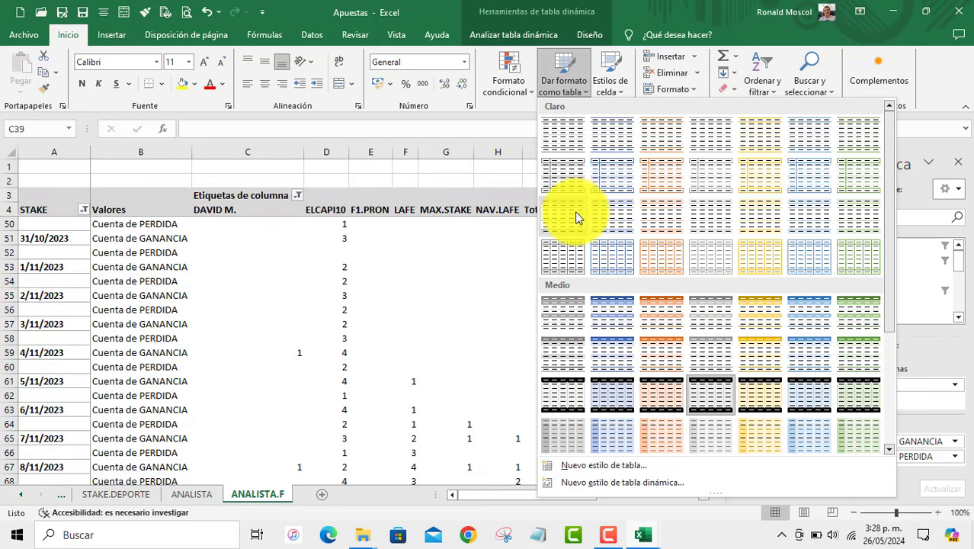
click(672, 353)
click(191, 279)
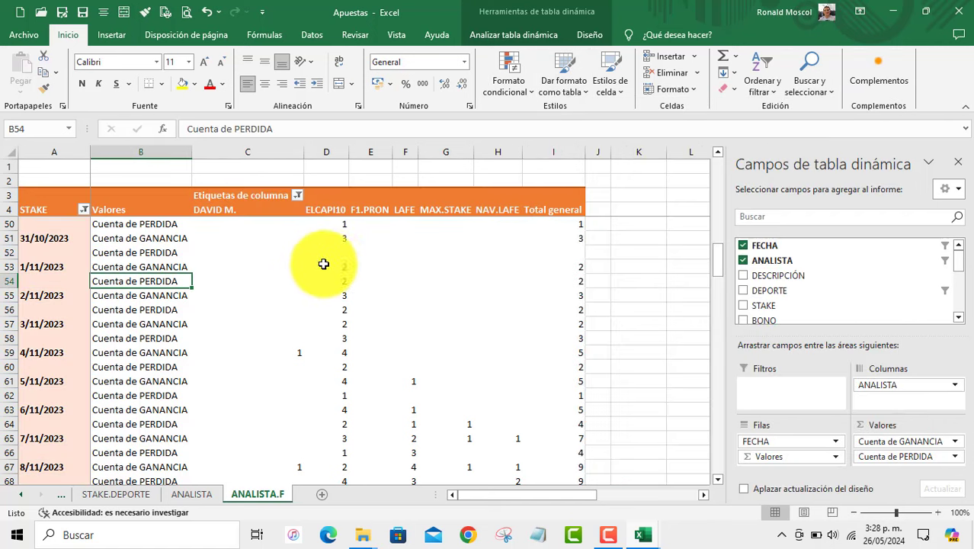
Give columns C through H the same wider width.
drag(261, 152, 565, 148)
scroll(298, 257, down, 1)
scroll(290, 260, down, 8)
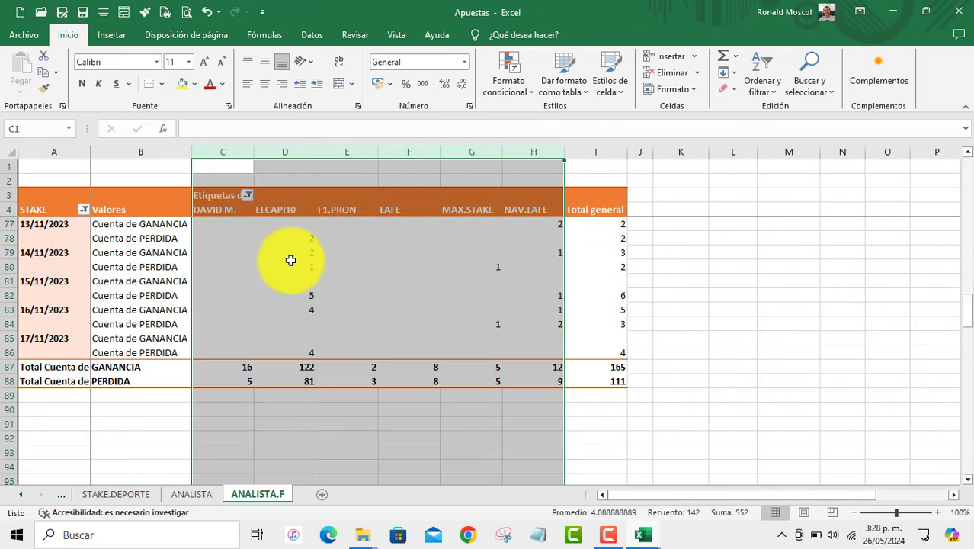
scroll(291, 260, down, 5)
scroll(289, 260, up, 5)
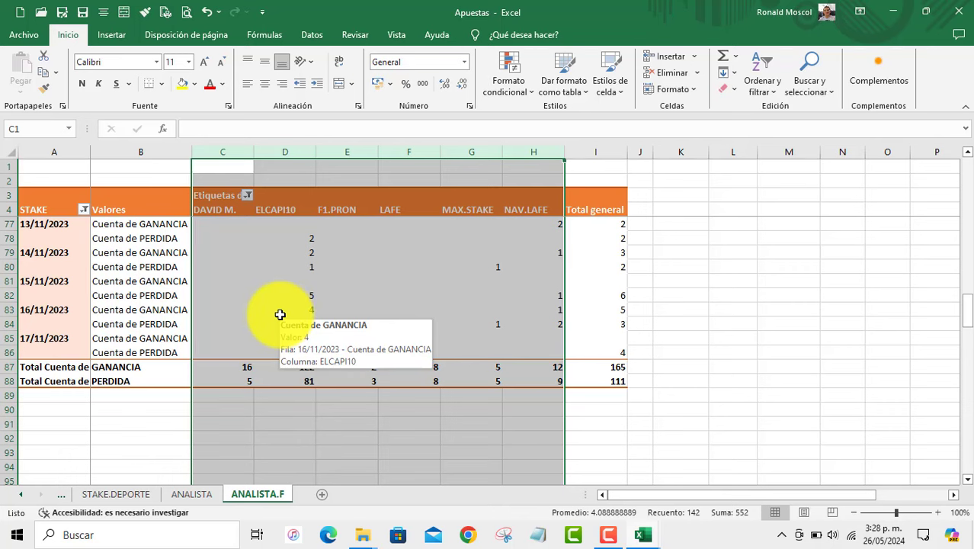
click(226, 333)
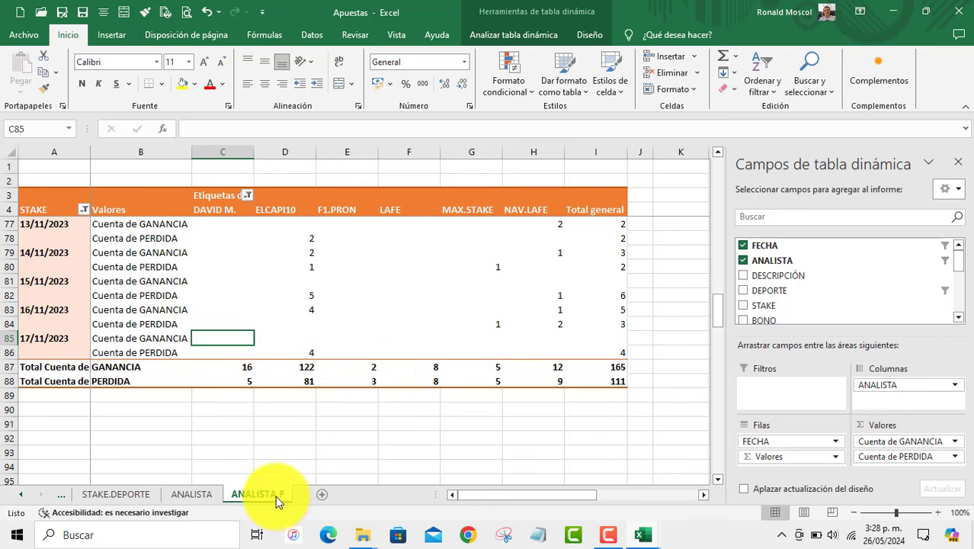
Copy the ANALISTA.F sheet and name the copy TOTAL.ANALISTA$$$.
drag(258, 494, 310, 500)
text(TOTAL.ANALISTA)
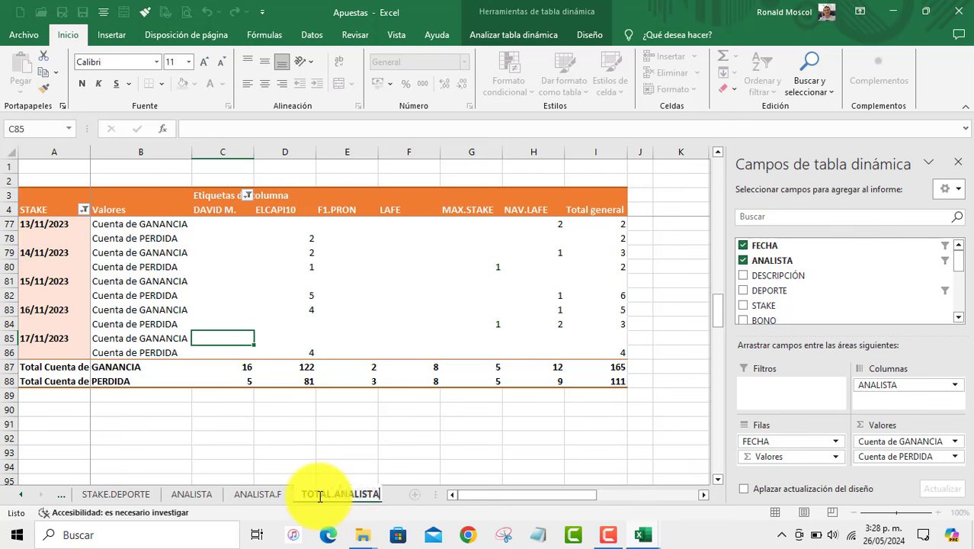
text(SSS)
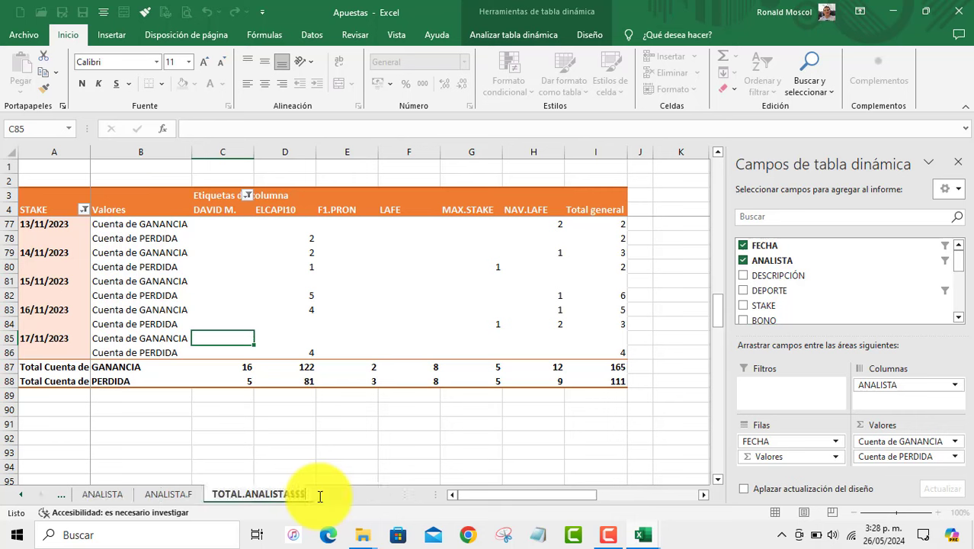
key(Return)
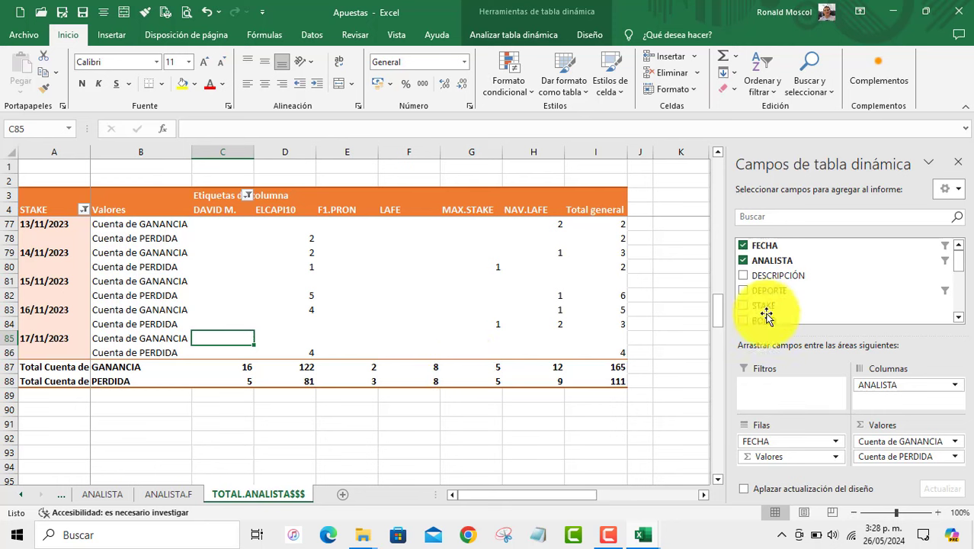
Put ANALISTA in the pivot rows and remove the FECHA and Valores row fields.
drag(778, 260, 811, 461)
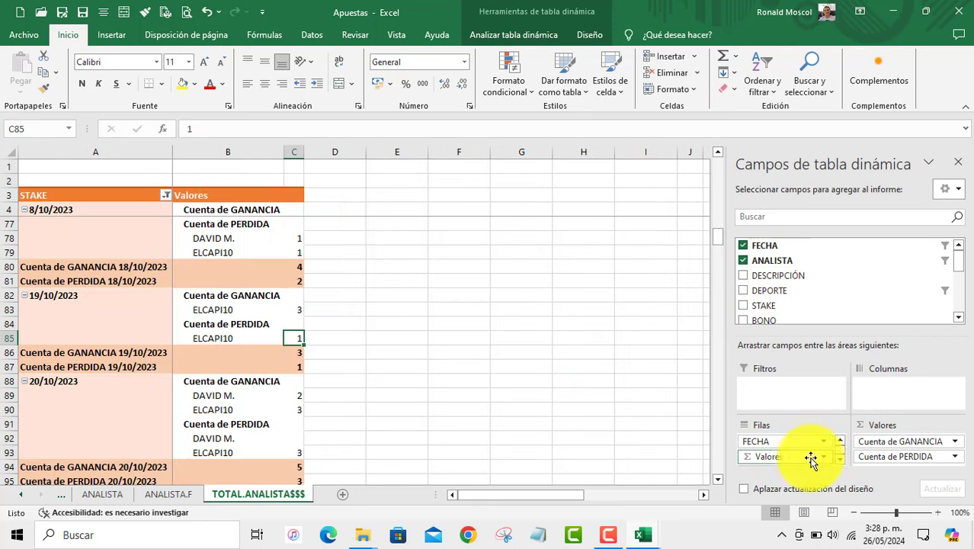
click(826, 447)
click(822, 410)
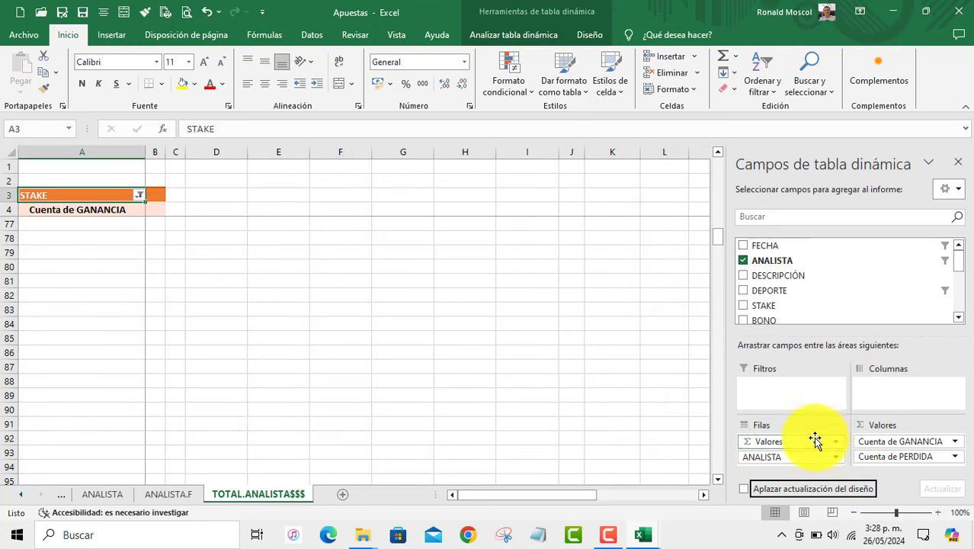
click(834, 442)
click(827, 408)
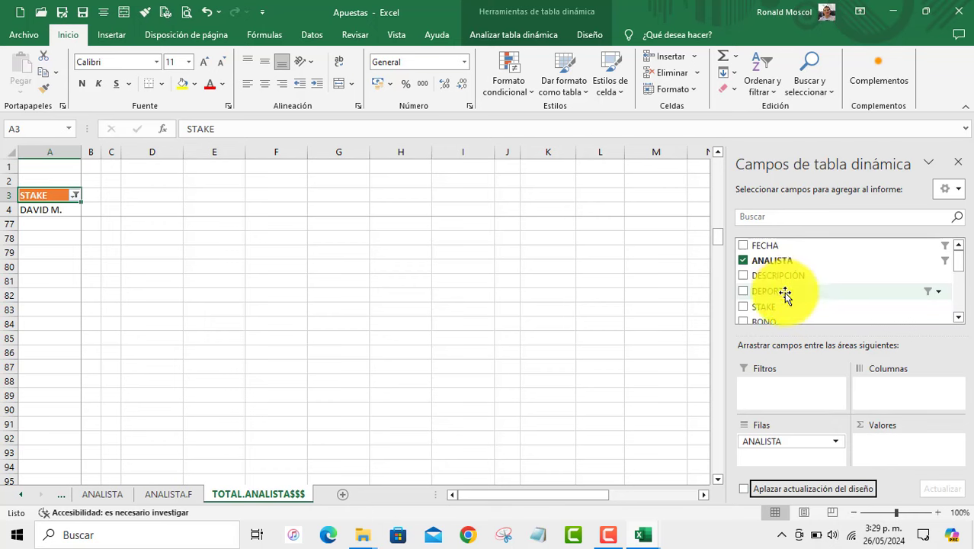
Lay out DEPORTE across the columns and add DIF as the value field.
drag(785, 293, 888, 408)
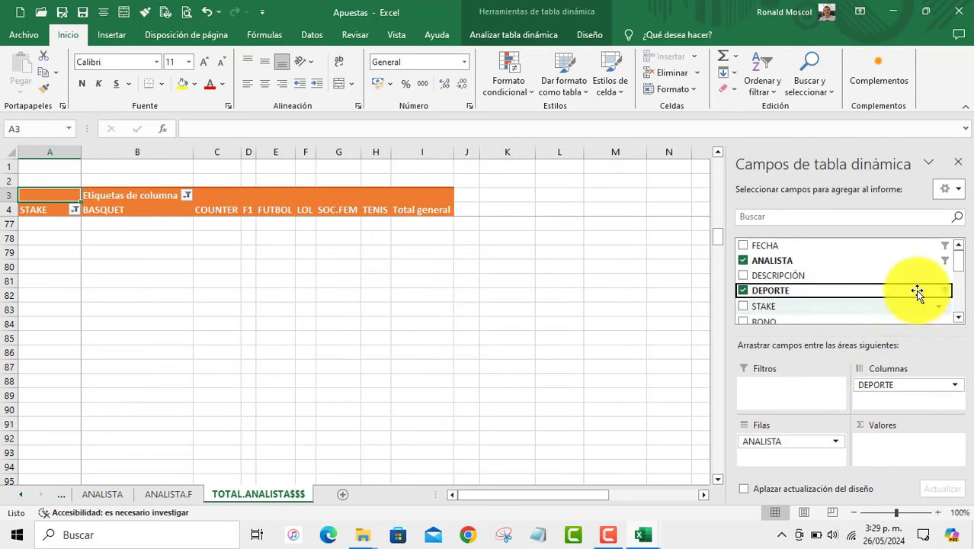
drag(958, 262, 960, 304)
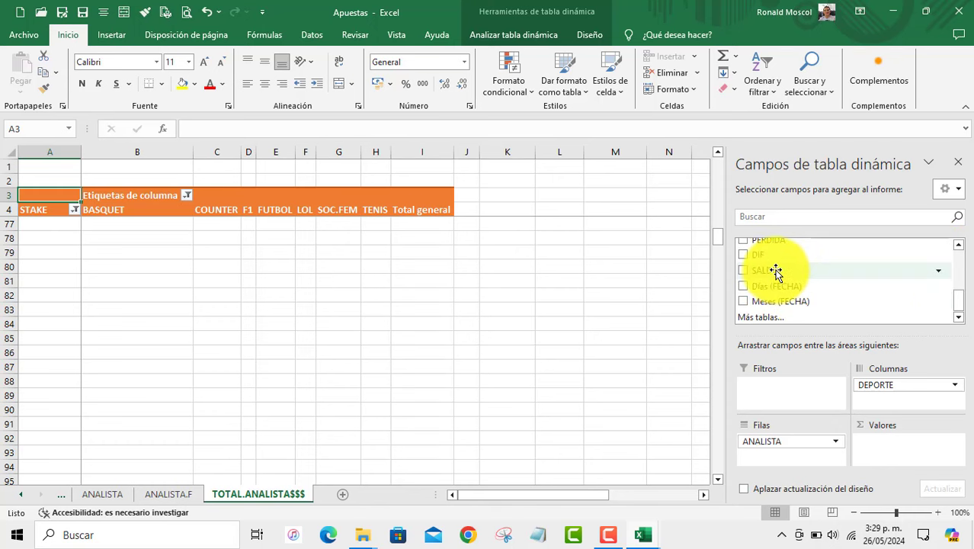
drag(766, 255, 902, 451)
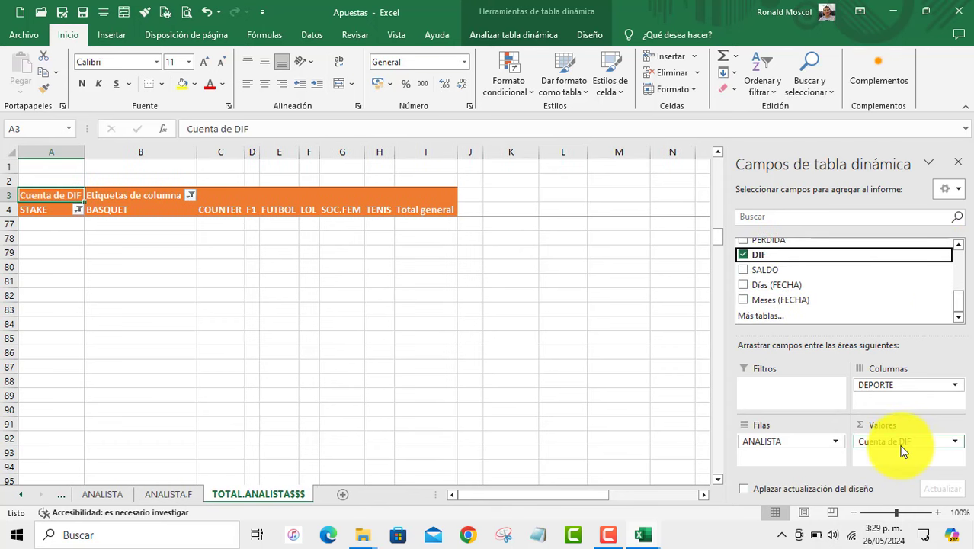
scroll(217, 229, up, 12)
click(219, 211)
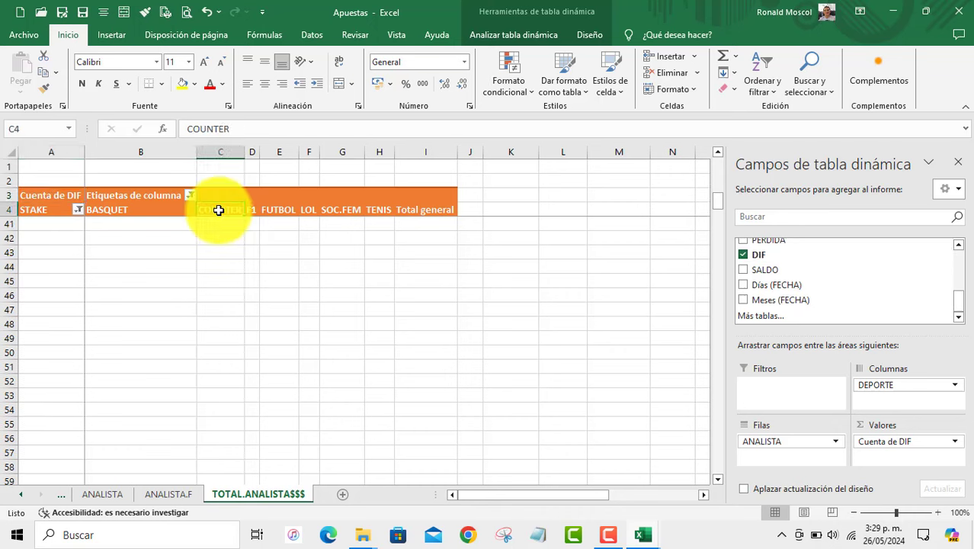
key(Down)
key(Down)
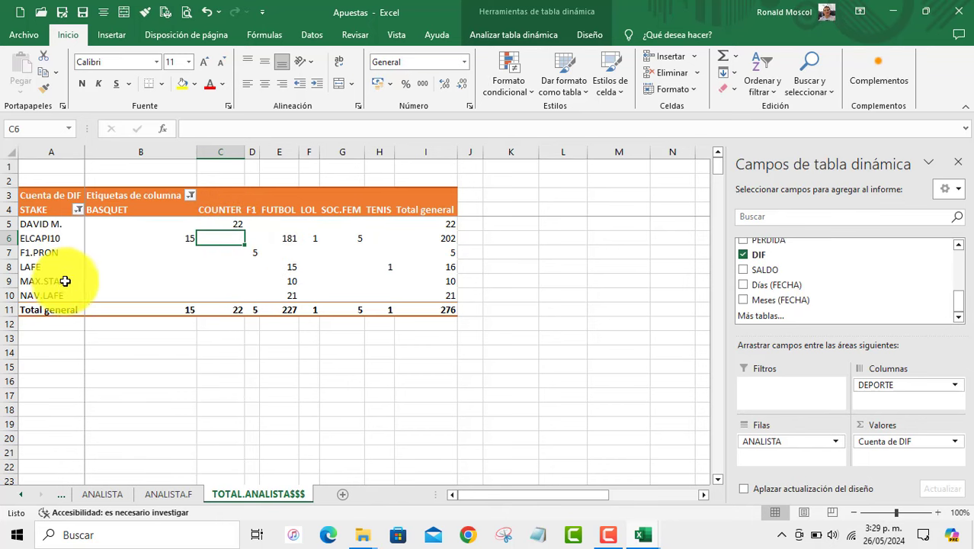
Change the DIF value field from Cuenta to Suma.
click(943, 441)
click(882, 425)
click(347, 323)
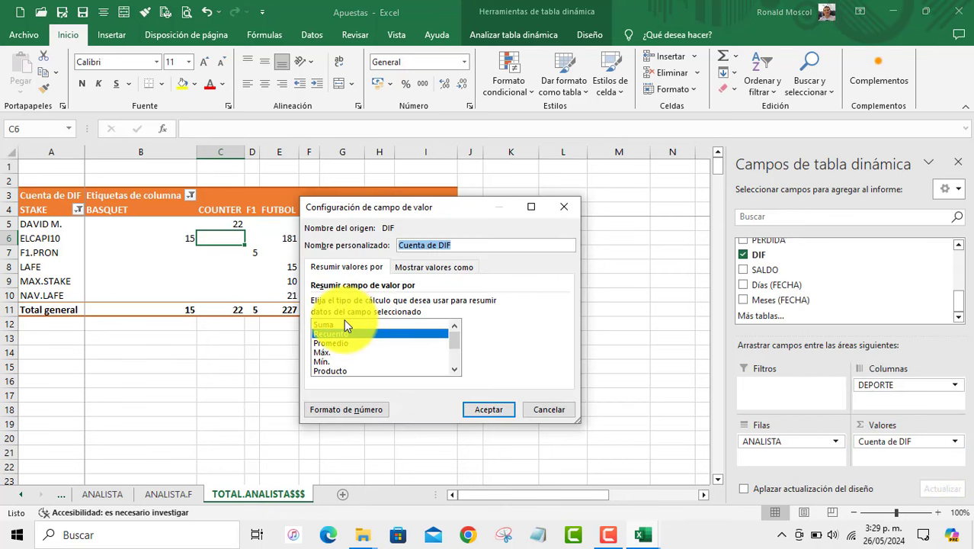
click(491, 407)
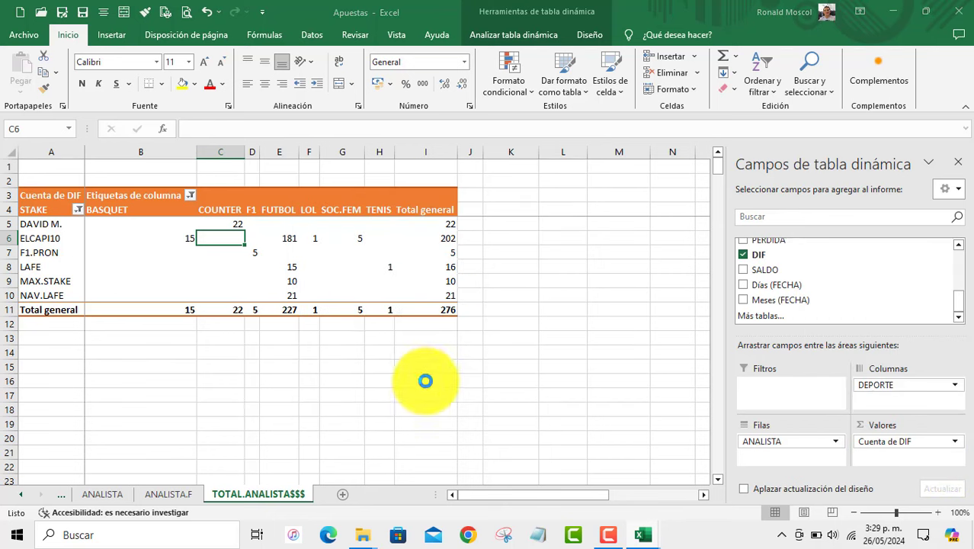
Format the pivot values as numbers with two decimals and red negatives.
click(301, 269)
right_click(301, 269)
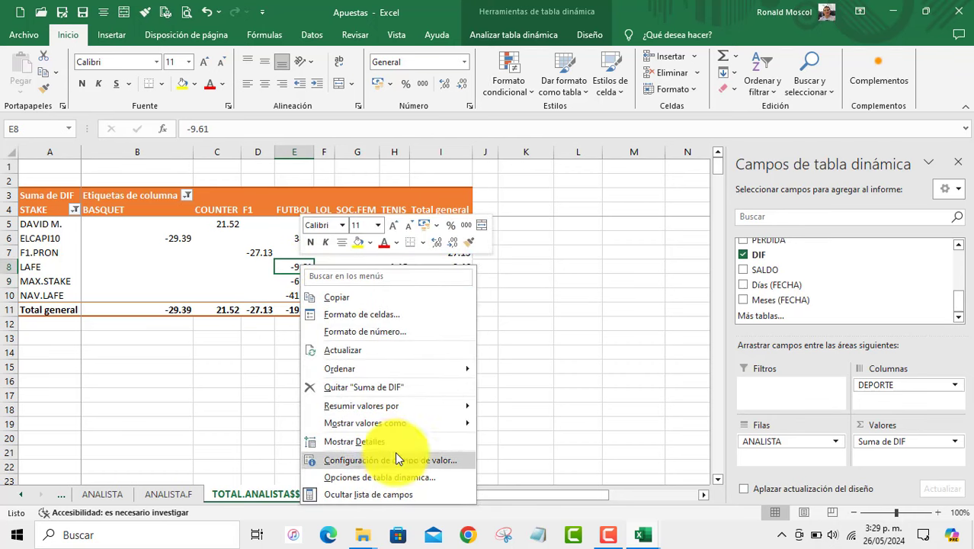
click(395, 330)
click(228, 223)
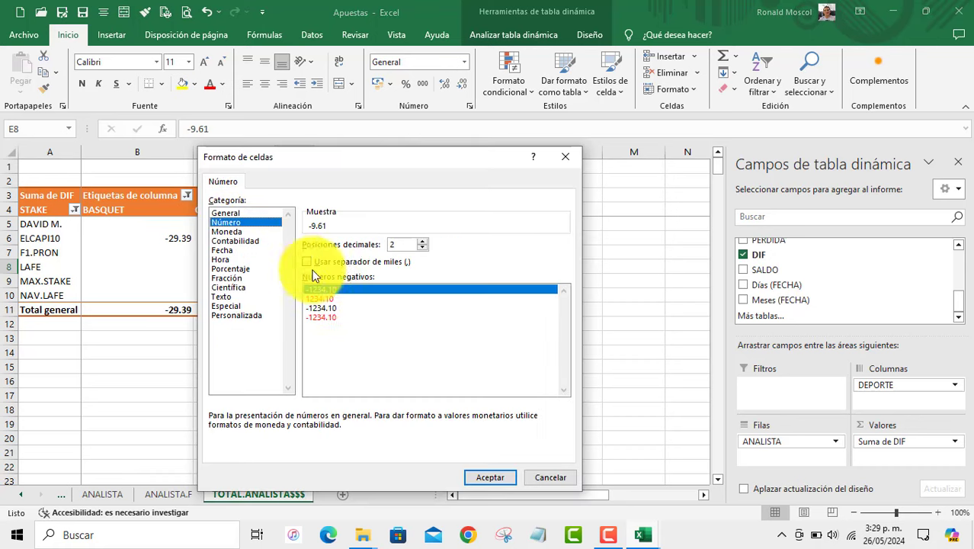
click(357, 317)
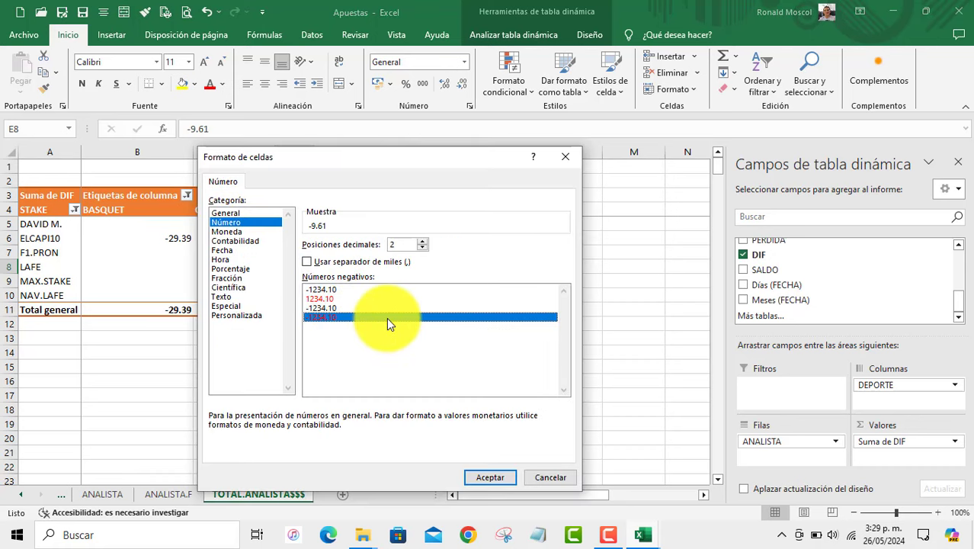
double_click(387, 317)
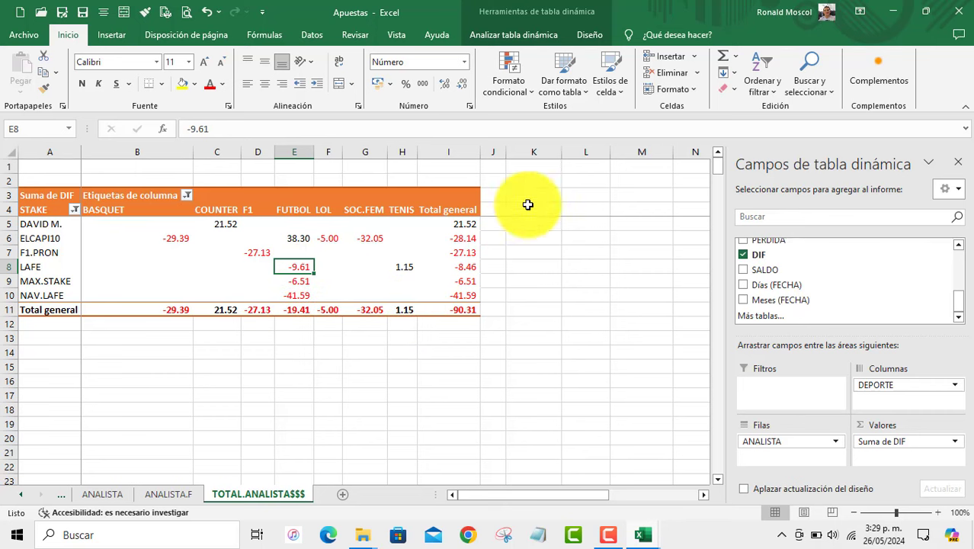
Apply a light PivotTable style and widen the sport columns B through H together.
click(564, 90)
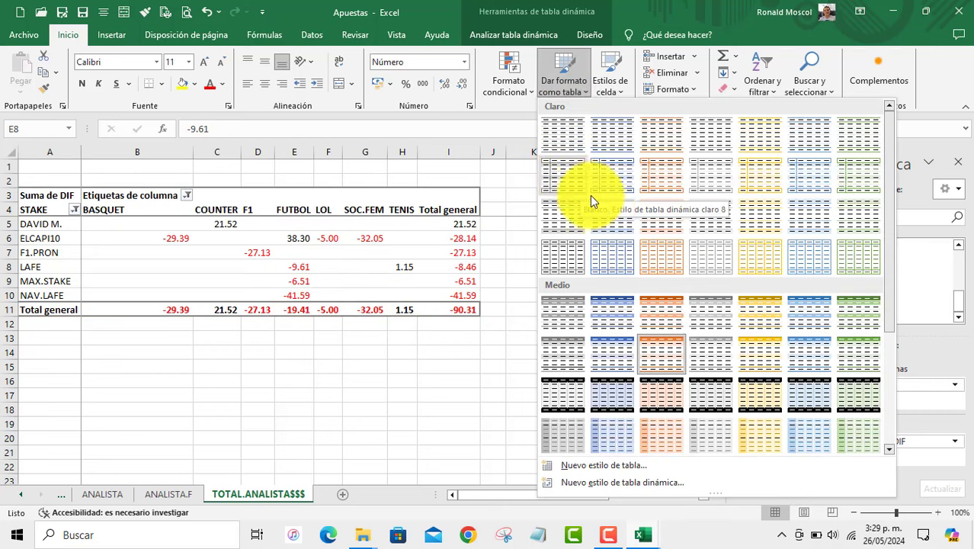
click(223, 311)
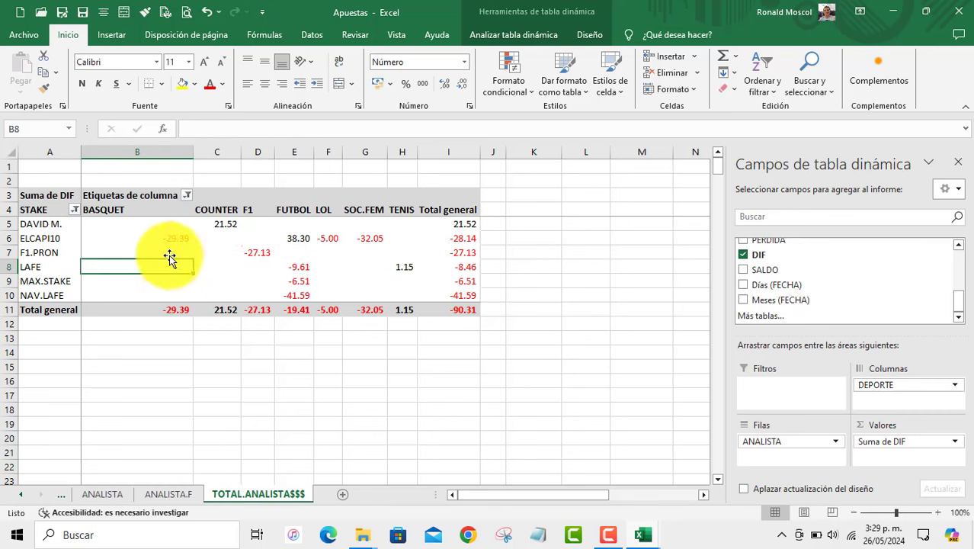
drag(163, 156, 417, 158)
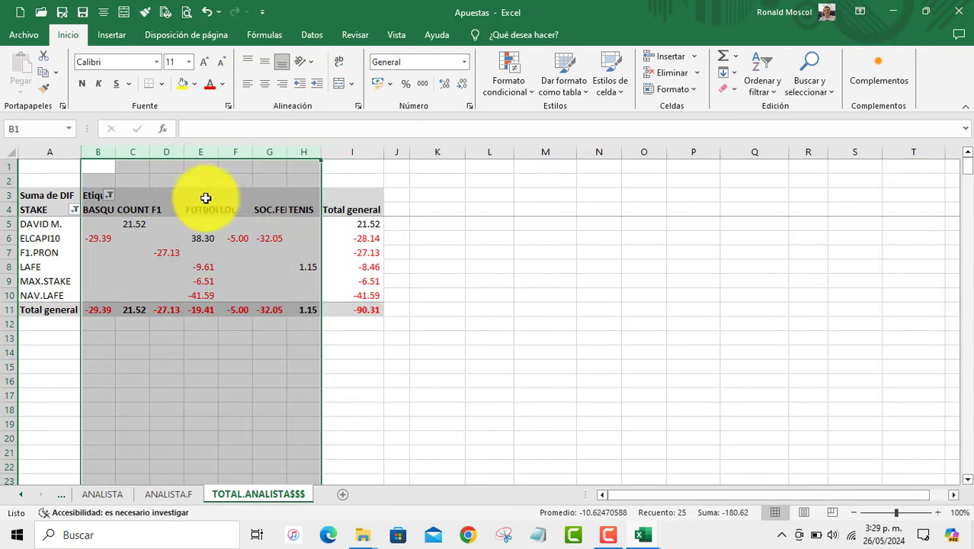
drag(116, 152, 138, 152)
click(184, 248)
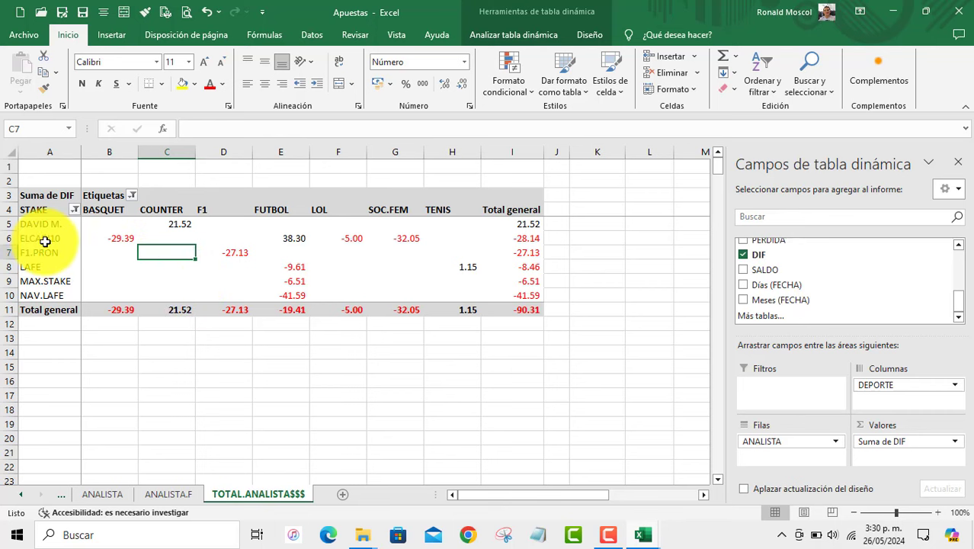
click(124, 238)
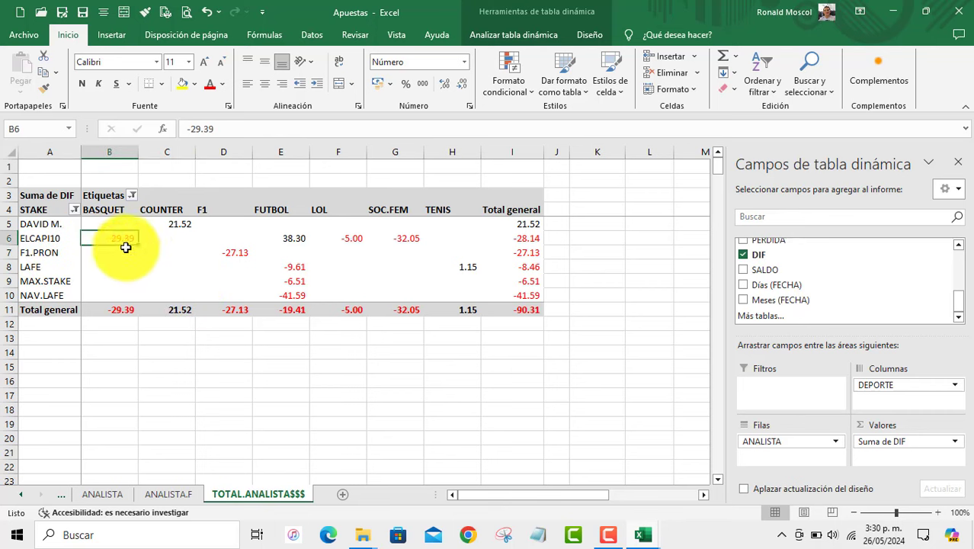
click(291, 240)
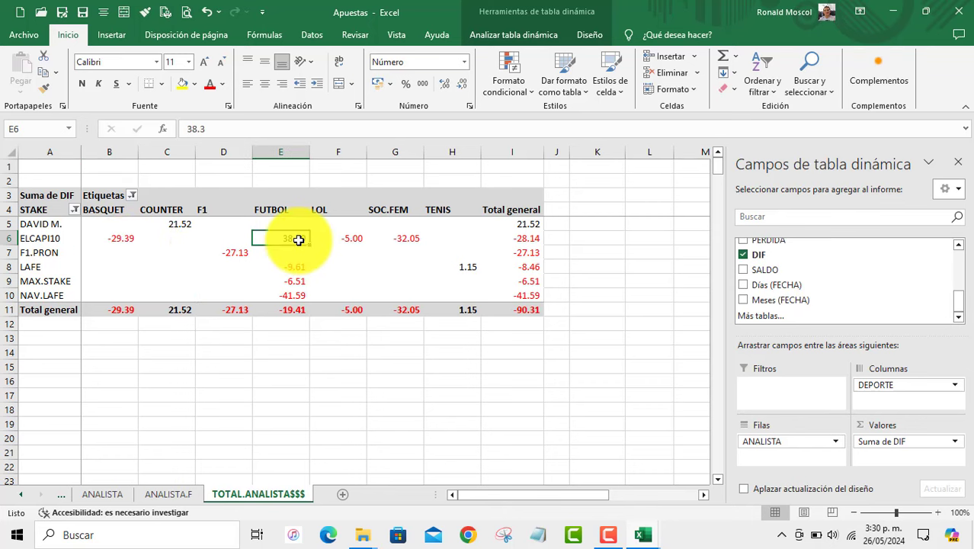
click(410, 240)
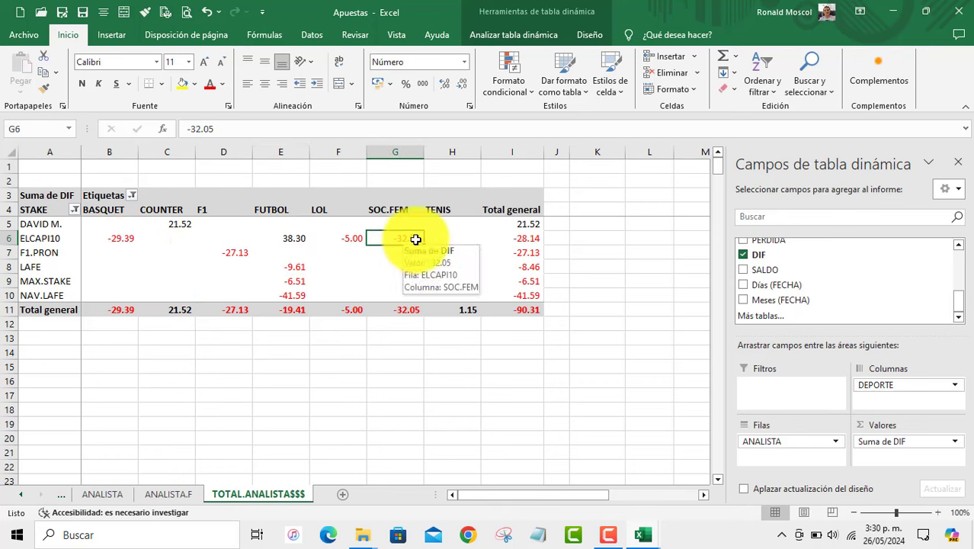
click(269, 293)
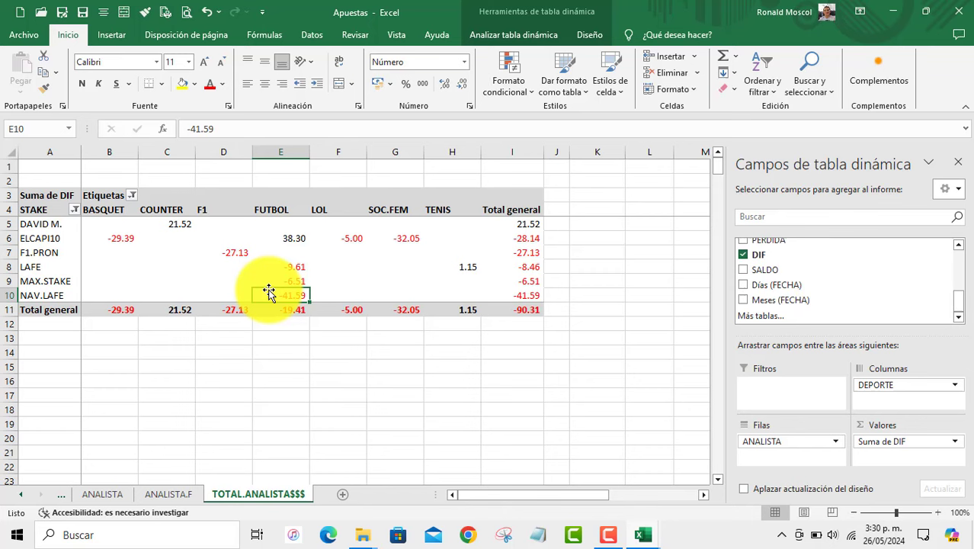
click(282, 350)
click(293, 308)
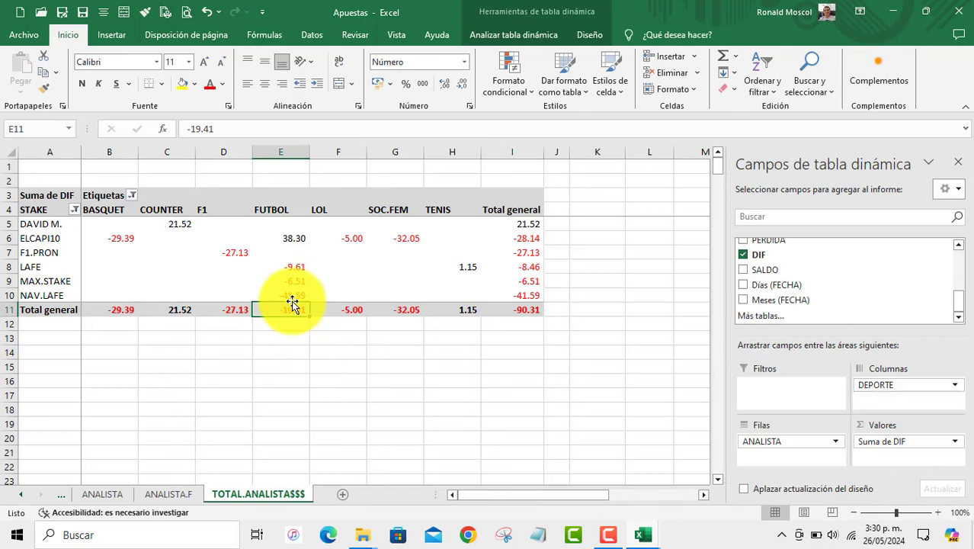